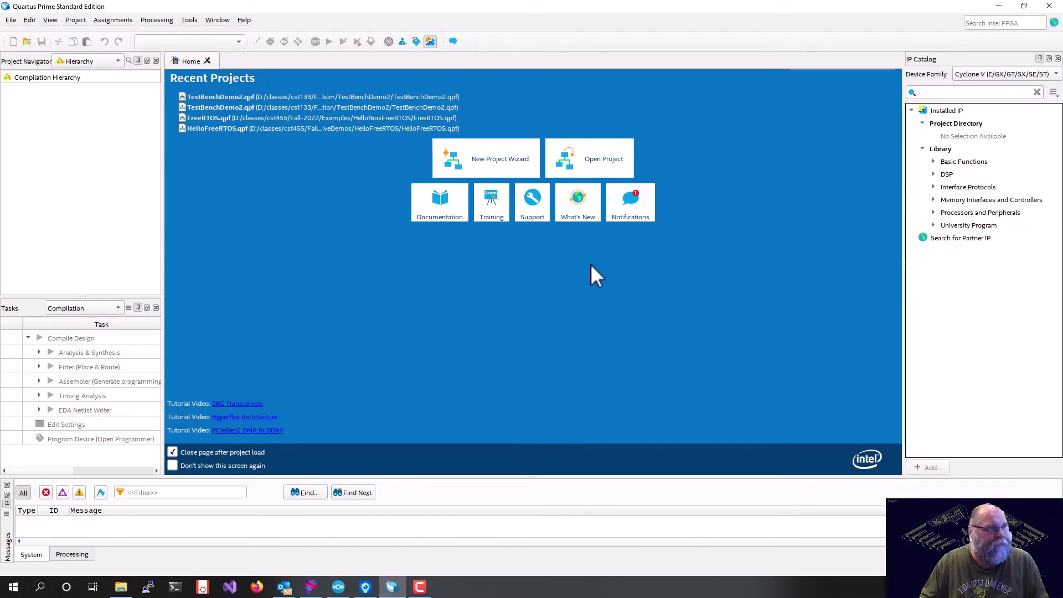
Step: Start a new project and browse to the D: drive for its working directory
left_click(477, 158)
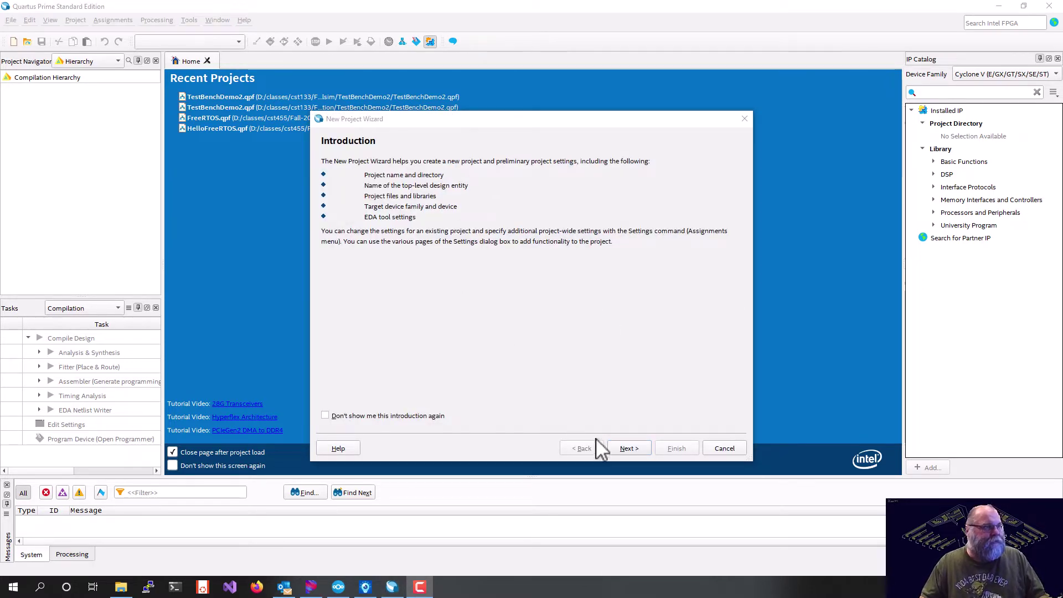
left_click(628, 447)
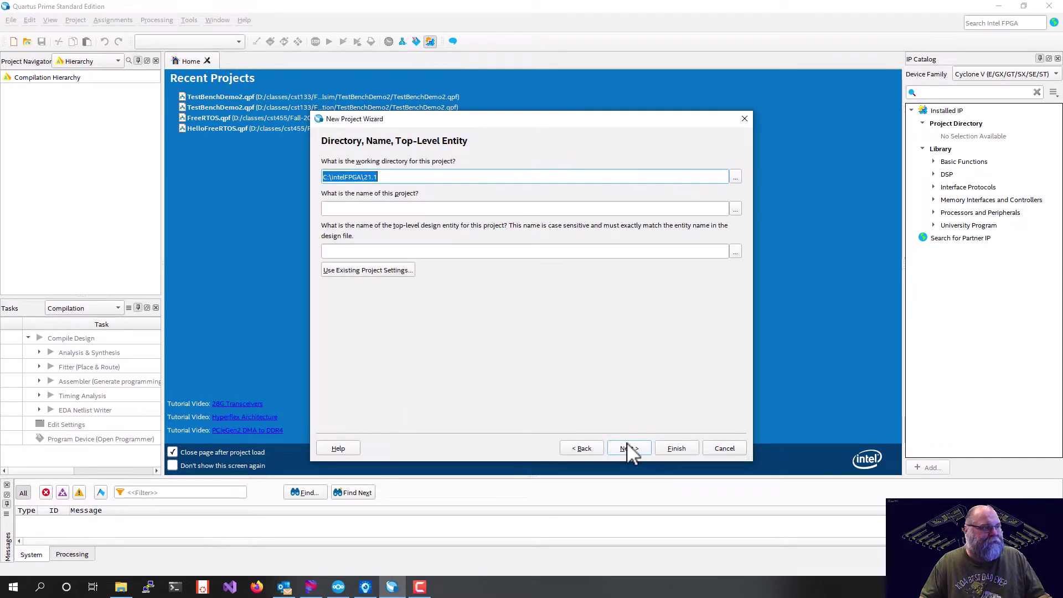
left_click(736, 177)
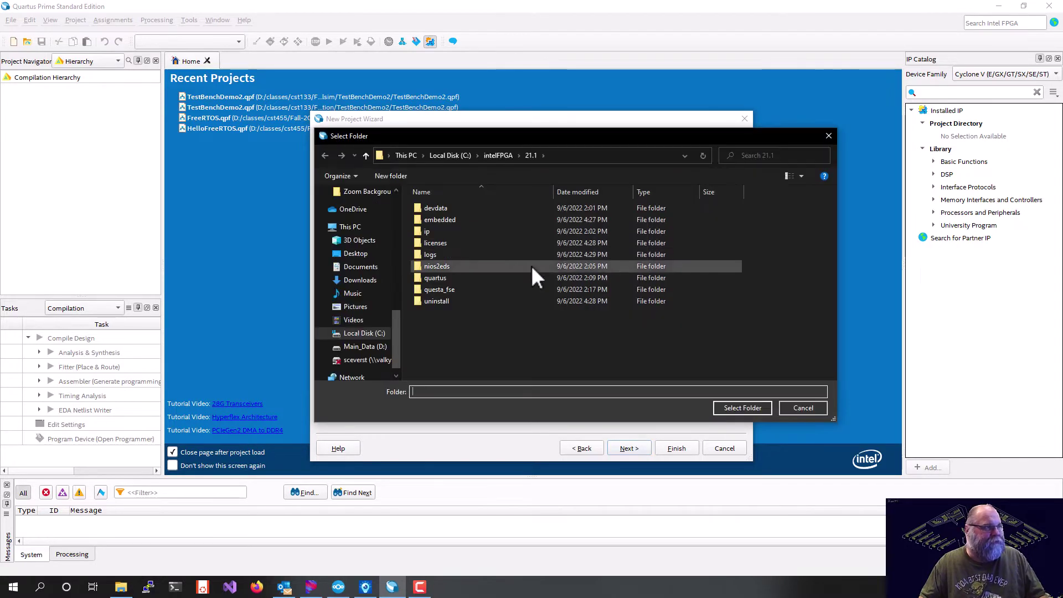
left_click(381, 349)
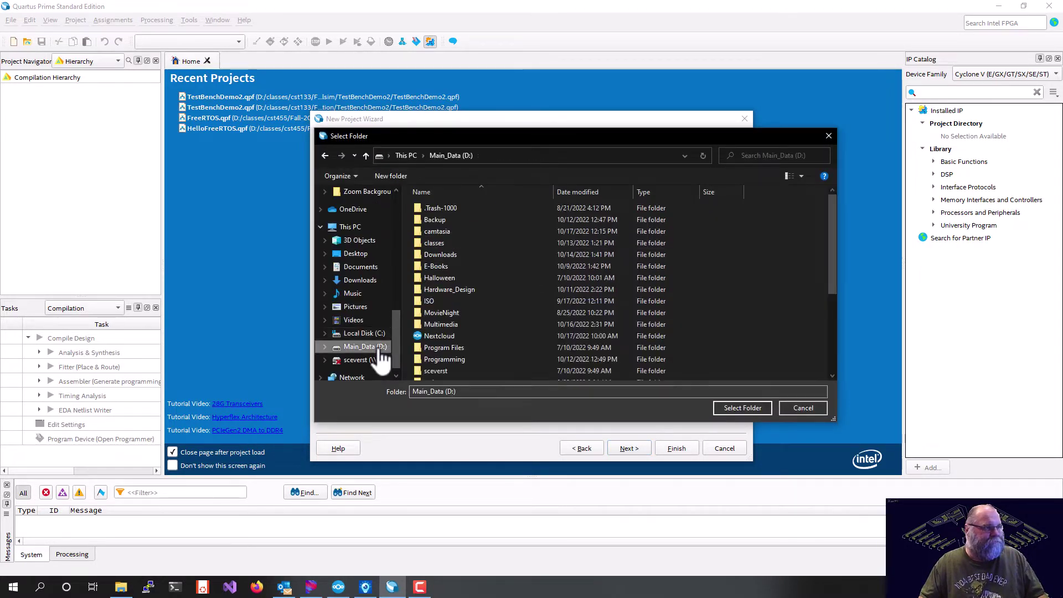
Step: Create the folder VideoDemo on D: and a HelloNios folder inside it
right_click(776, 291)
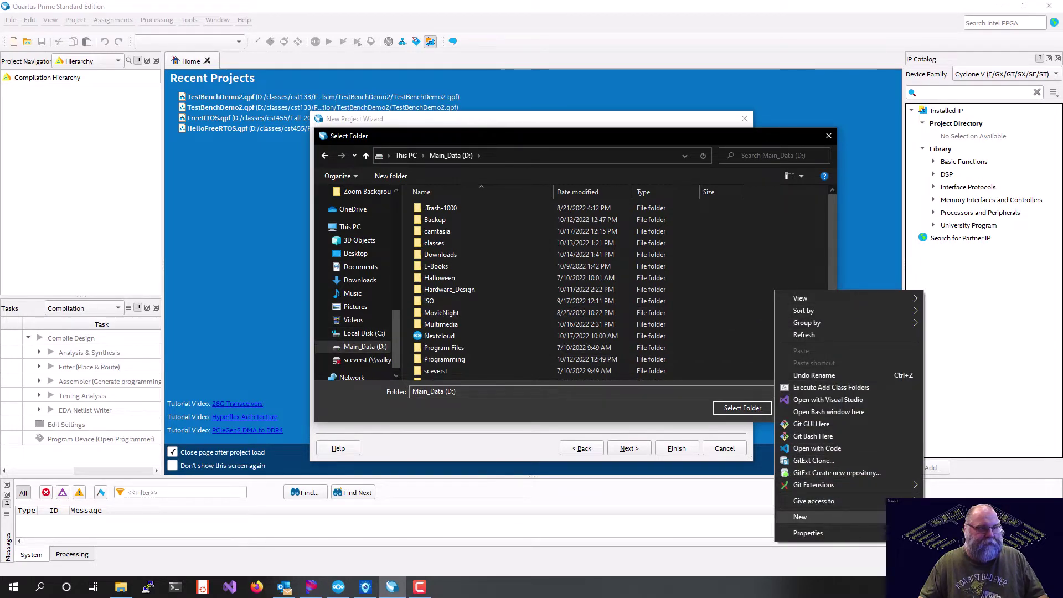
mouse_move(881, 518)
left_click(660, 317)
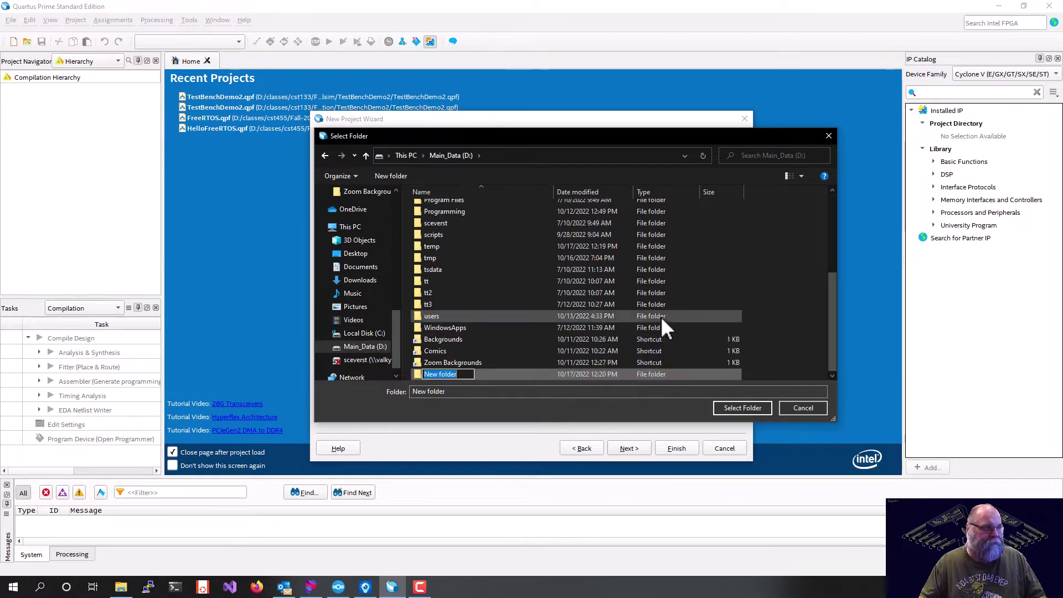
type("VideoDem")
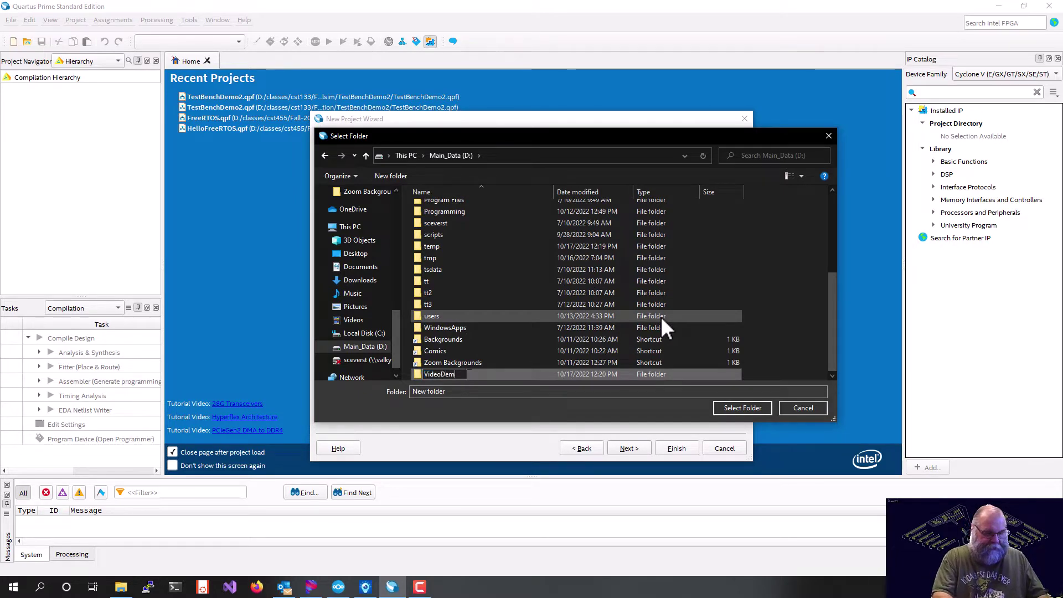
type("o")
key("Return")
key("Return")
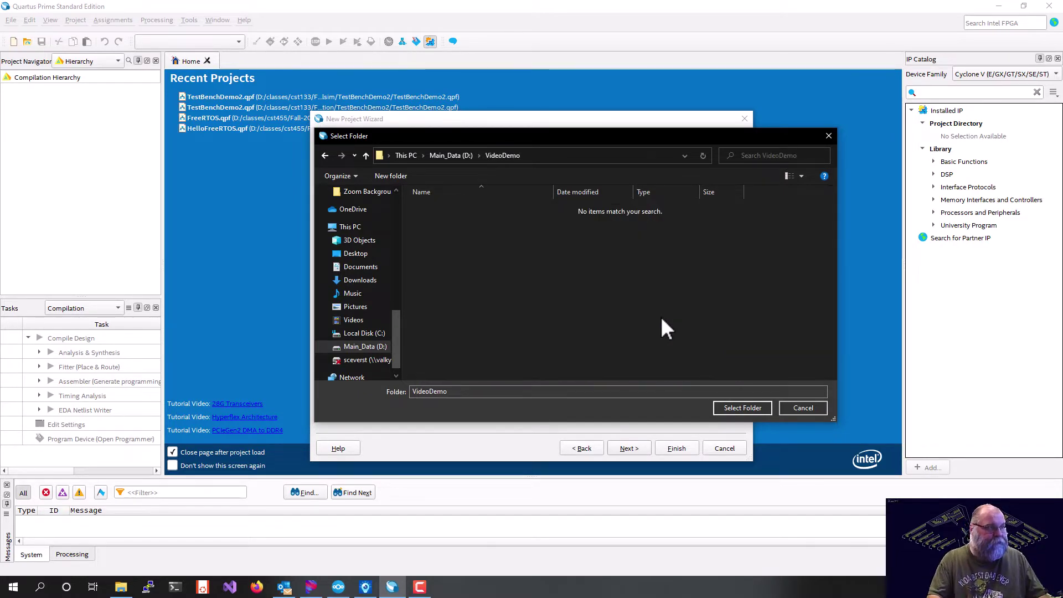
right_click(553, 305)
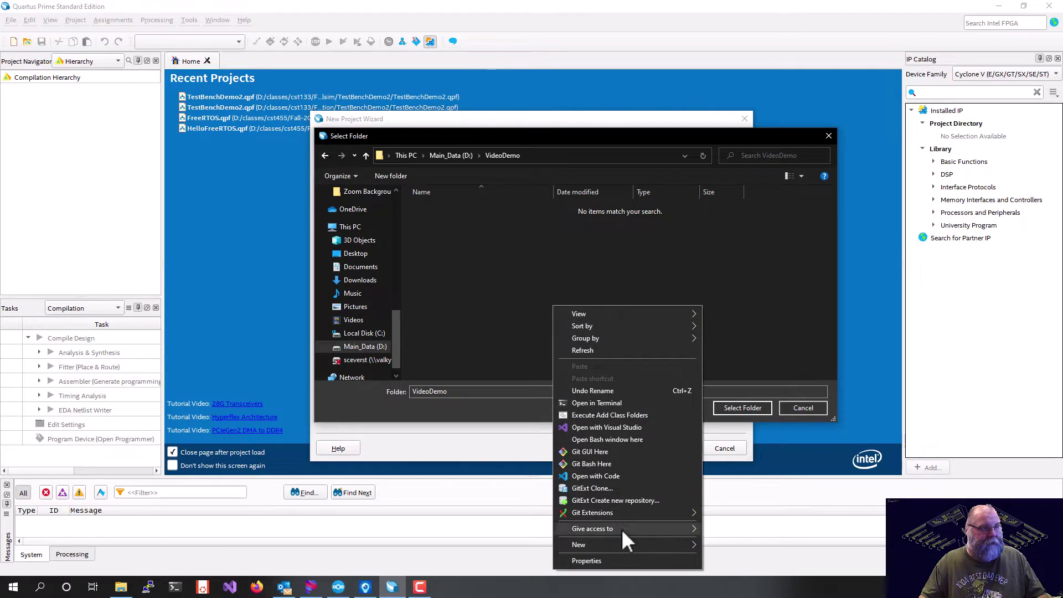
mouse_move(621, 544)
left_click(742, 344)
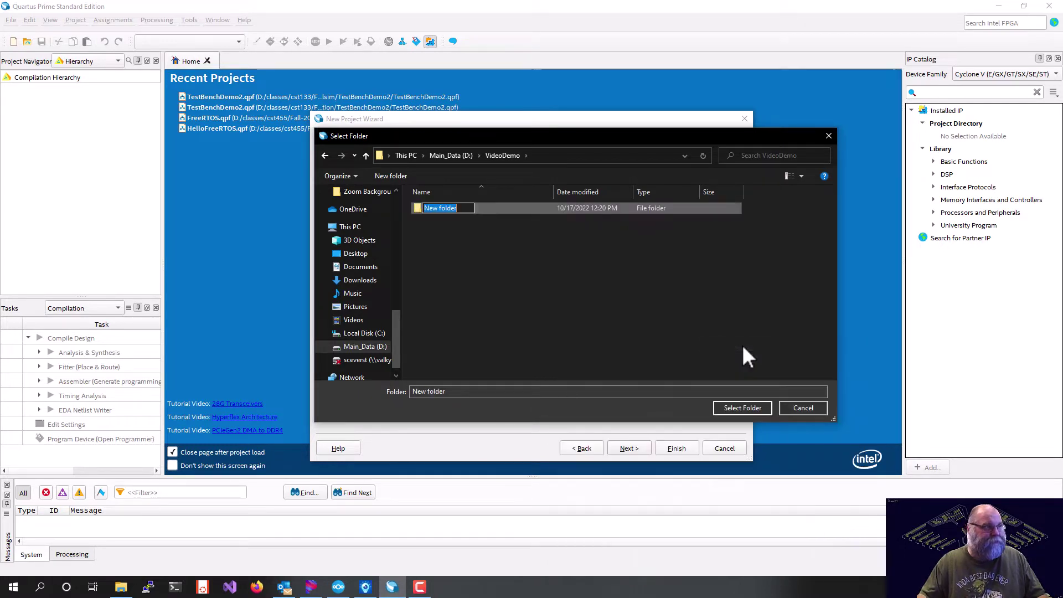
type("HelloNios")
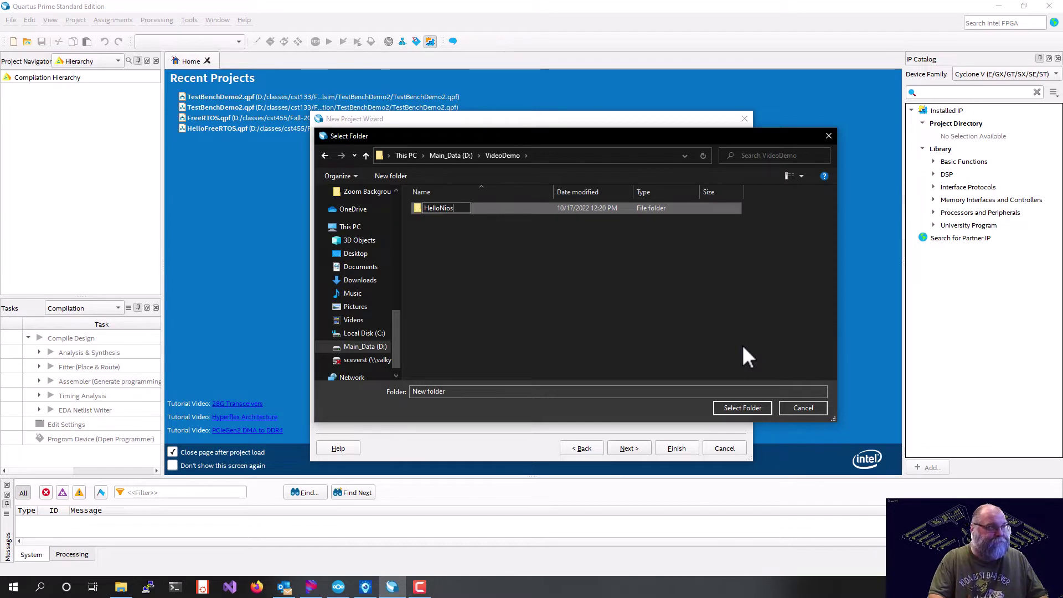
key("Return")
key("Return")
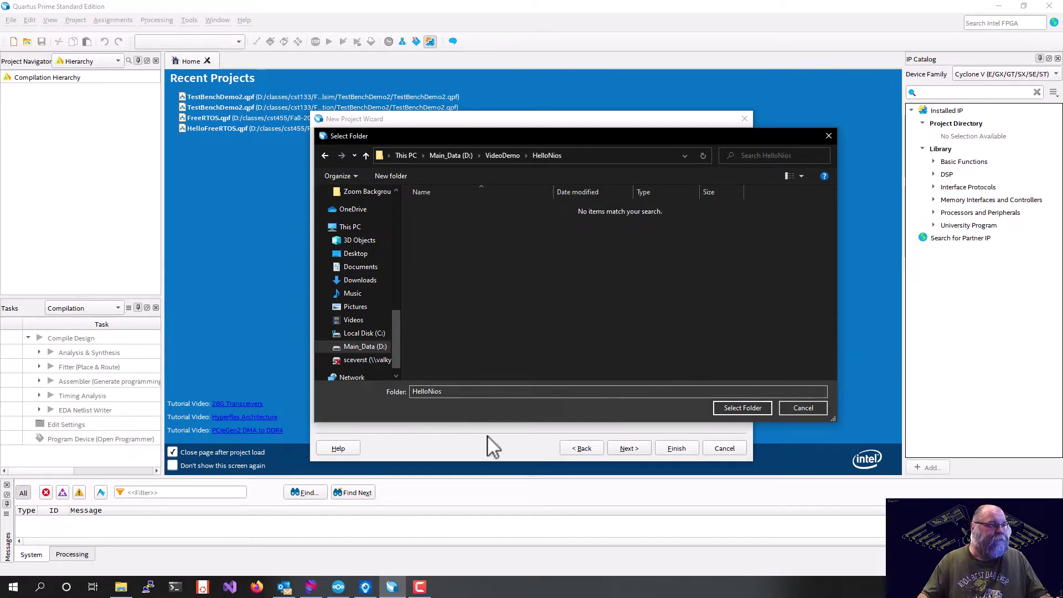
Step: Use D:/VideoDemo/HelloNios as the working directory and name the empty project HelloNios
left_click(724, 408)
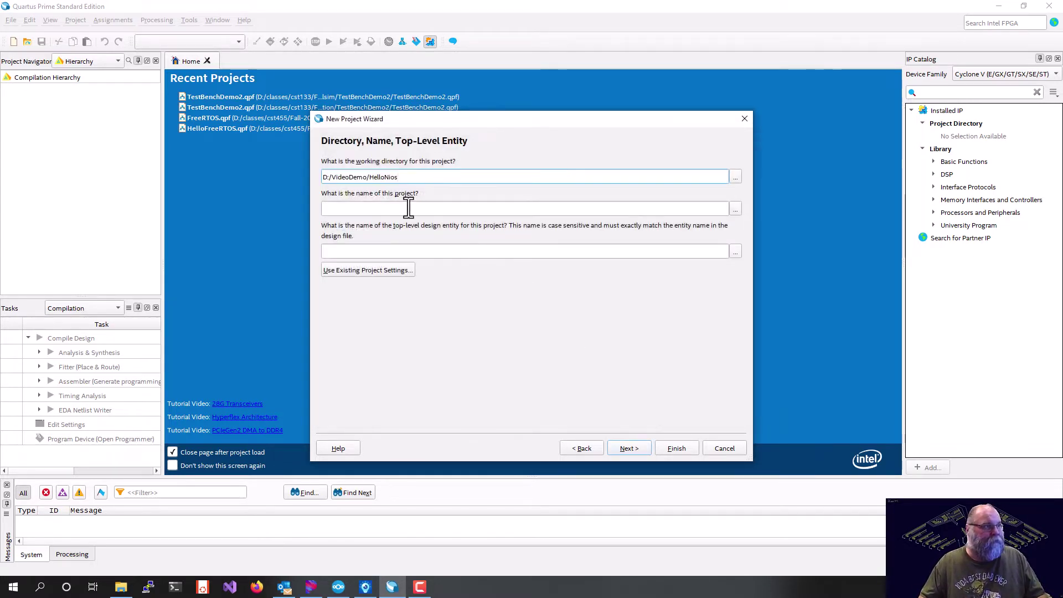
double_click(392, 177)
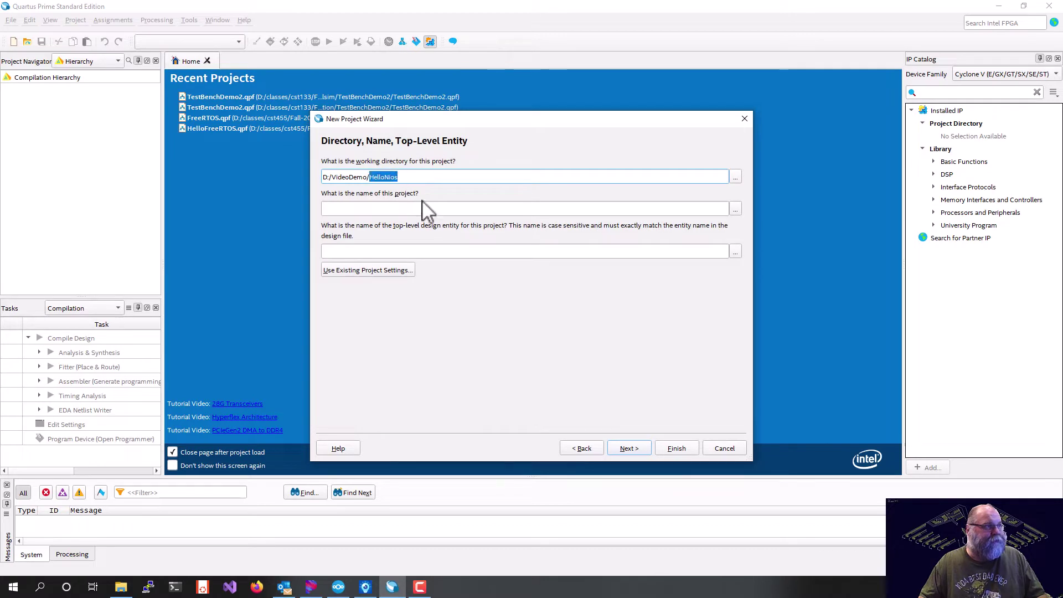
left_click(390, 208)
left_click(640, 448)
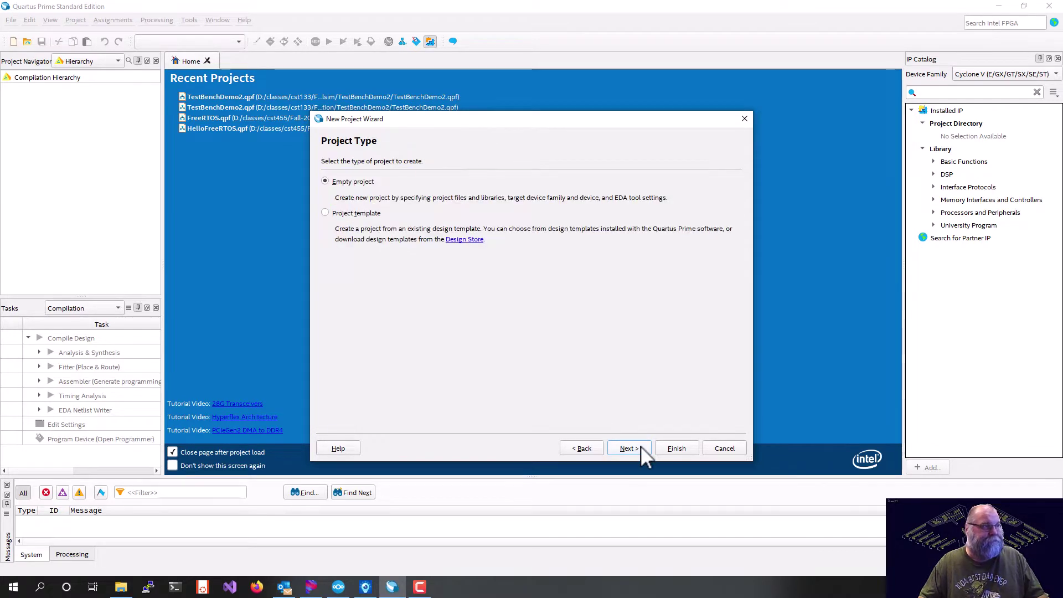
left_click(629, 448)
Step: Select the Cyclone V device 5CSXFC6D6F31C6 from the filtered device list
left_click(629, 448)
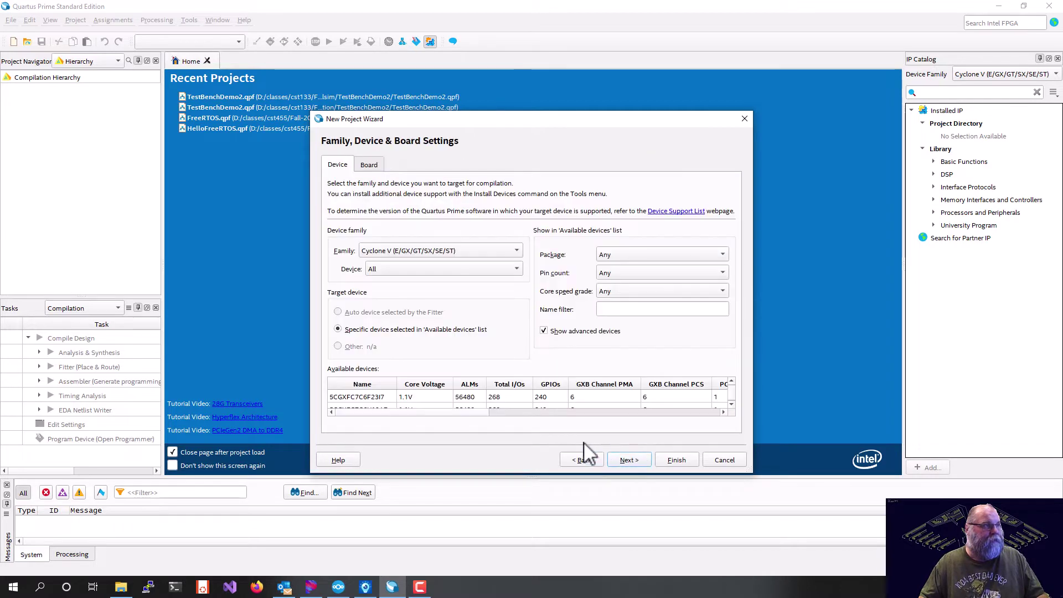
left_click(619, 311)
type("5cs")
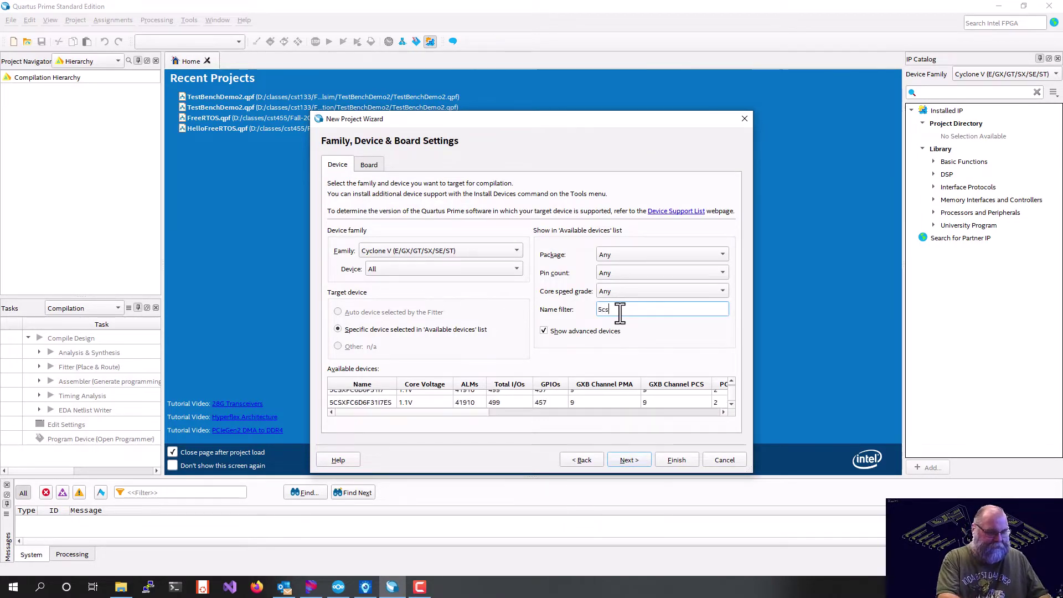
type("xfc")
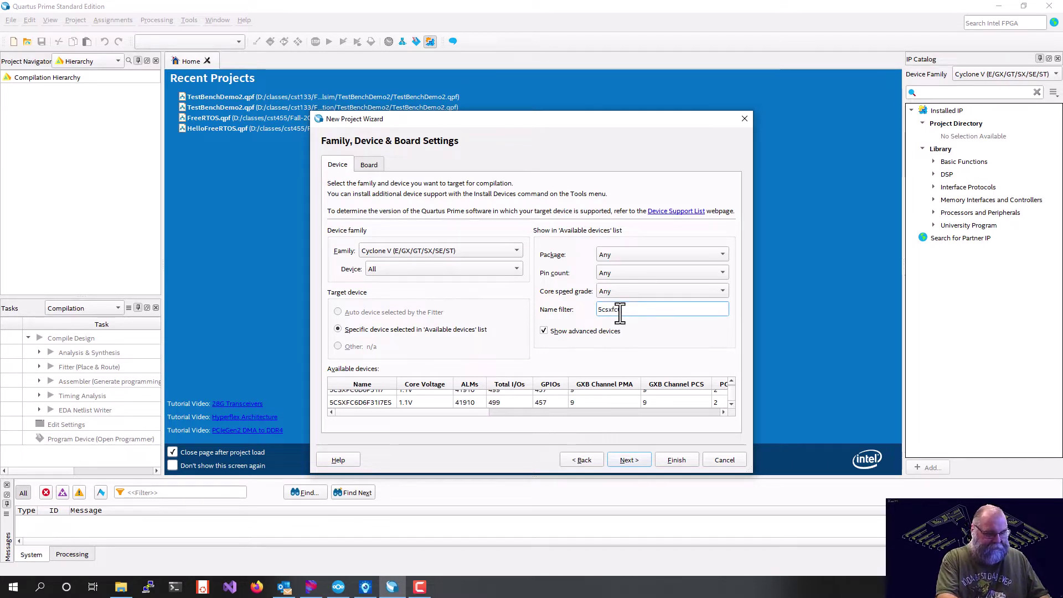
type("6d6")
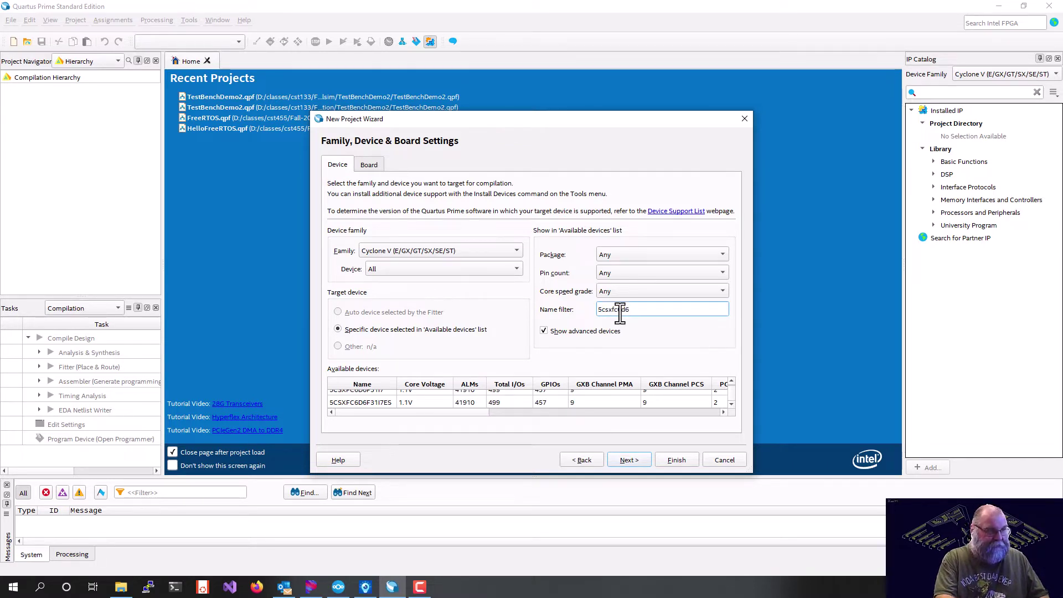
type("f31")
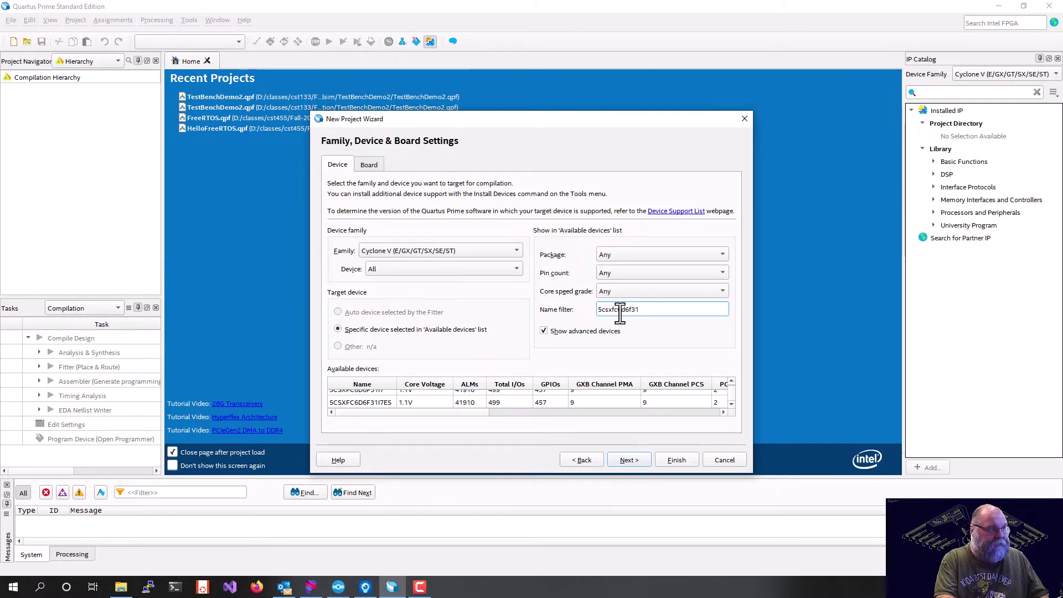
type("c6")
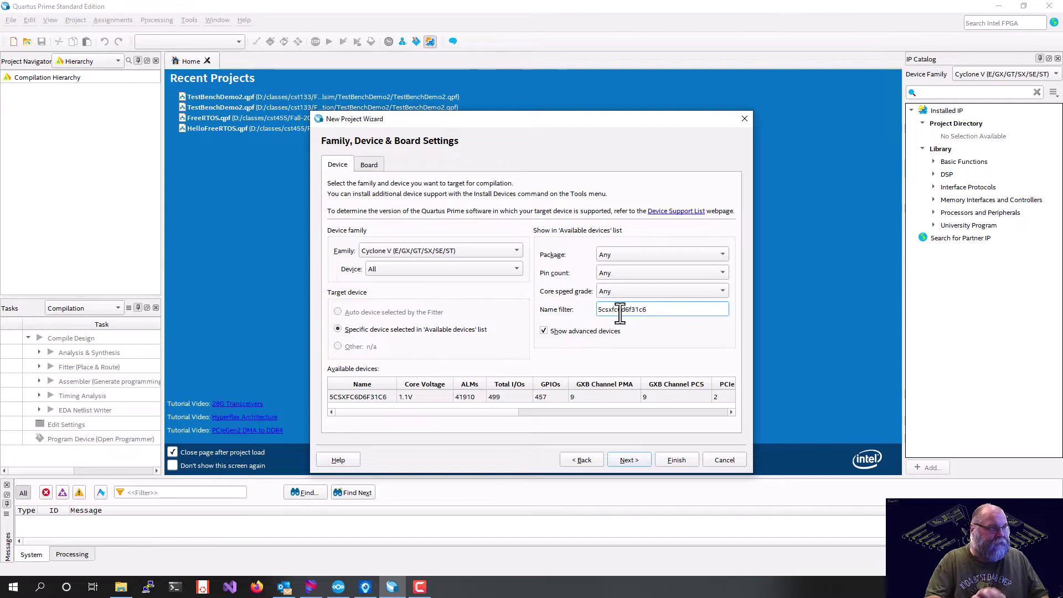
left_click(391, 398)
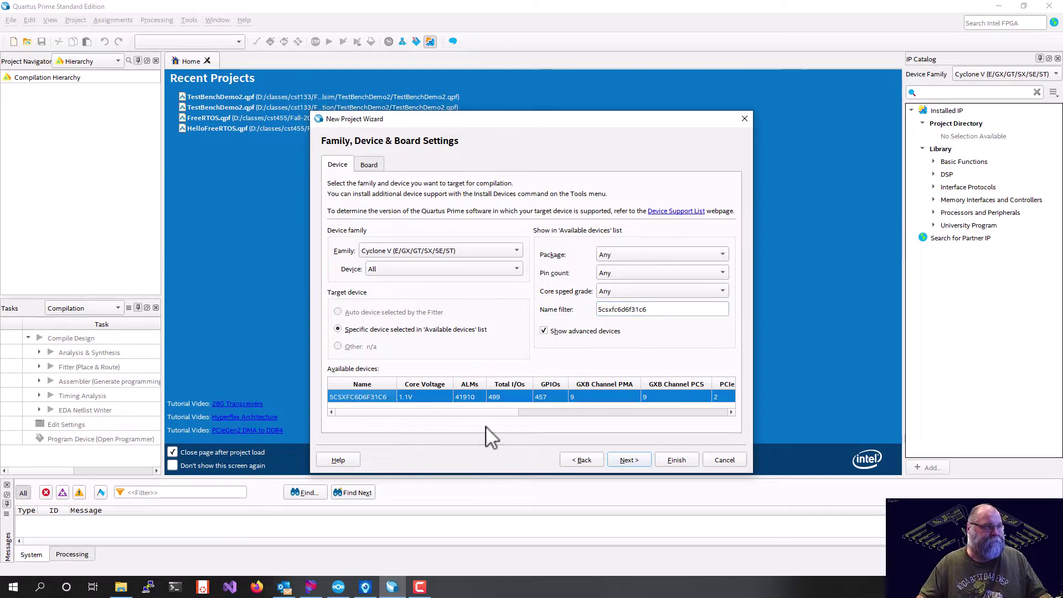
Step: Set Questa Intel FPGA as the simulation tool and finish the New Project Wizard
left_click(630, 460)
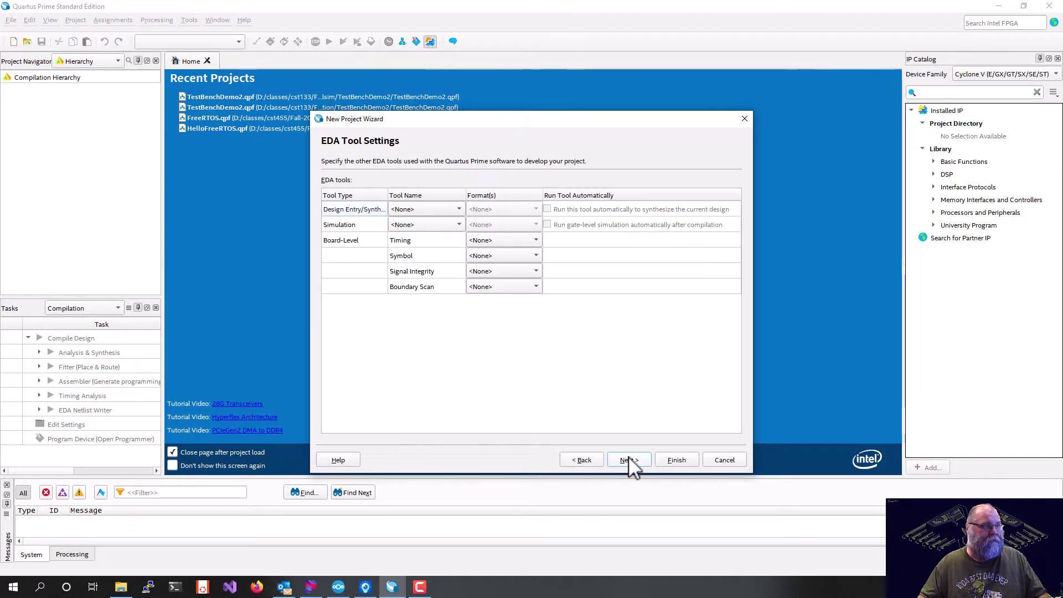
left_click(426, 225)
left_click(431, 289)
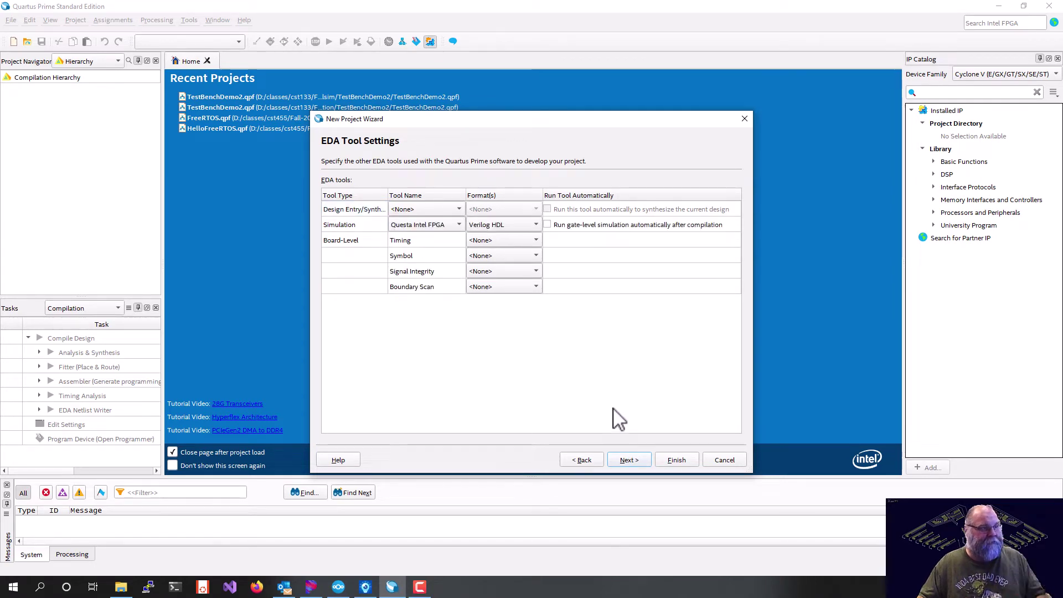
left_click(644, 462)
left_click(675, 461)
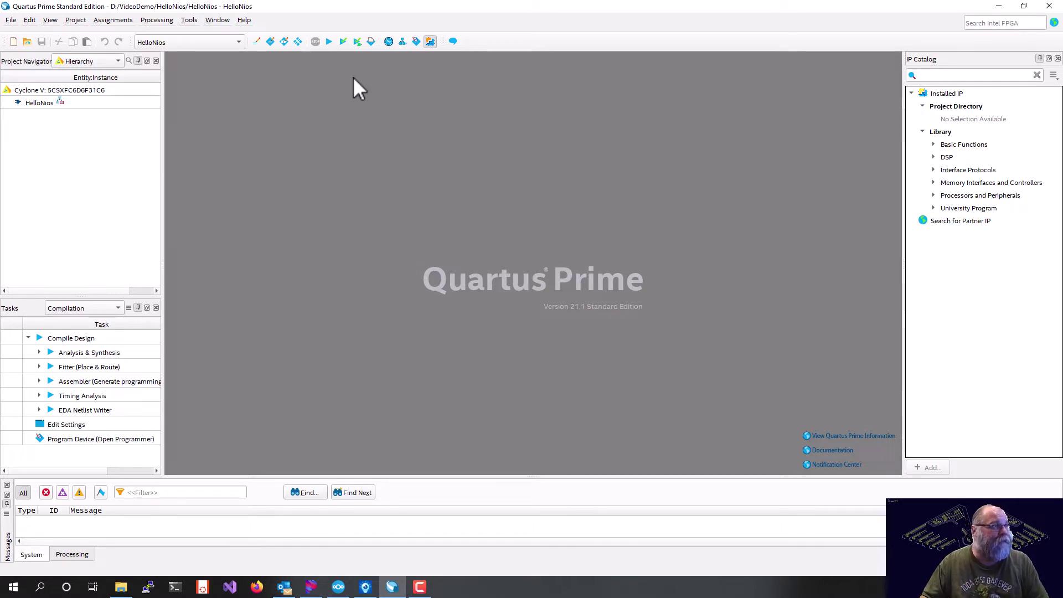
Step: Launch Platform Designer from the Tools menu and maximize its window
left_click(188, 21)
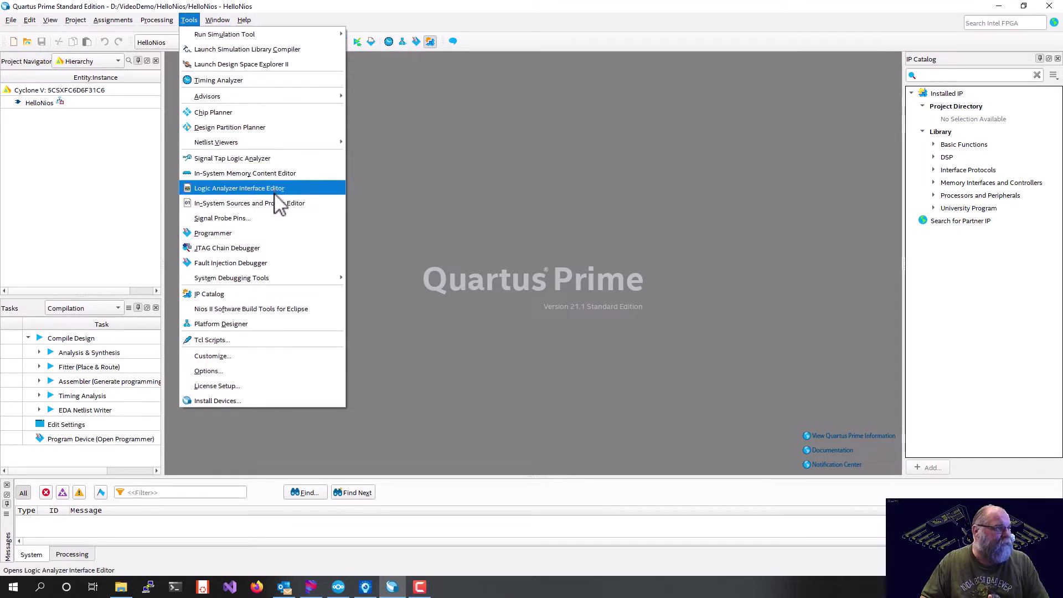
left_click(252, 325)
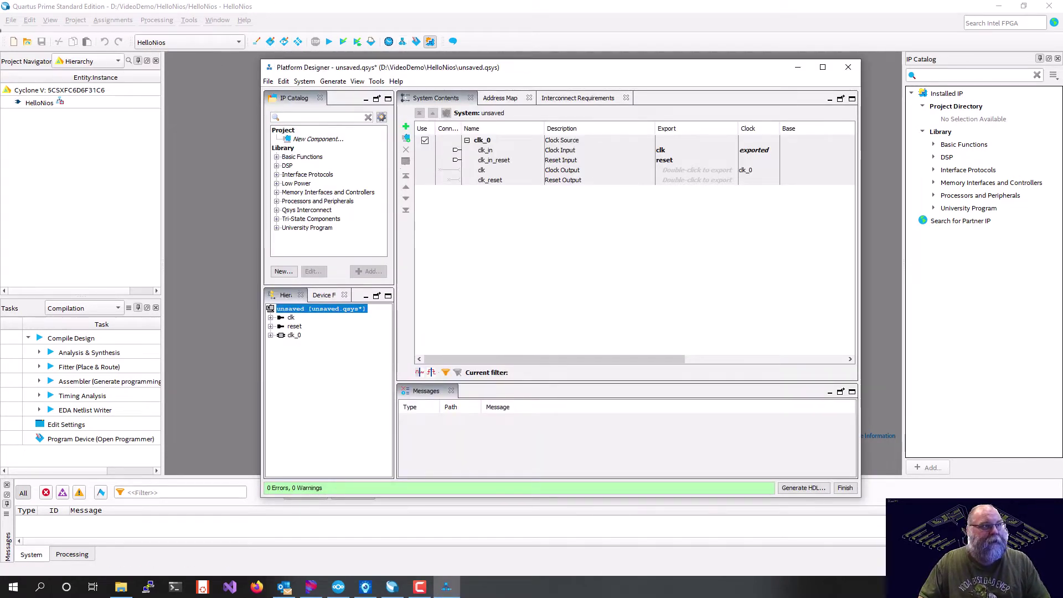
left_click(823, 68)
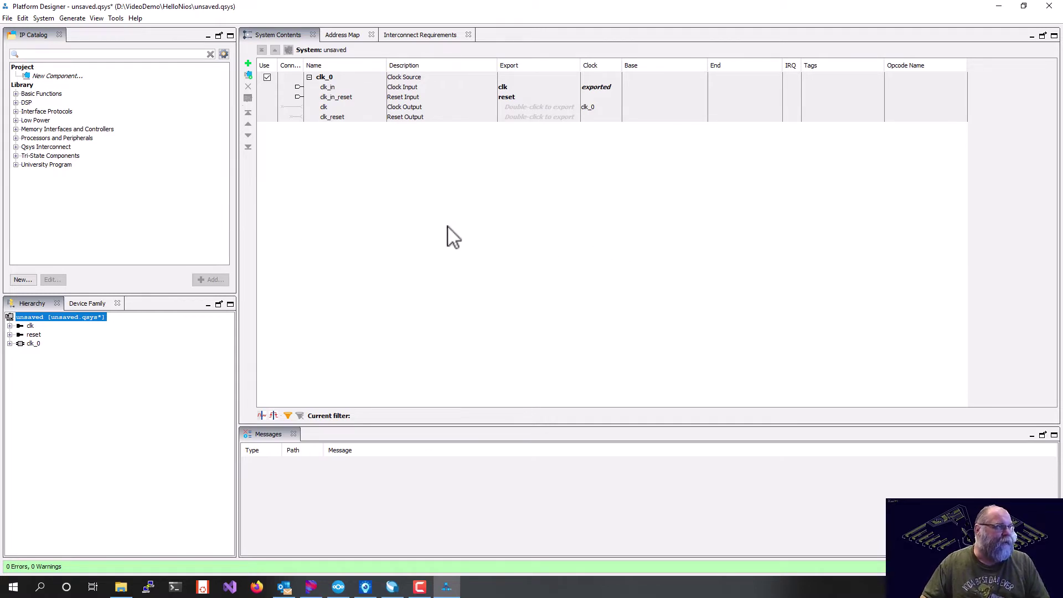
Step: Add the Nios II Processor found by searching 'nios', keeping the default Nios II/f settings
left_click(111, 53)
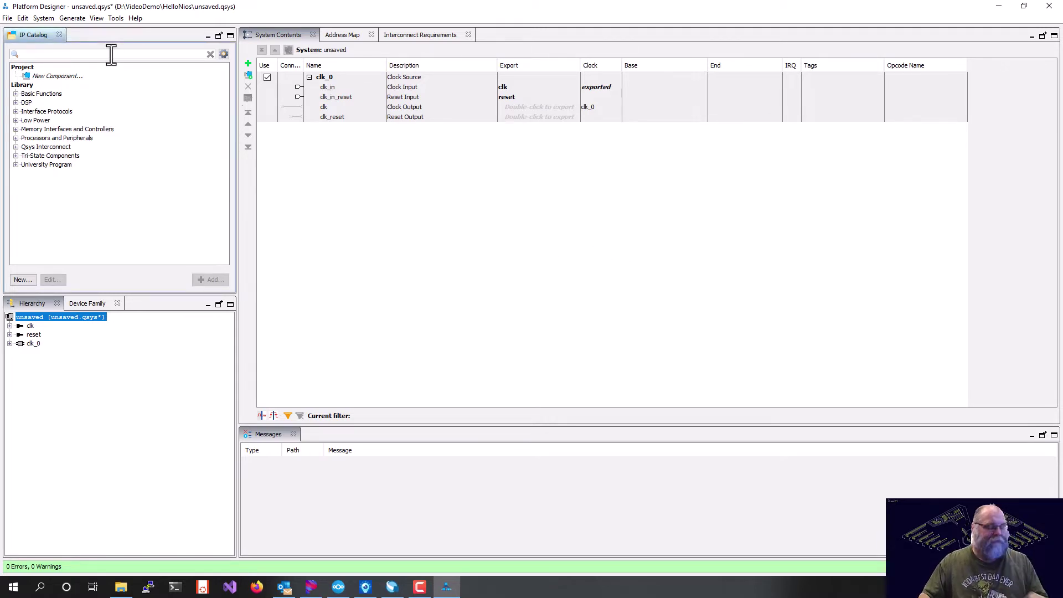
type("nios")
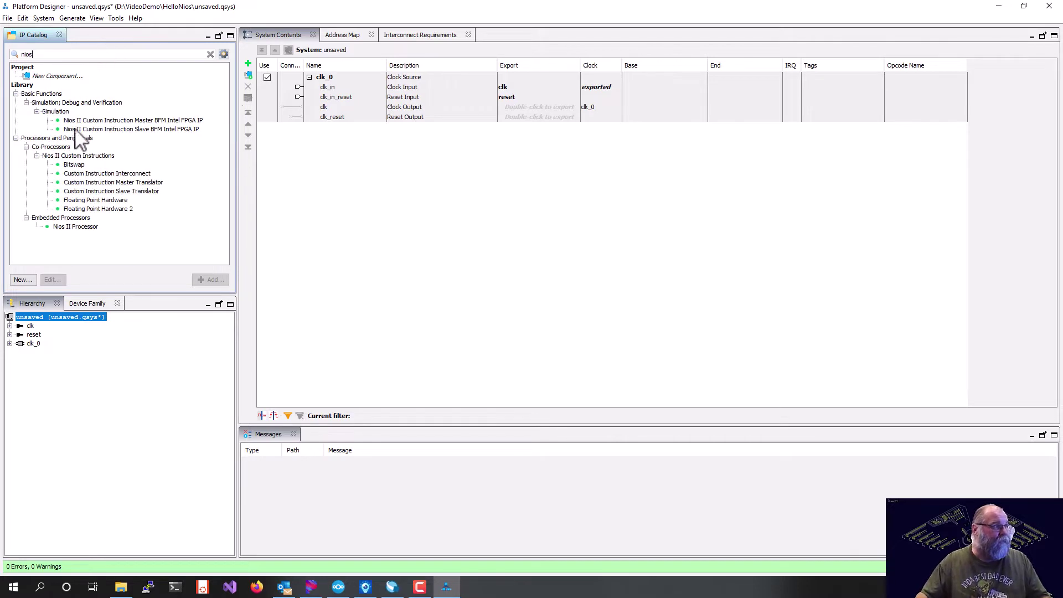
left_click(82, 227)
double_click(83, 227)
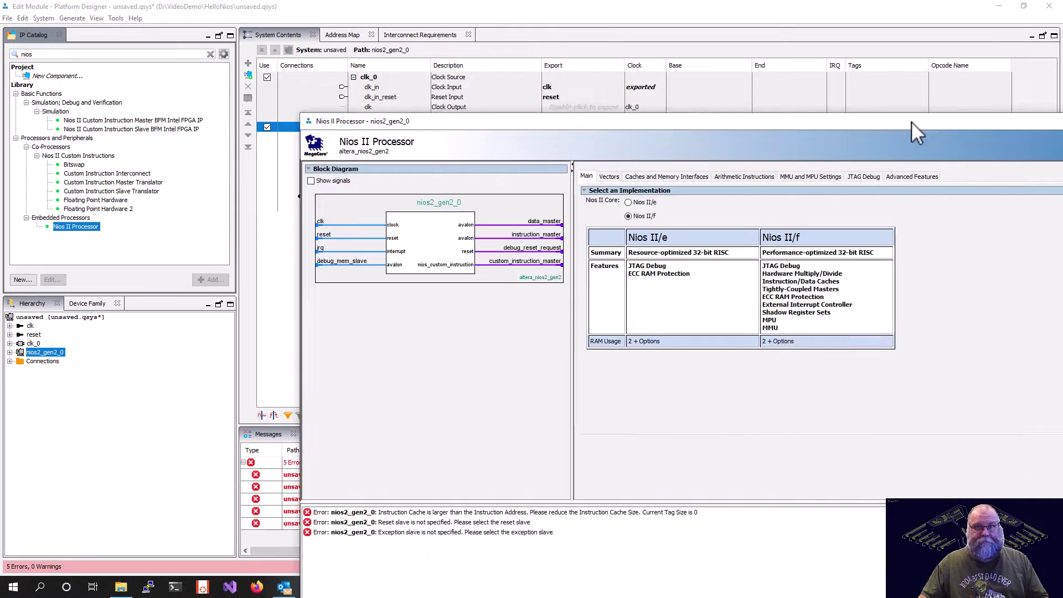
left_click_drag(912, 121, 731, 25)
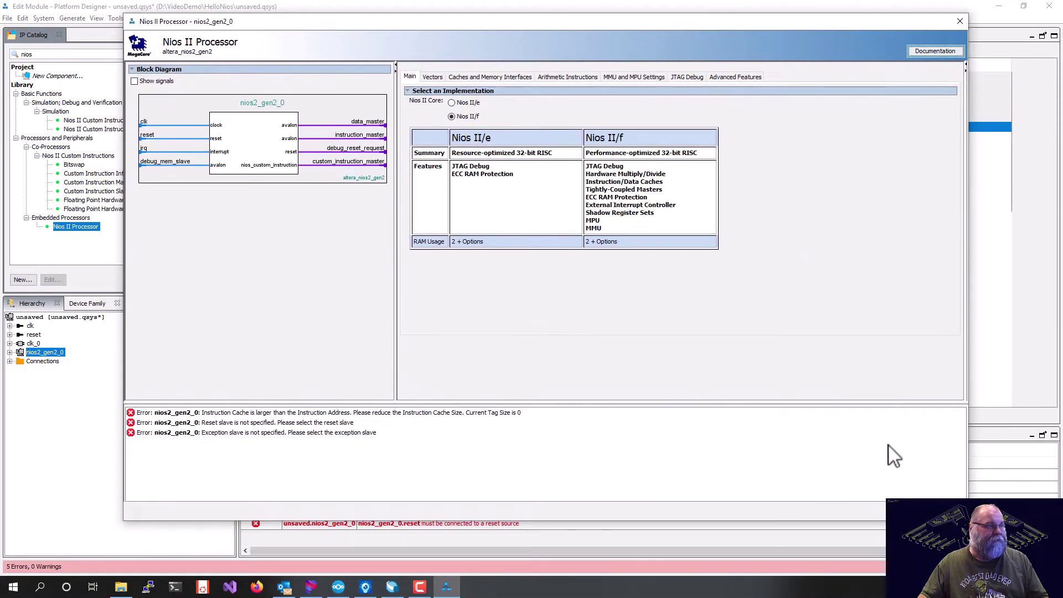
left_click(936, 510)
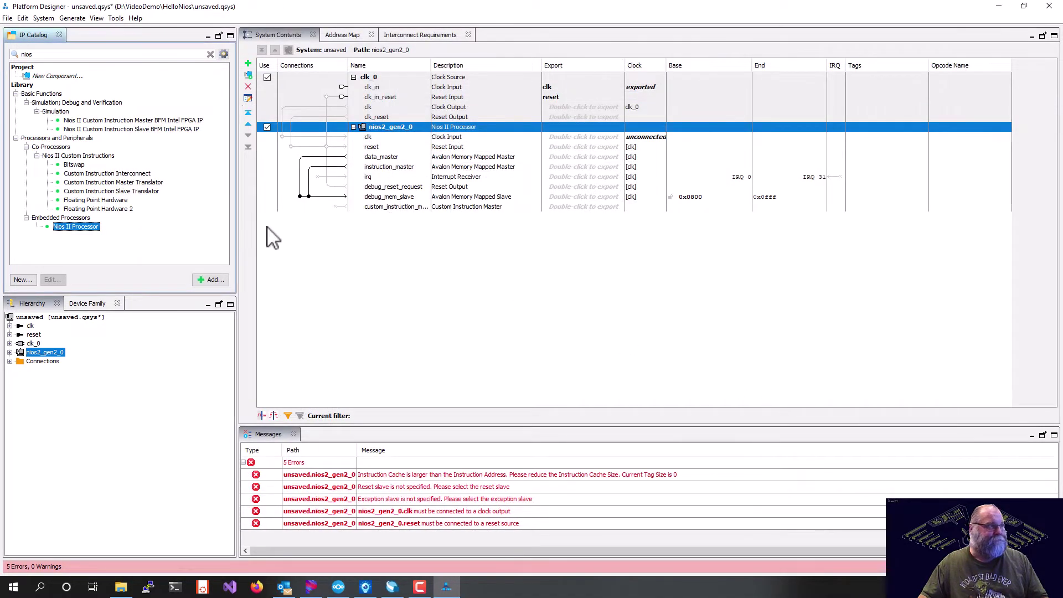
Step: Add an On-Chip Memory (RAM or ROM) component with default 4096-byte settings
double_click(82, 54)
type("onch")
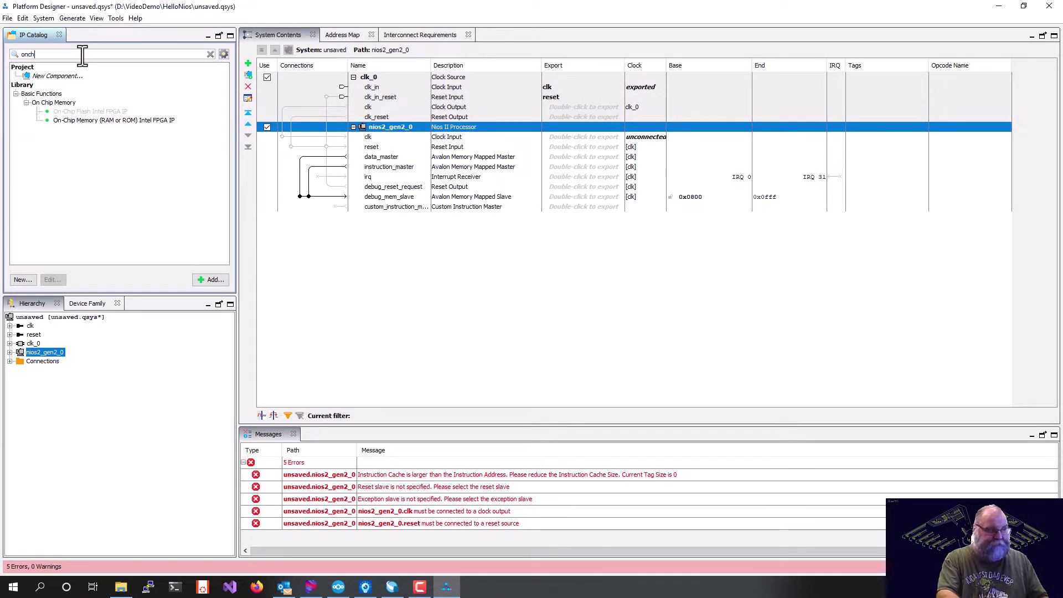
double_click(129, 120)
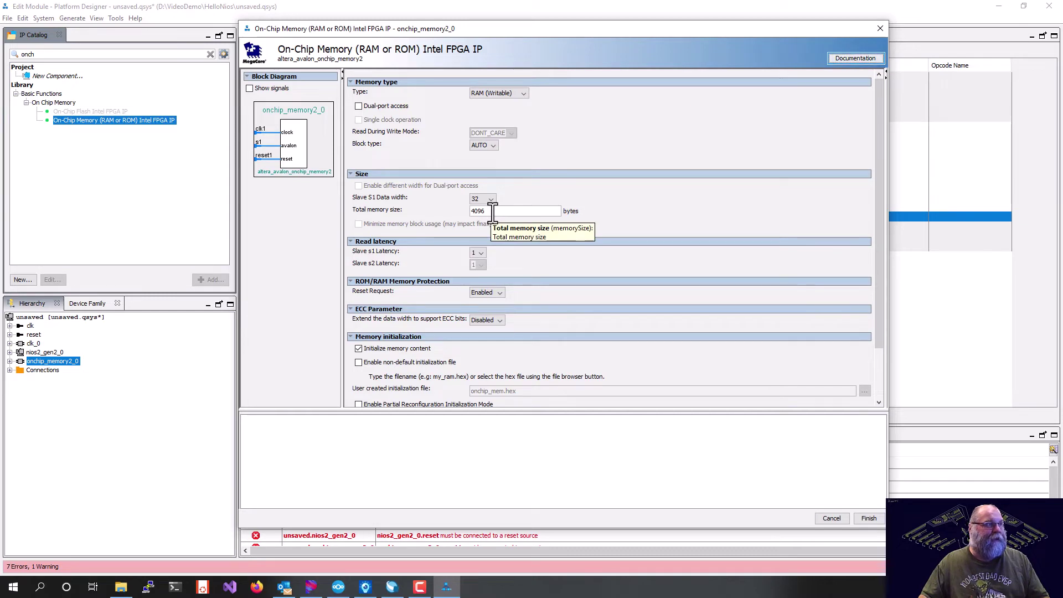
left_click(864, 517)
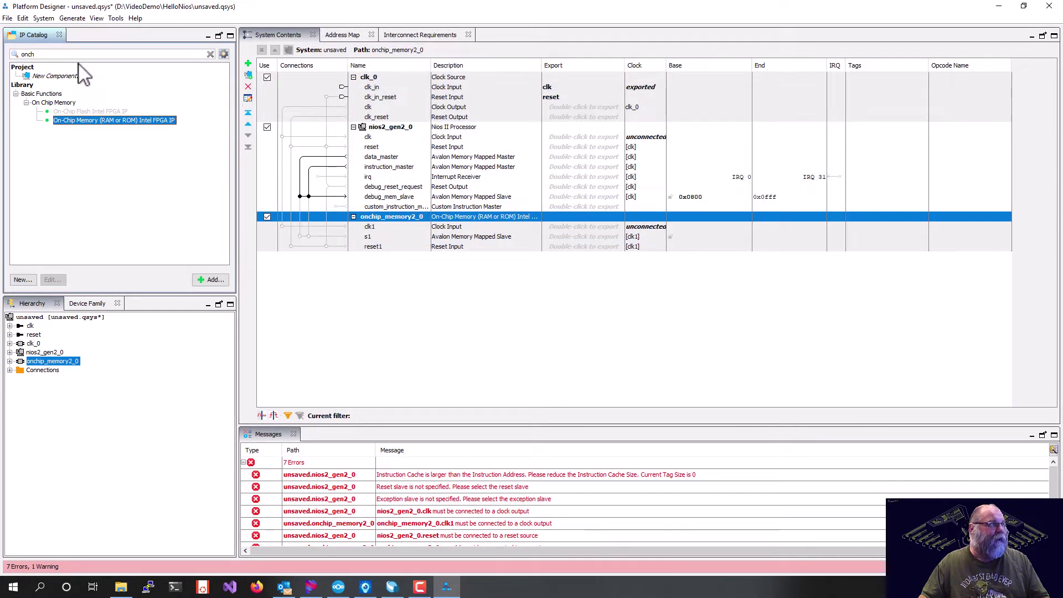
Step: Add the JTAG UART Intel FPGA IP component with its default settings
double_click(74, 54)
type("jtag")
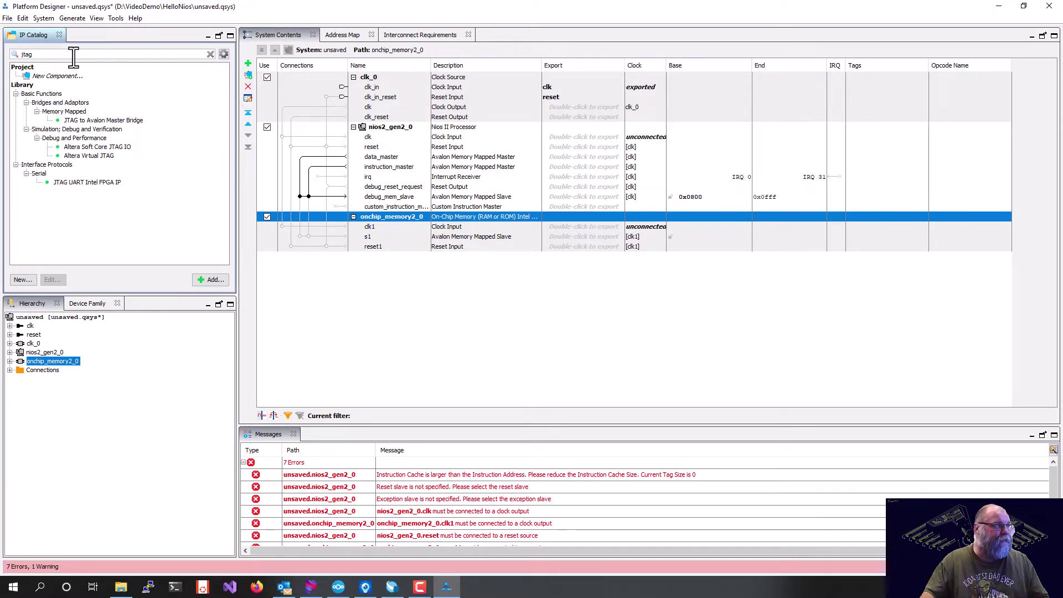
double_click(84, 184)
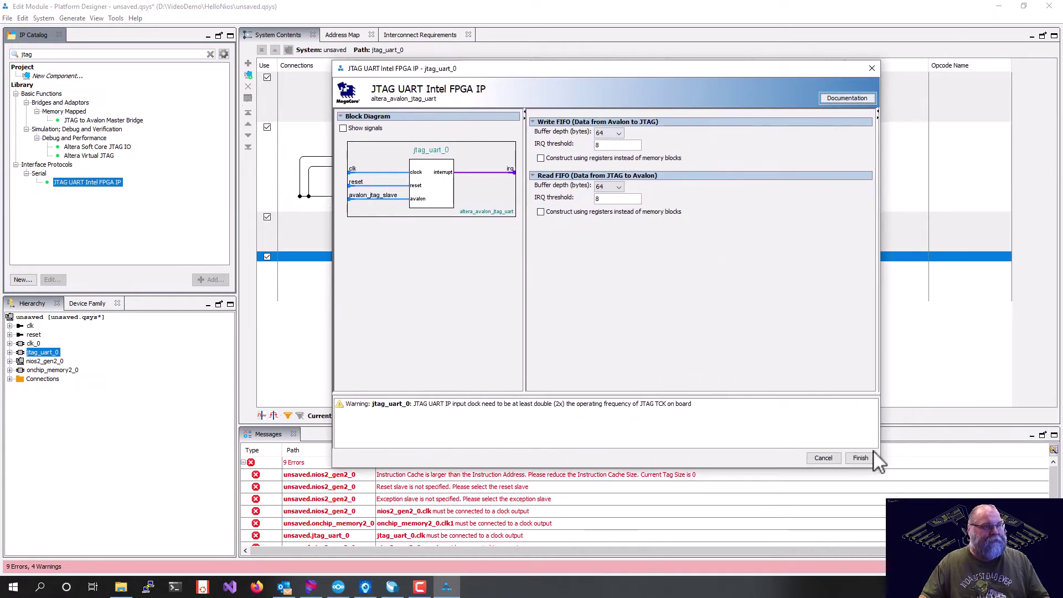
left_click(861, 460)
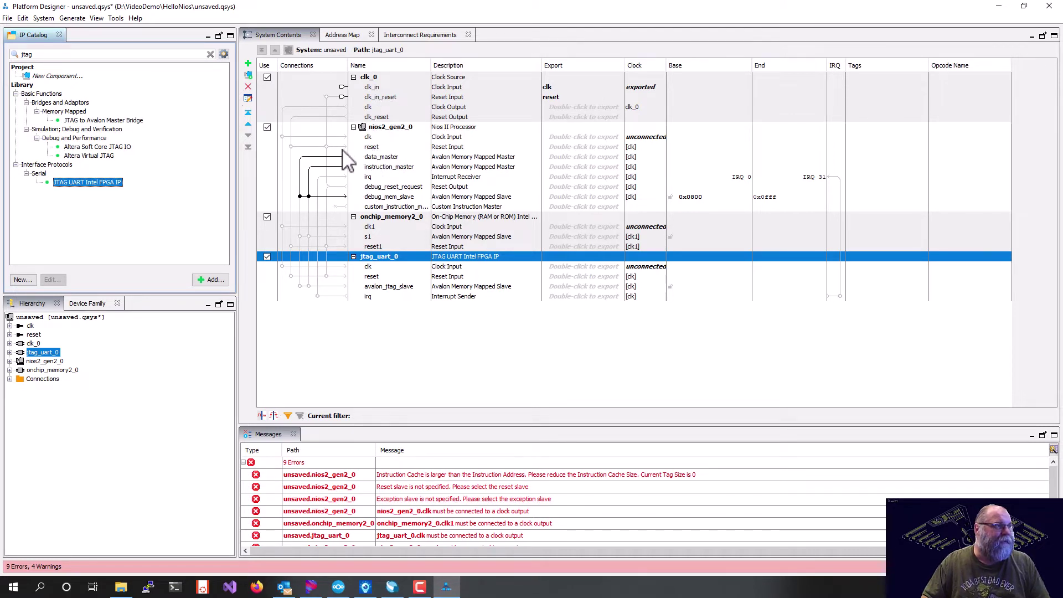
Step: Connect the processor, on-chip memory and JTAG UART clocks and resets to clk_0
left_click(326, 97)
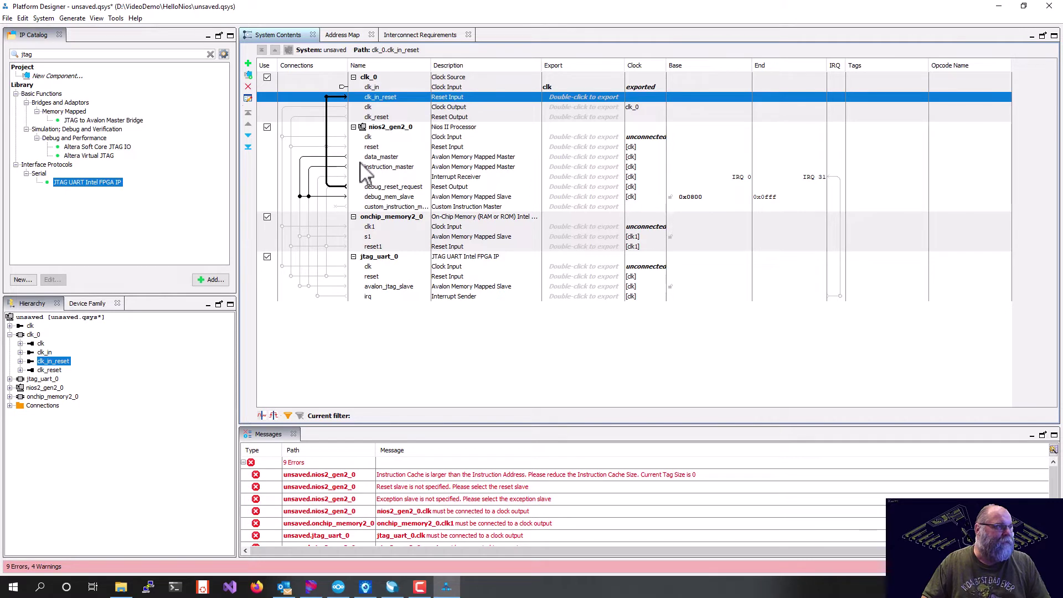
left_click(282, 137)
left_click(291, 147)
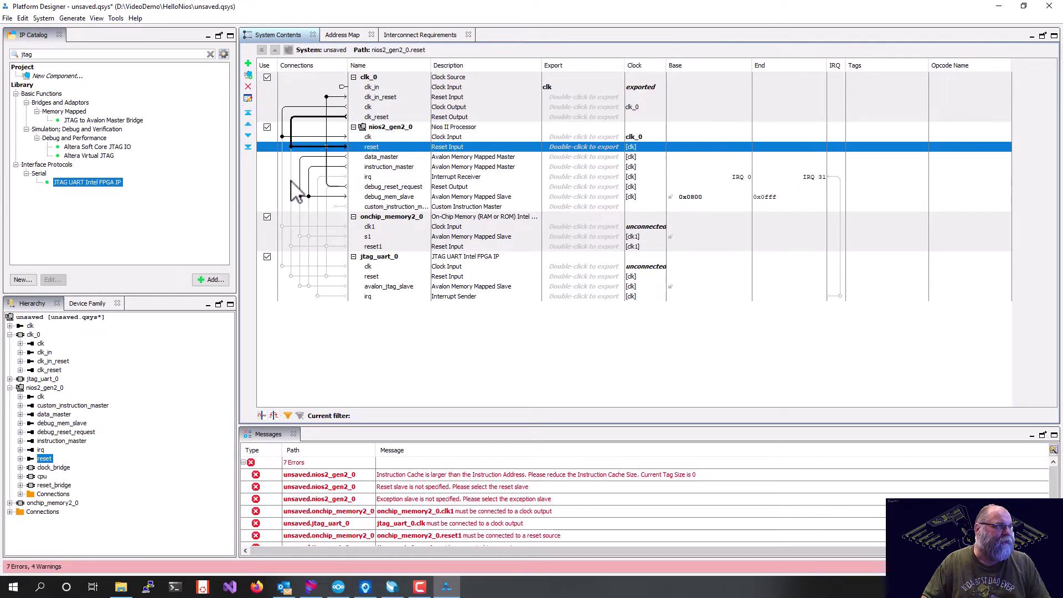
left_click(282, 226)
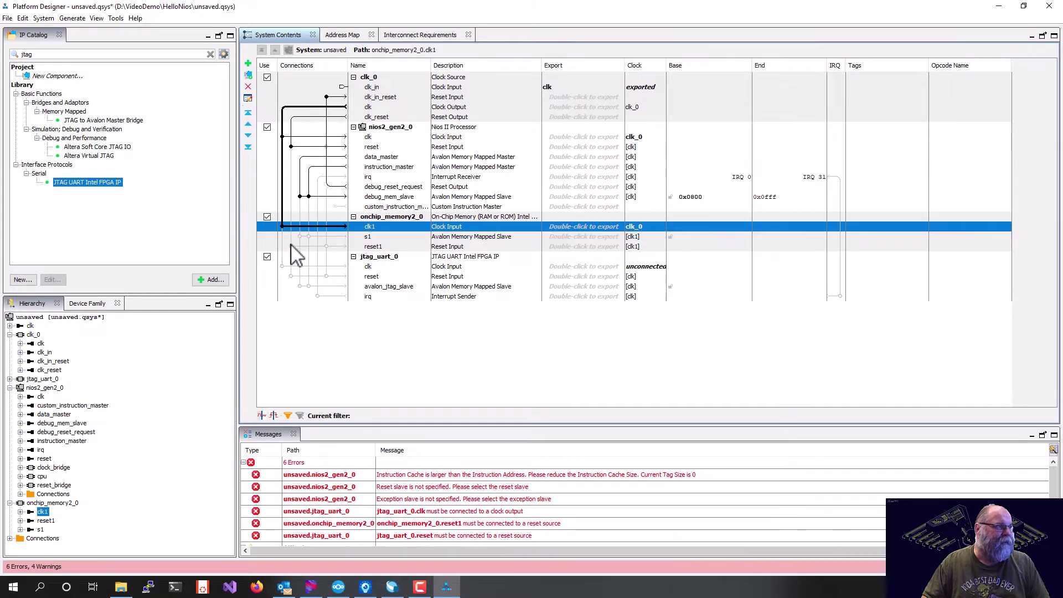
left_click(291, 247)
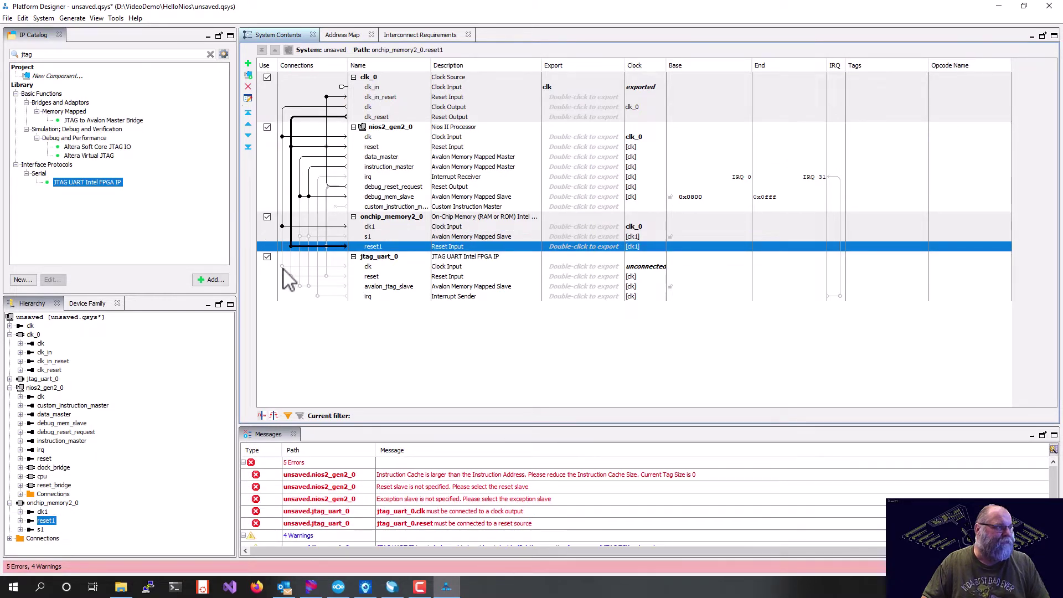
left_click(283, 266)
left_click(291, 276)
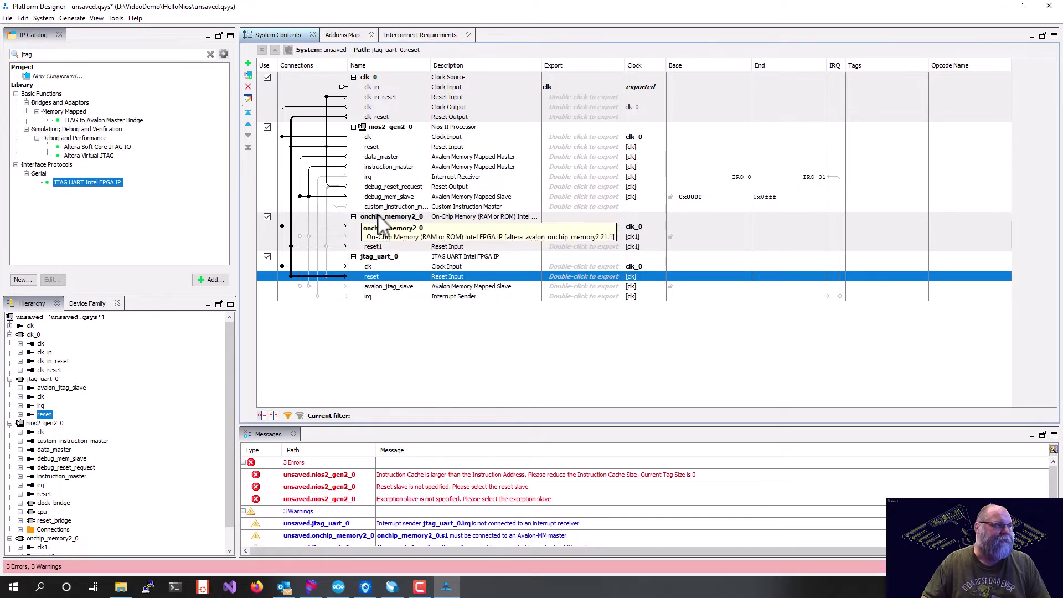
Step: Link memory s1 to both processor masters, the JTAG UART slave to the data master, and its irq
left_click(299, 236)
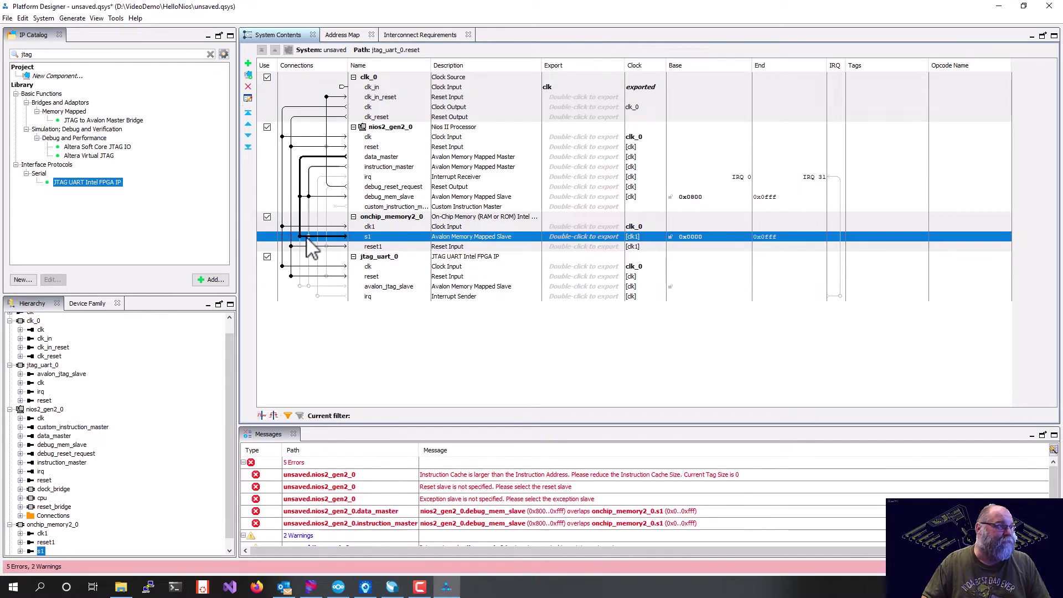
left_click(308, 237)
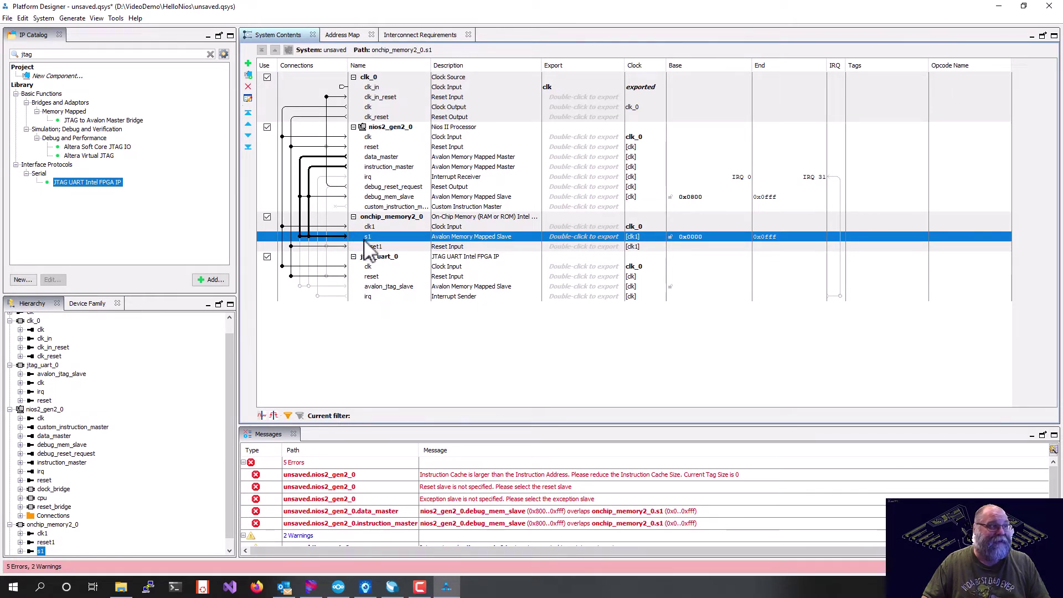
left_click(299, 287)
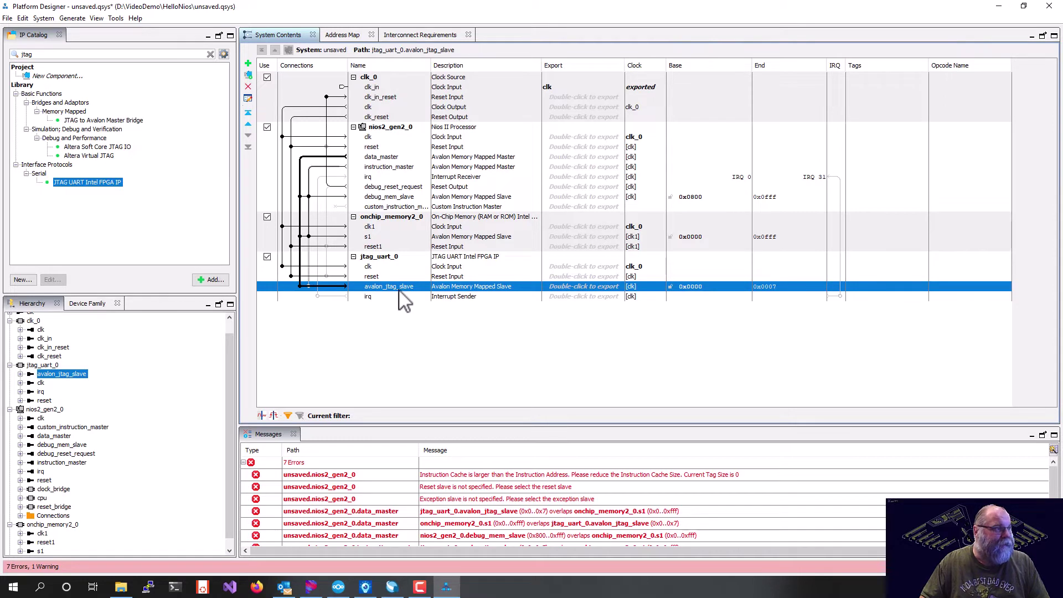
left_click(318, 297)
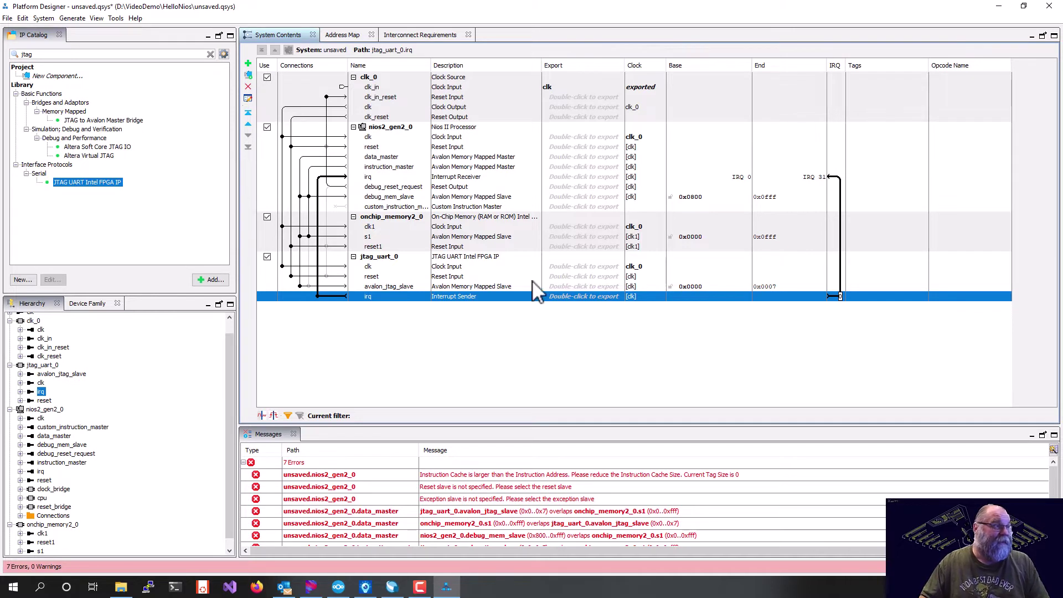
Step: Rename nios2_gen2_0 to HelloNios, onchip_memory2_0 to SRAM, and jtag_uart_0 to DEBUG
double_click(396, 127)
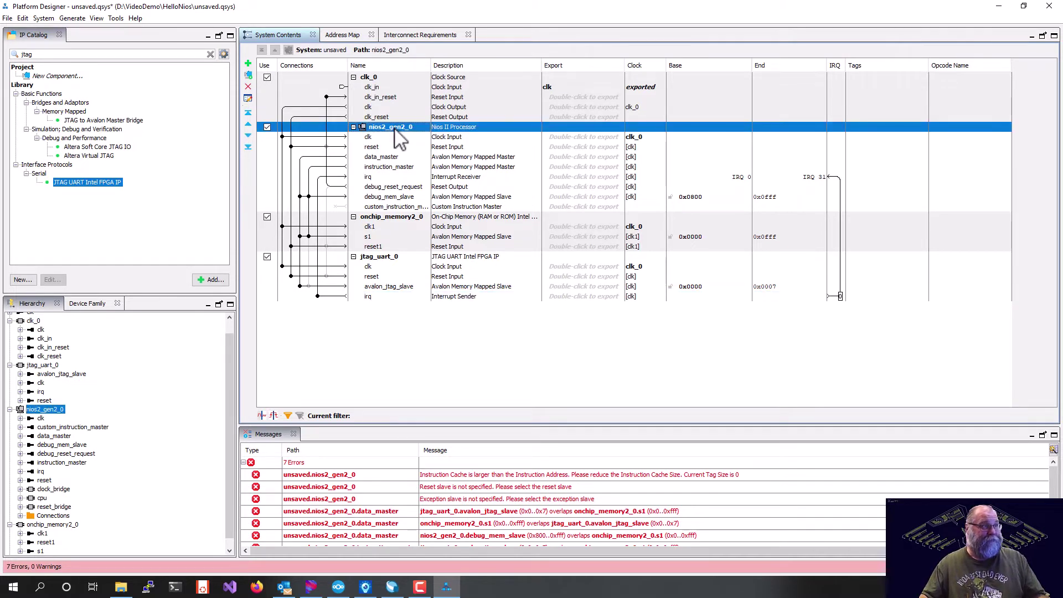
type("HelloNios")
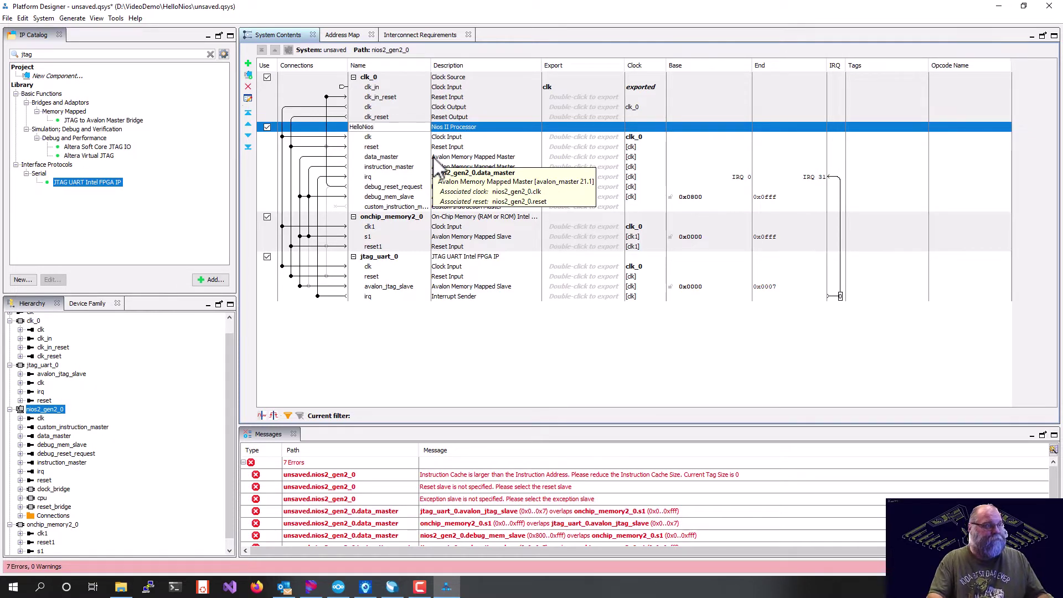
key("Return")
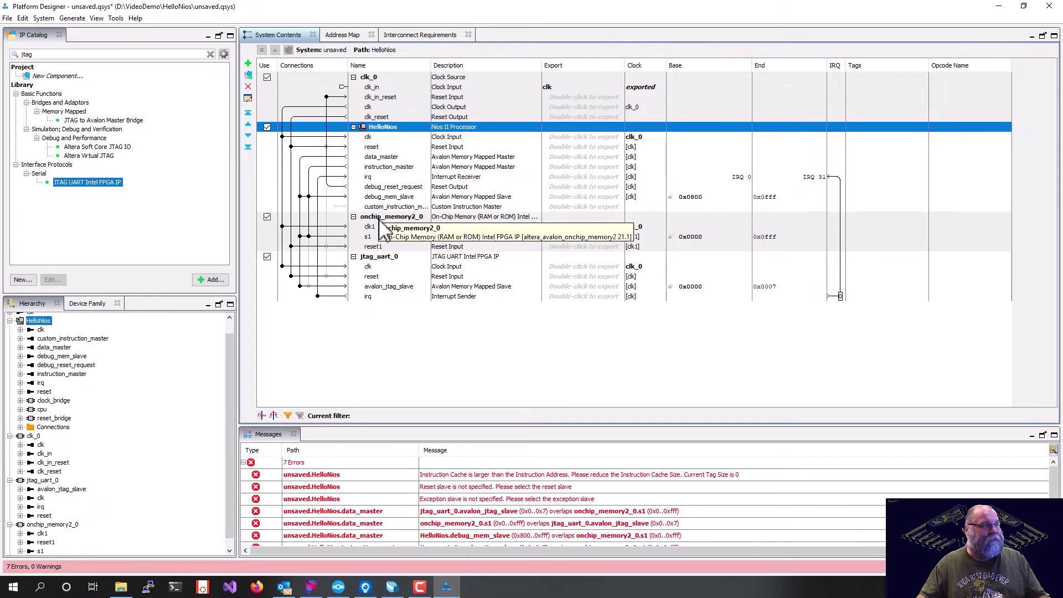
double_click(380, 217)
type("SRAM")
key("Return")
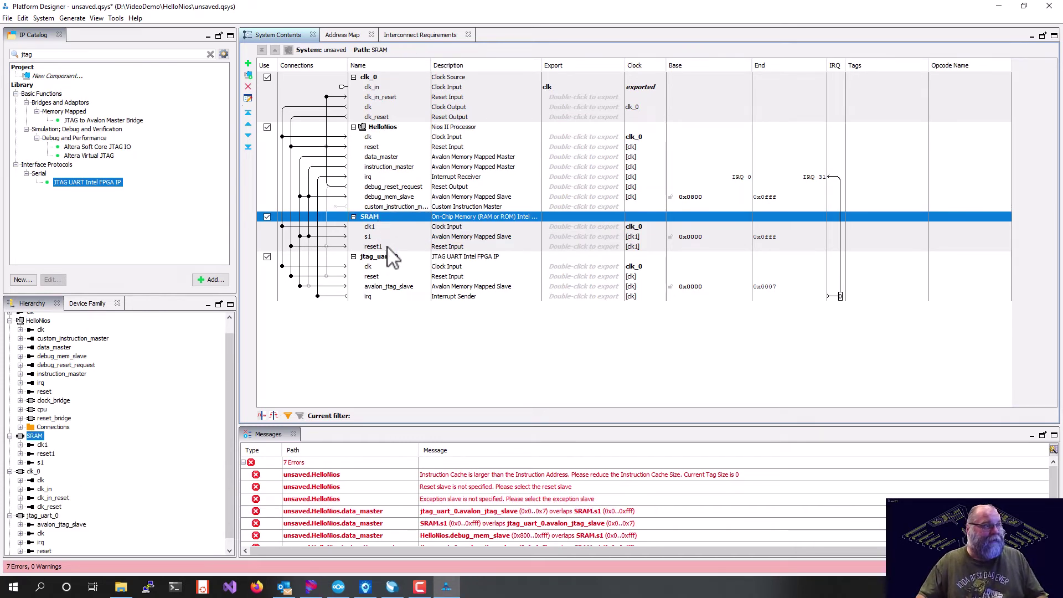
double_click(387, 258)
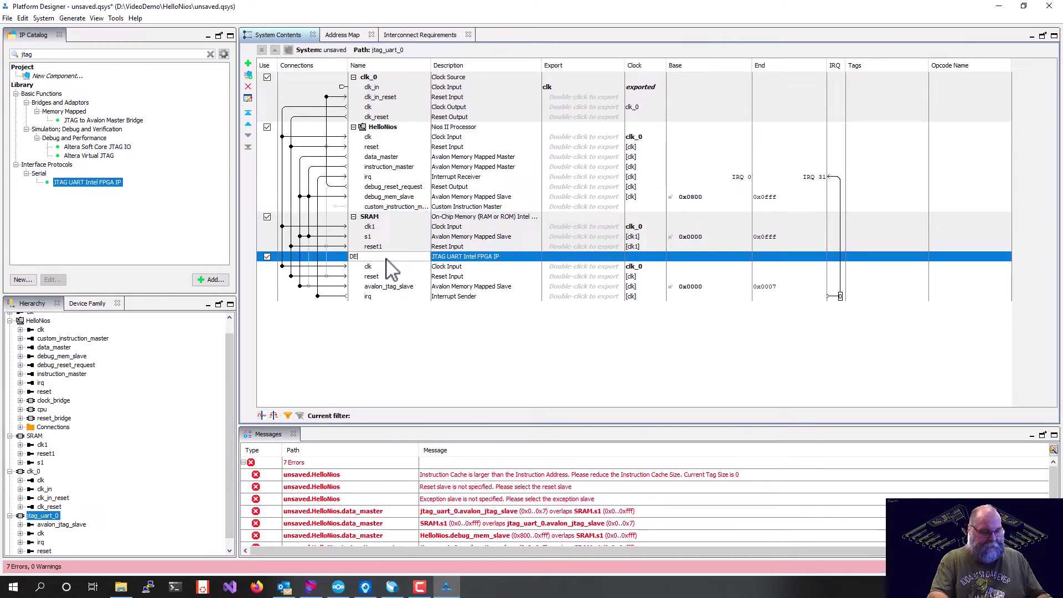
key("Return")
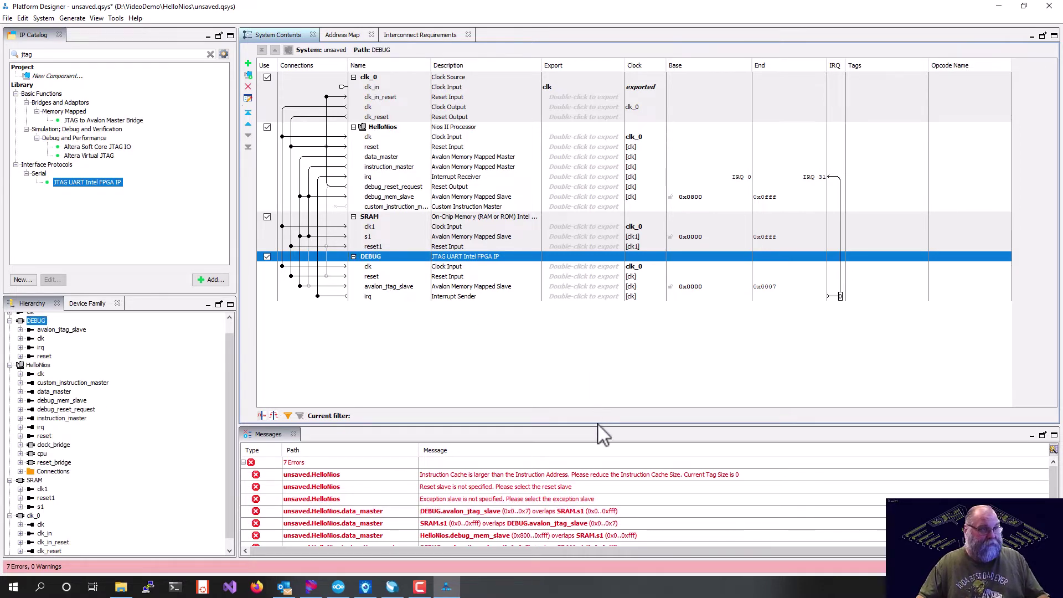
Step: Enlarge the Messages pane and run System > Assign Base Addresses (SRAM 0x1000, DEBUG 0x3000)
left_click_drag(598, 426, 588, 350)
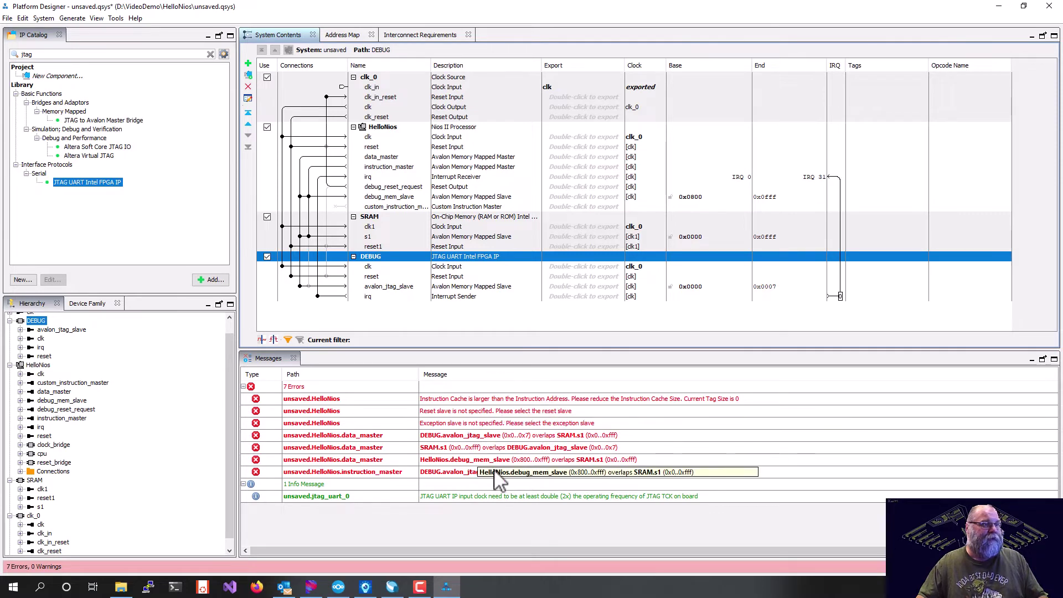
left_click(43, 18)
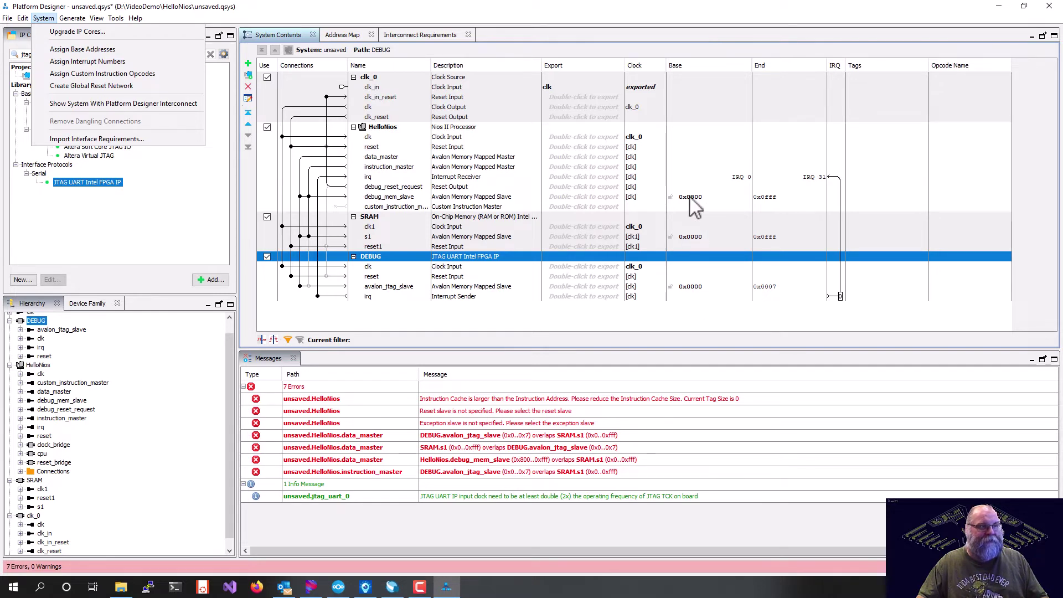
left_click(97, 49)
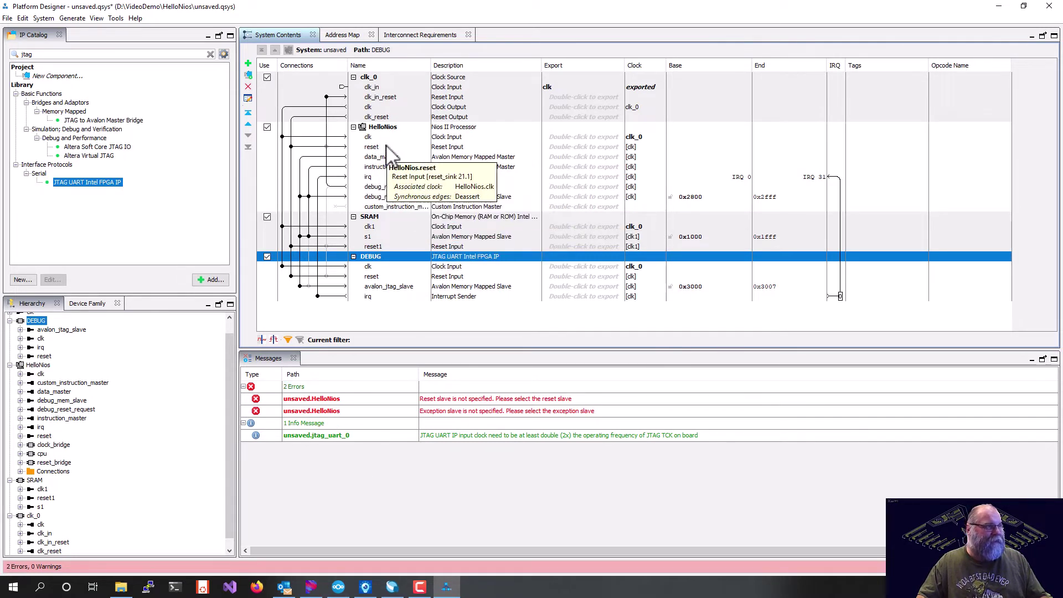
Step: Set HelloNios's reset and exception vector memory to SRAM.s1 in the Vectors tab
double_click(377, 127)
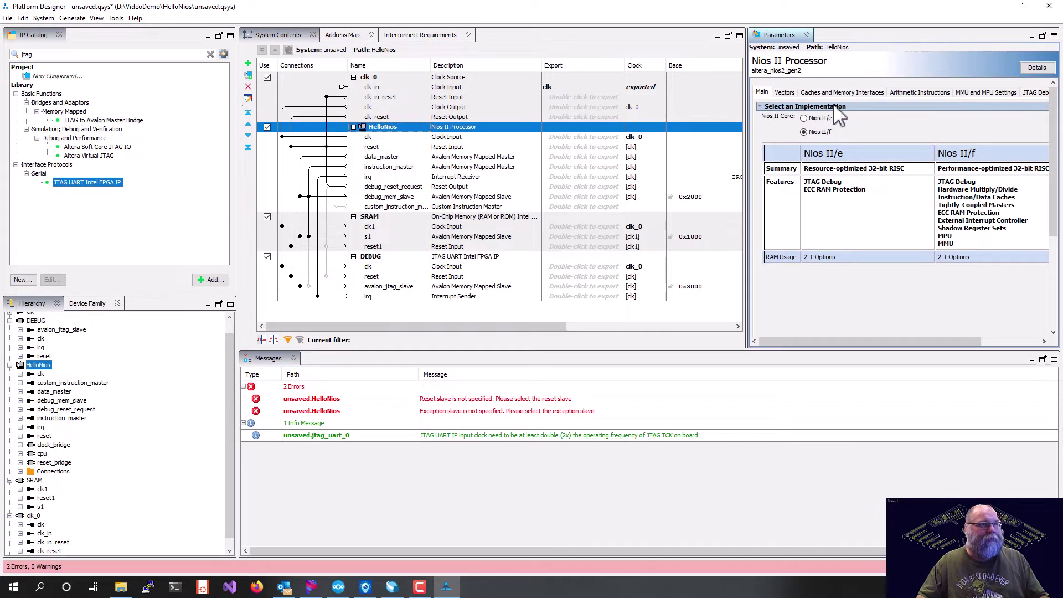
left_click(784, 93)
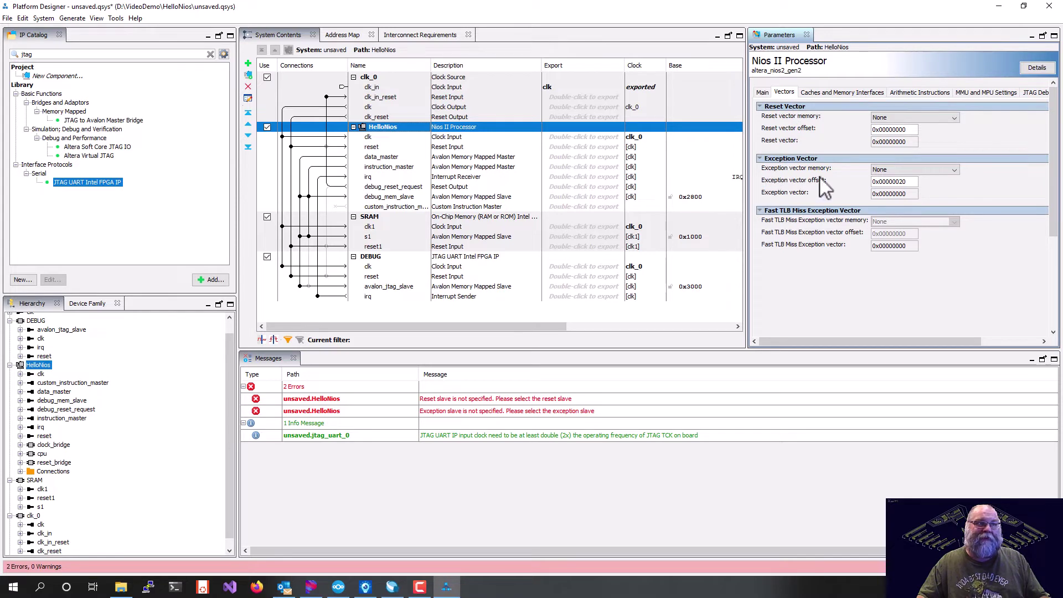
left_click(903, 118)
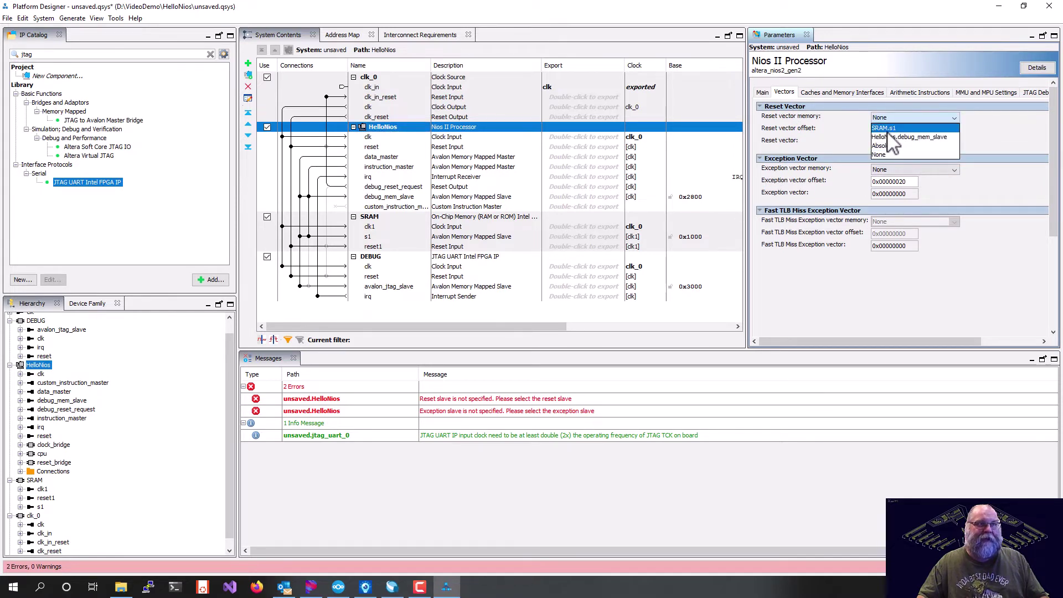
left_click(885, 128)
left_click(886, 170)
left_click(885, 181)
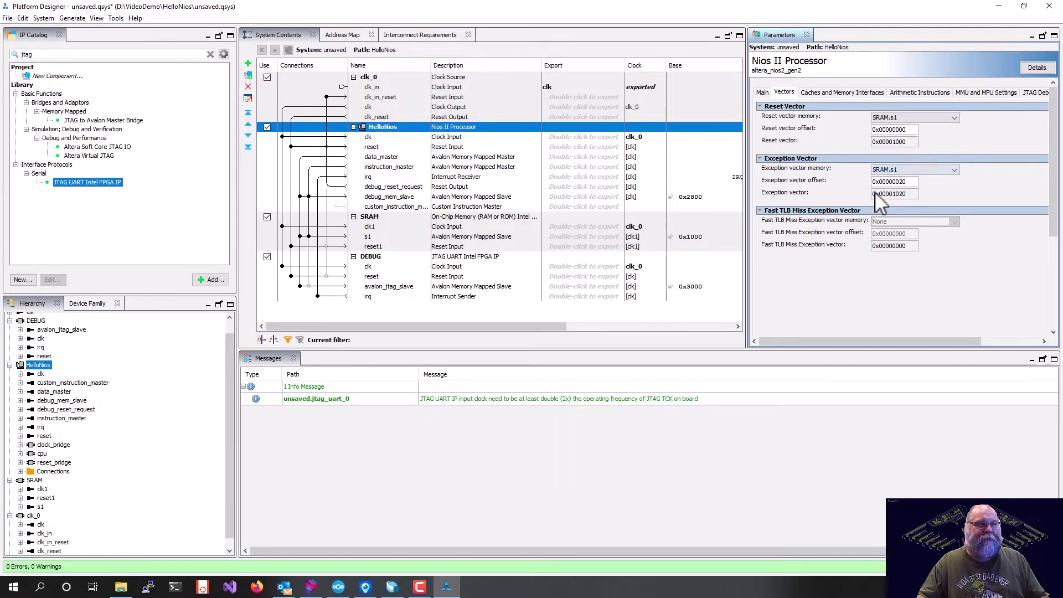
left_click(807, 35)
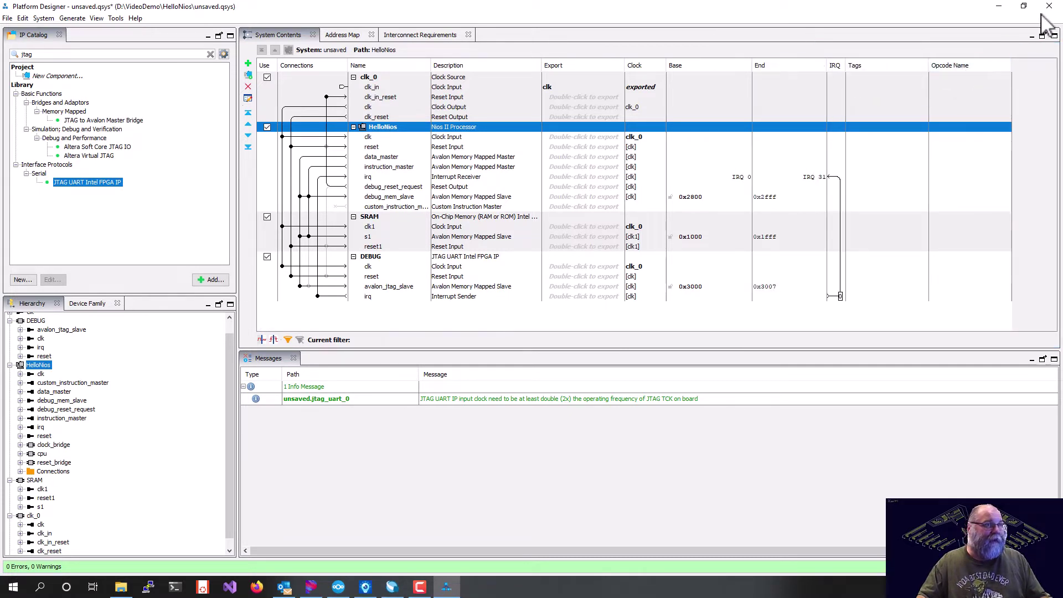
Step: Save the Platform Designer system as HelloNios.qsys in D:/VideoDemo/HelloNios
left_click(1023, 6)
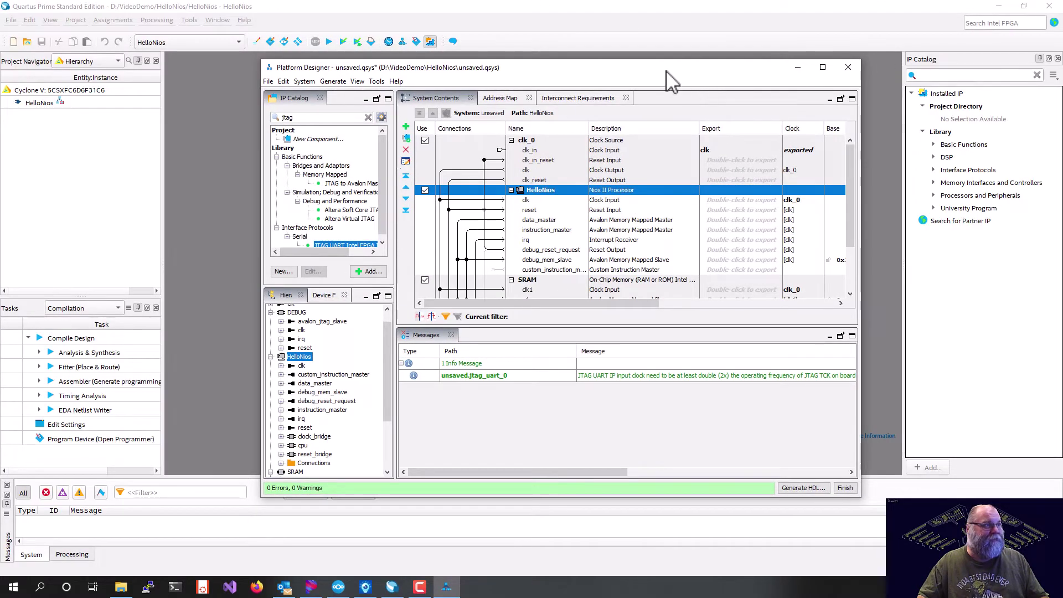
left_click_drag(673, 71, 649, 46)
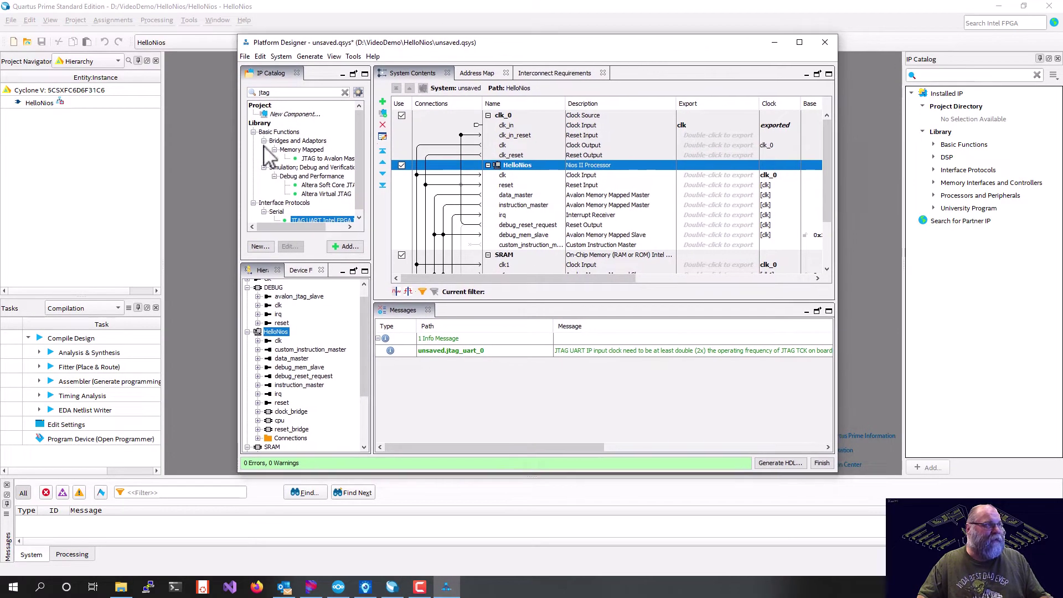
left_click(244, 56)
left_click(281, 113)
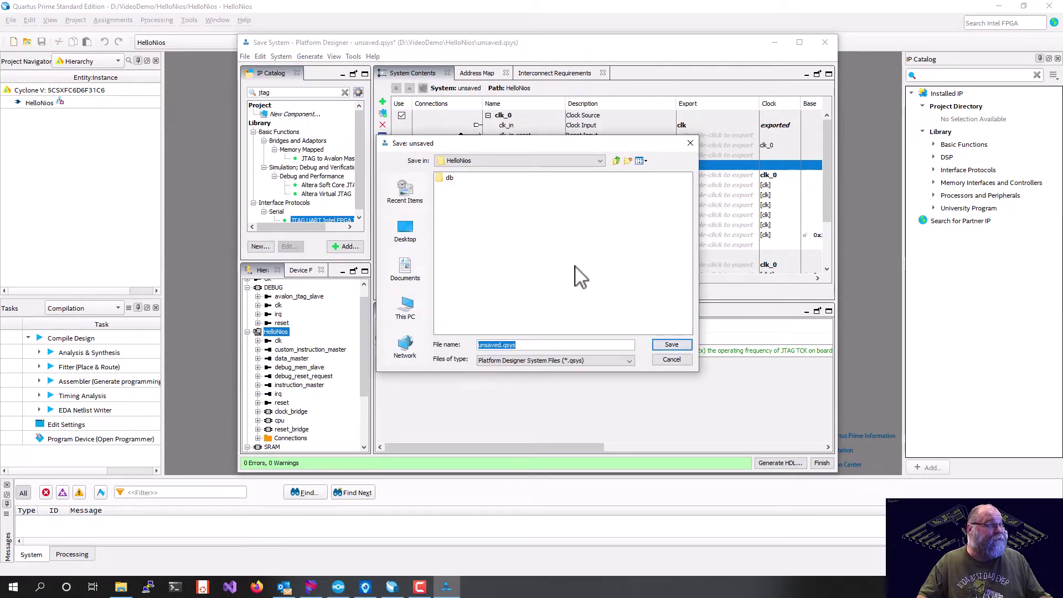
type("HelloNios")
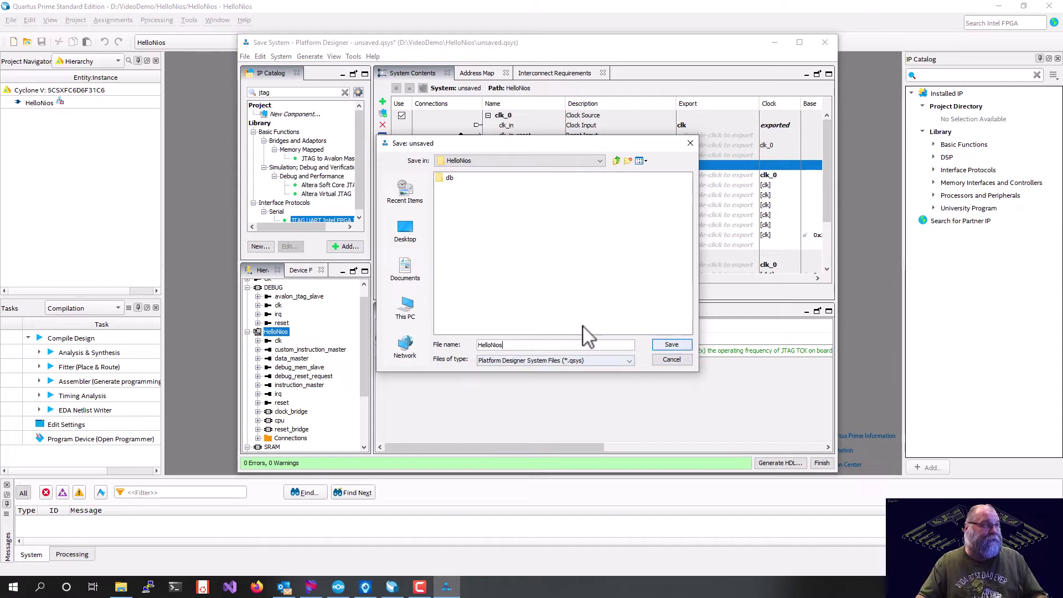
left_click(672, 345)
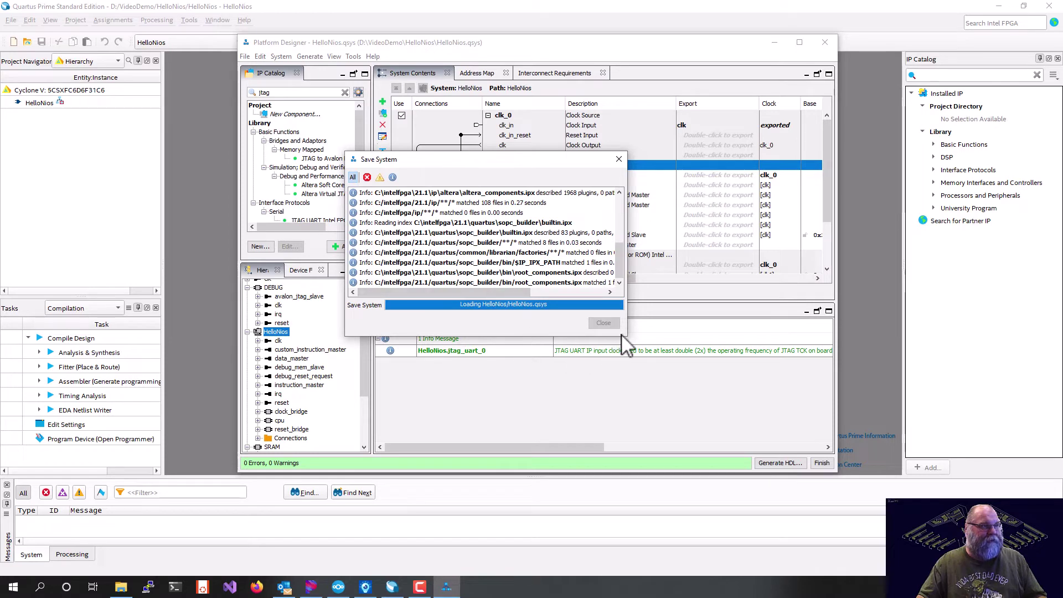
left_click_drag(628, 339, 768, 391)
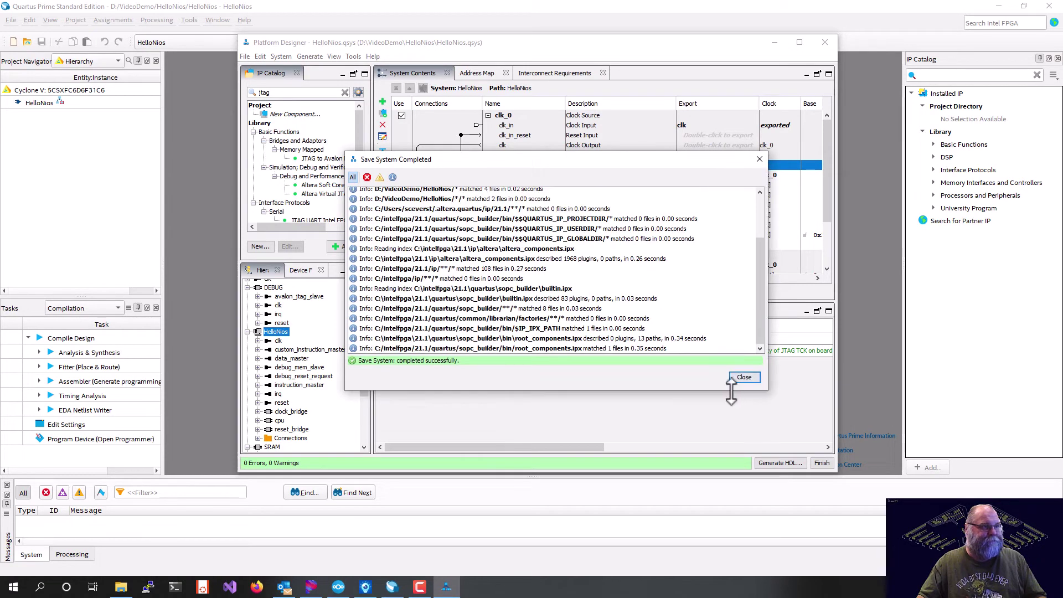
left_click(744, 378)
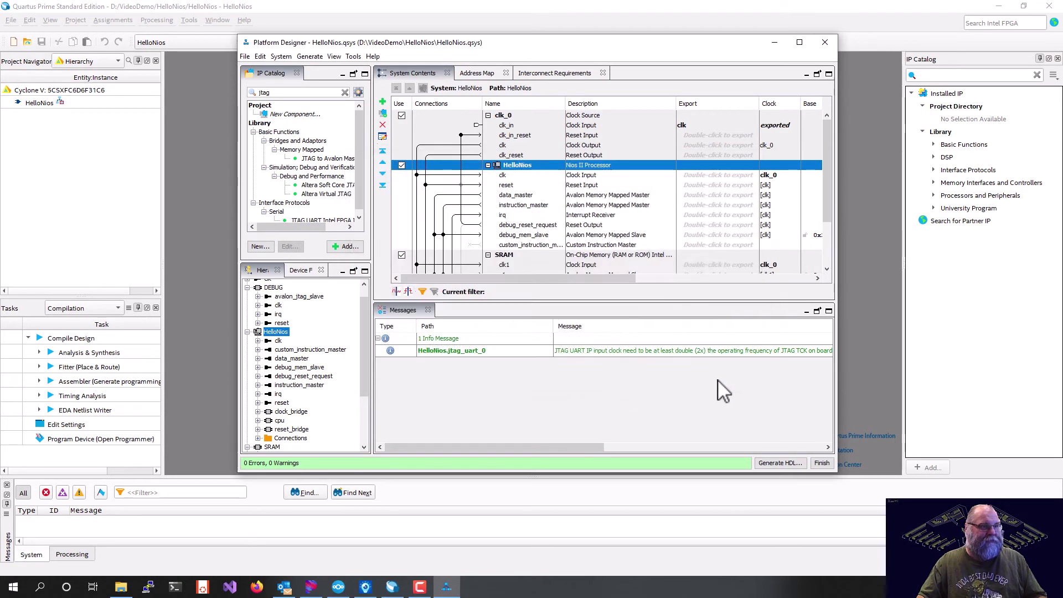
Step: Generate Verilog synthesis files for HelloNios into D:/VideoDemo/HelloNios/HelloNios
left_click(779, 463)
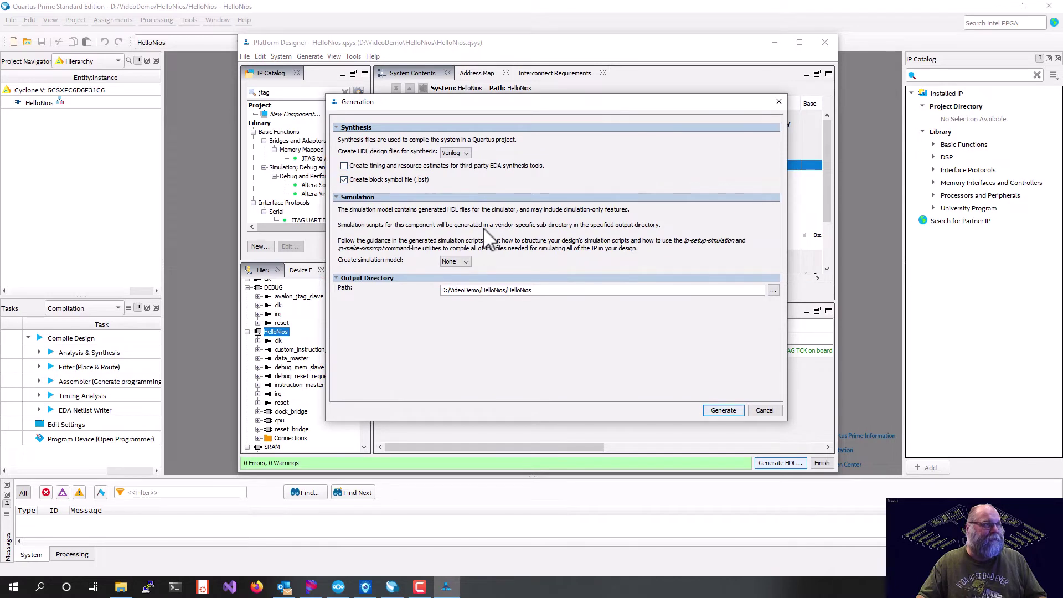
left_click(459, 154)
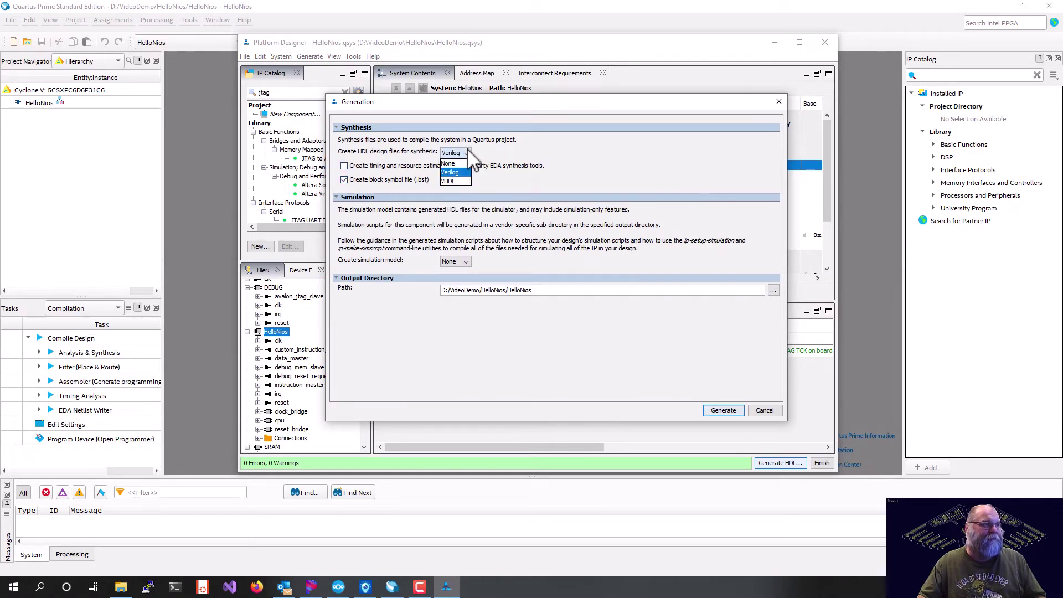
left_click(468, 151)
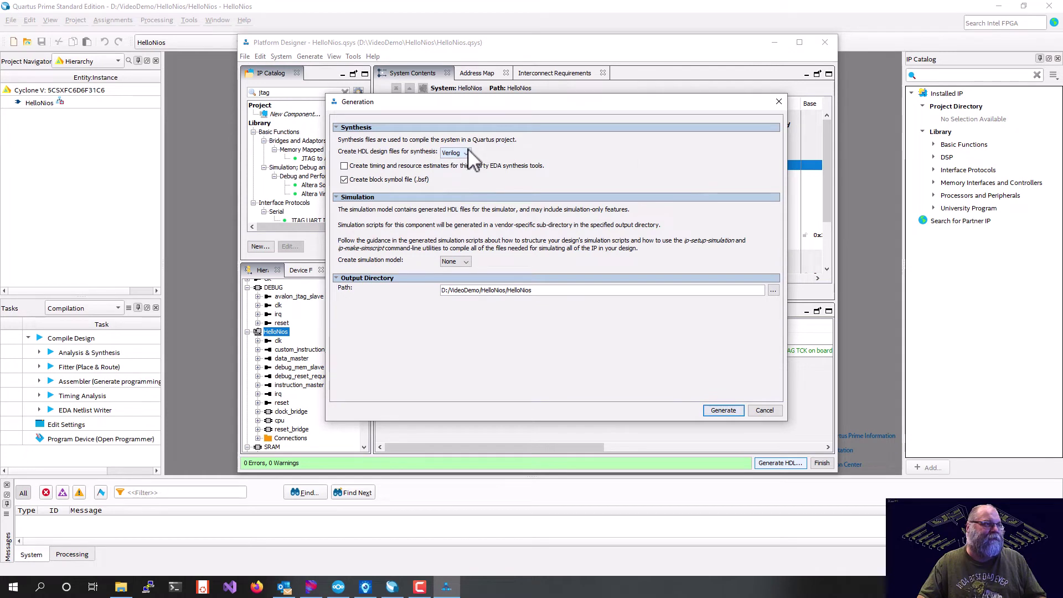
left_click(734, 416)
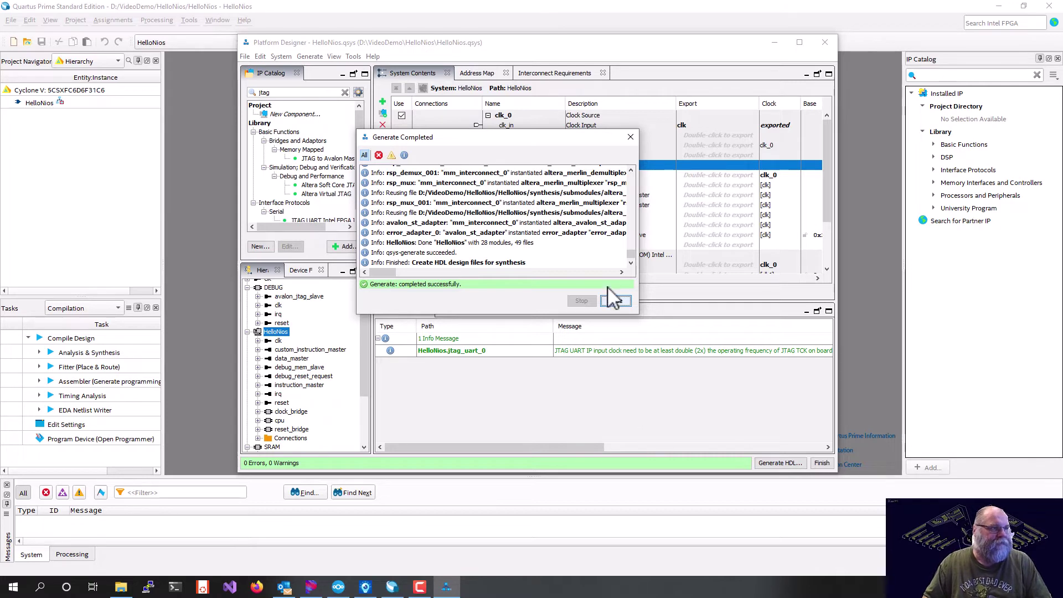
left_click(616, 301)
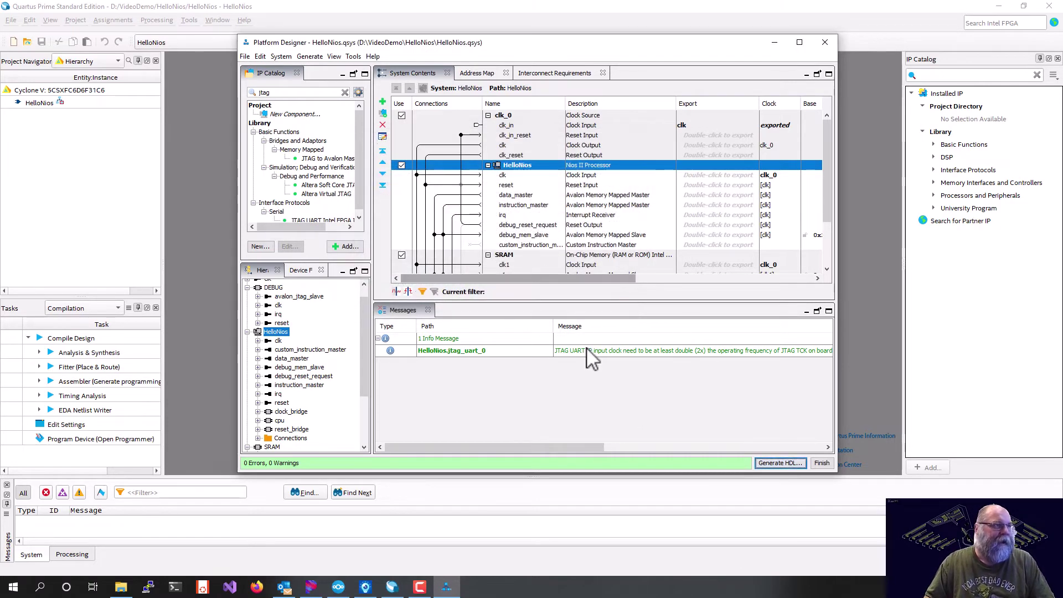
Step: Finish in Platform Designer, acknowledge the IP notice, and show Files in the Project Navigator
left_click(823, 464)
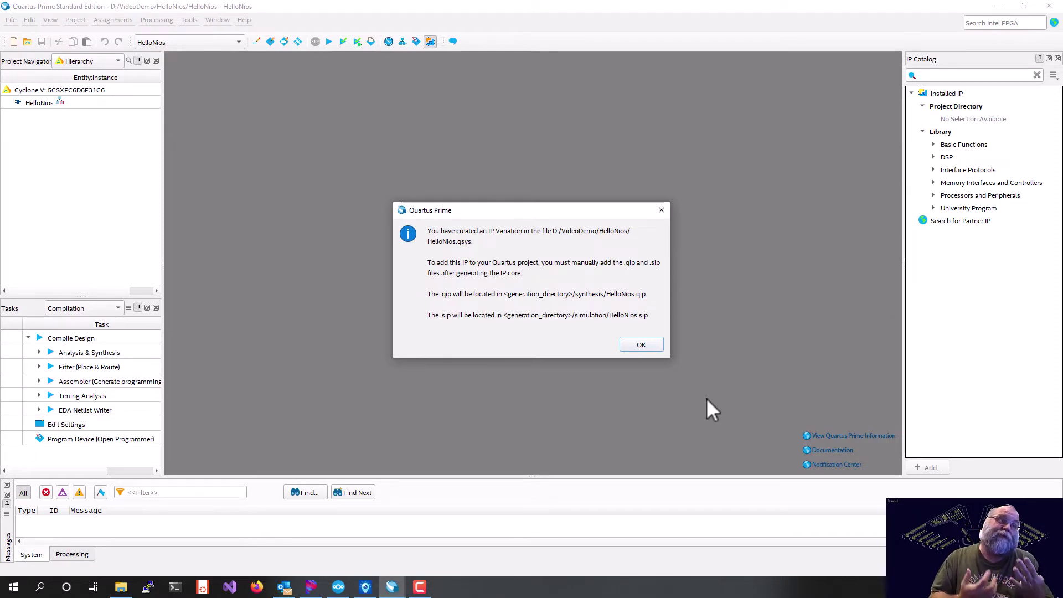
left_click(641, 345)
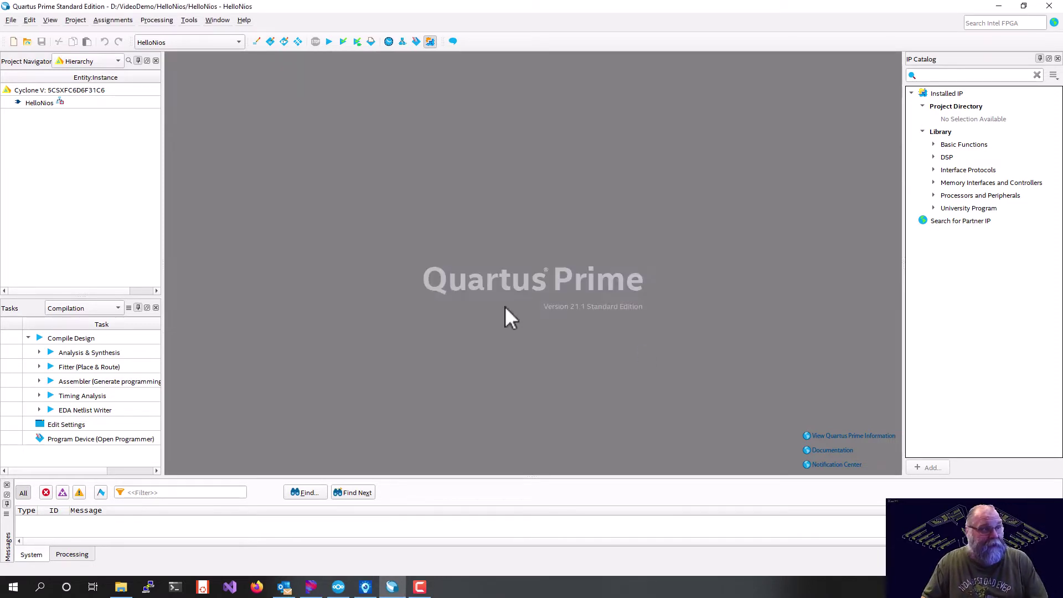
left_click(80, 63)
left_click(77, 77)
Step: Add HelloNios/synthesis/HelloNios.qip to the project through Add/Remove Files
right_click(17, 78)
left_click(61, 87)
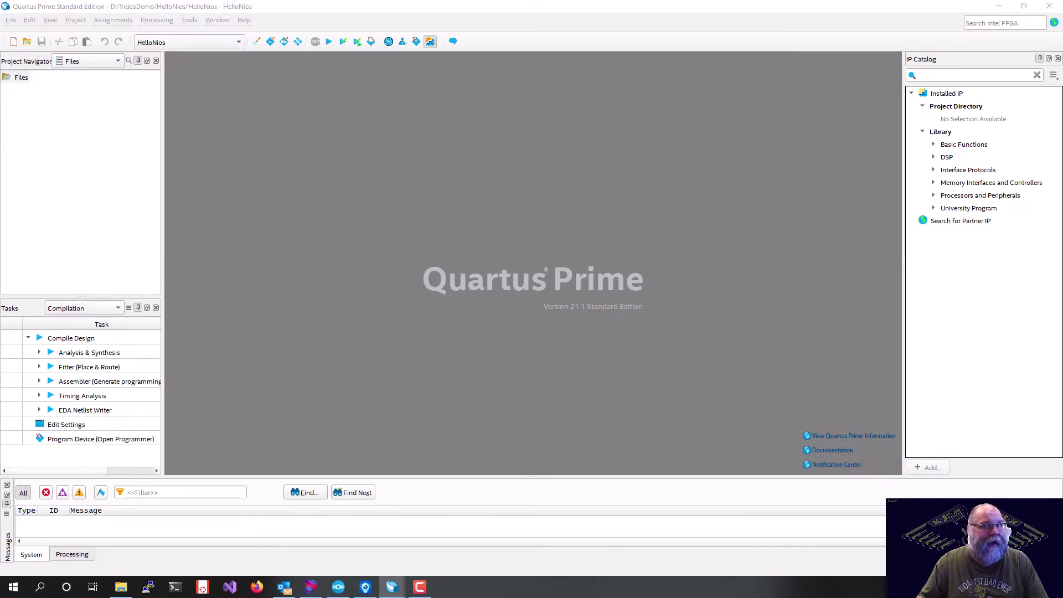
left_click_drag(871, 78, 520, 68)
left_click(760, 146)
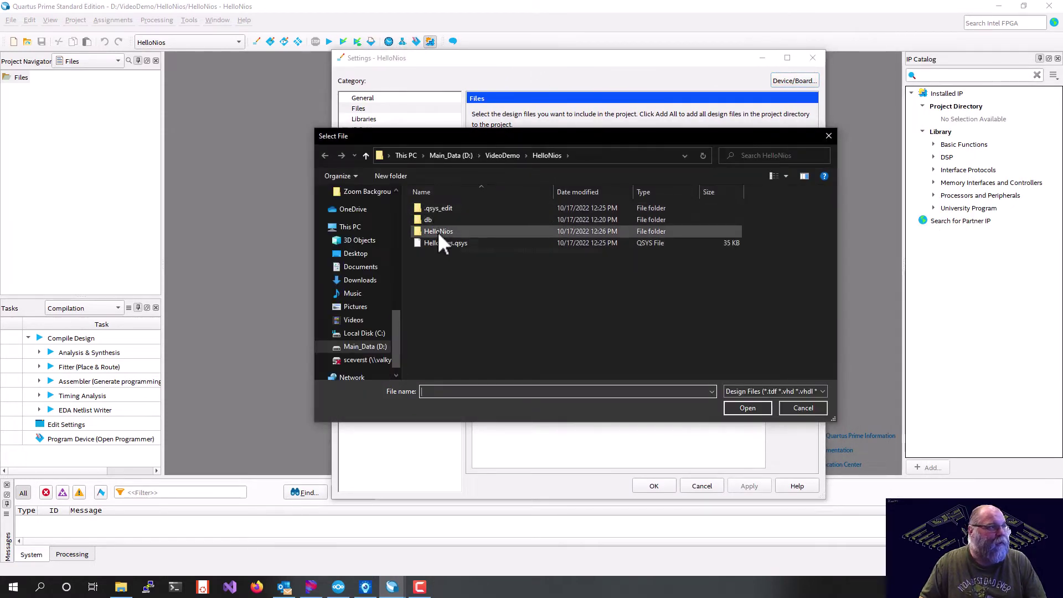
double_click(438, 232)
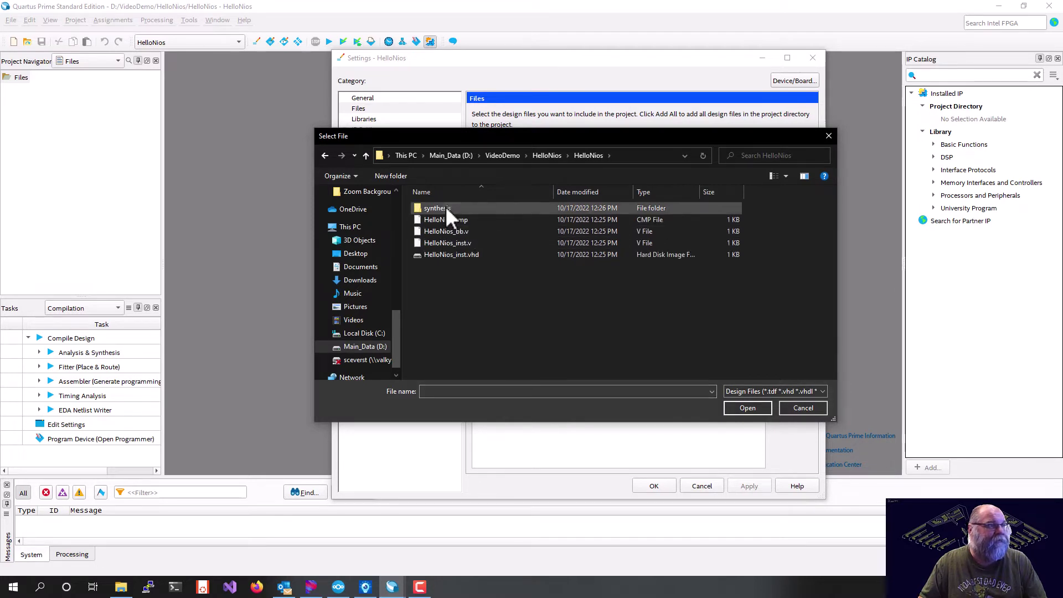
double_click(443, 208)
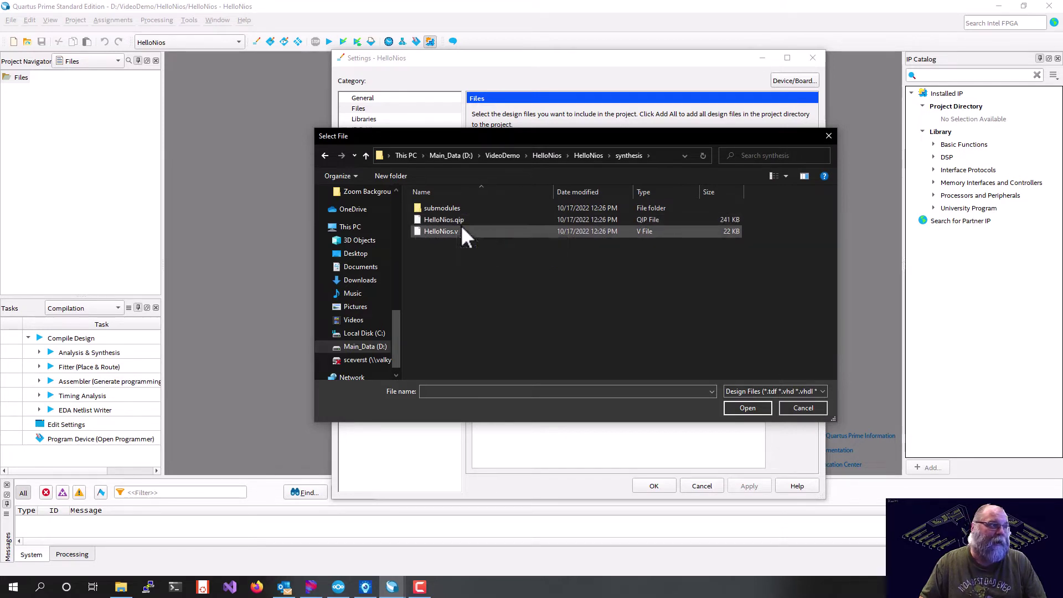
left_click(455, 221)
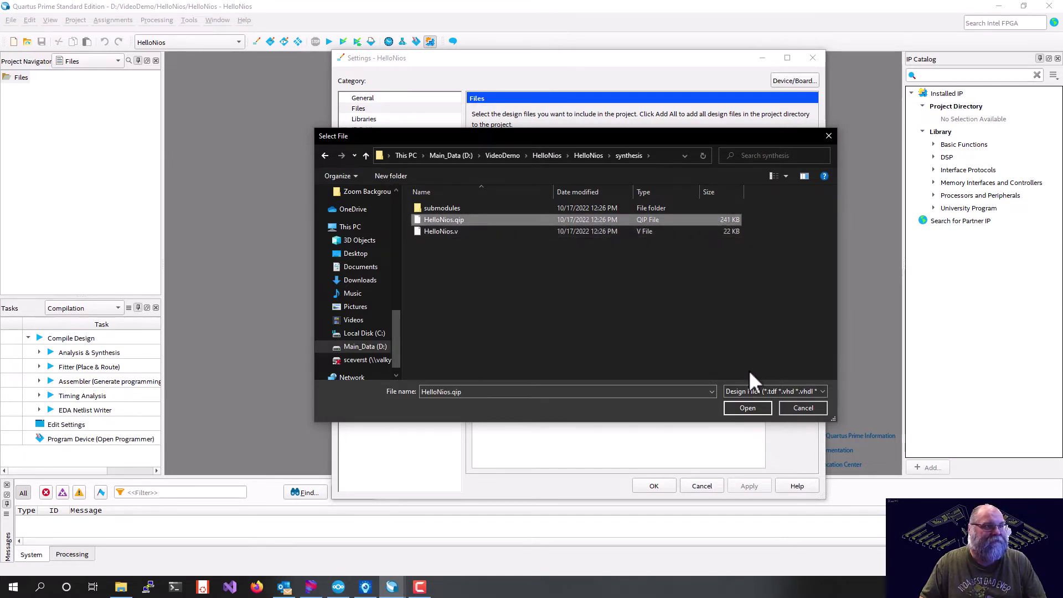
left_click(748, 408)
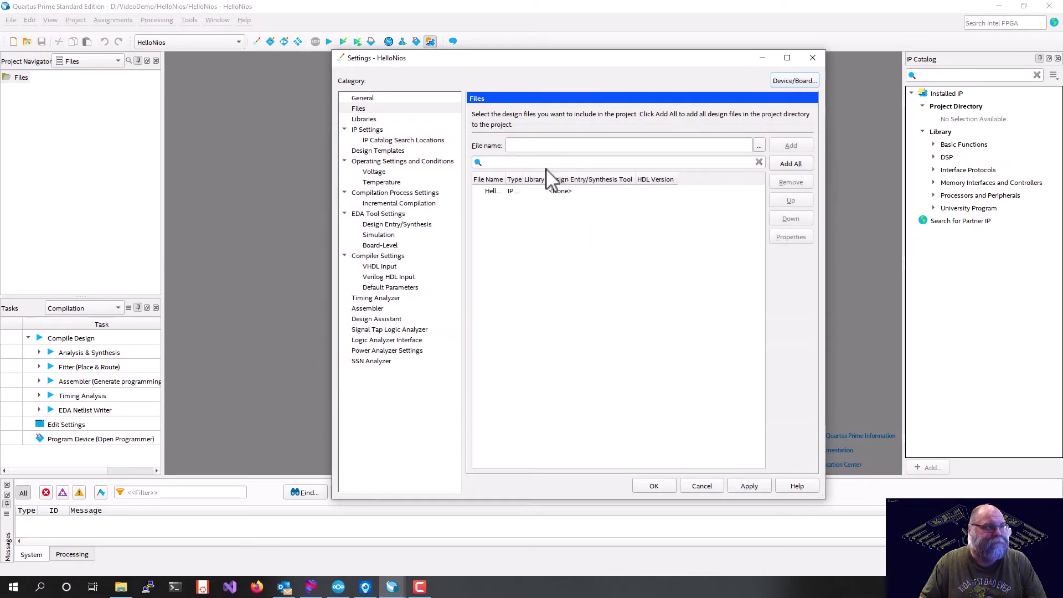
left_click(654, 486)
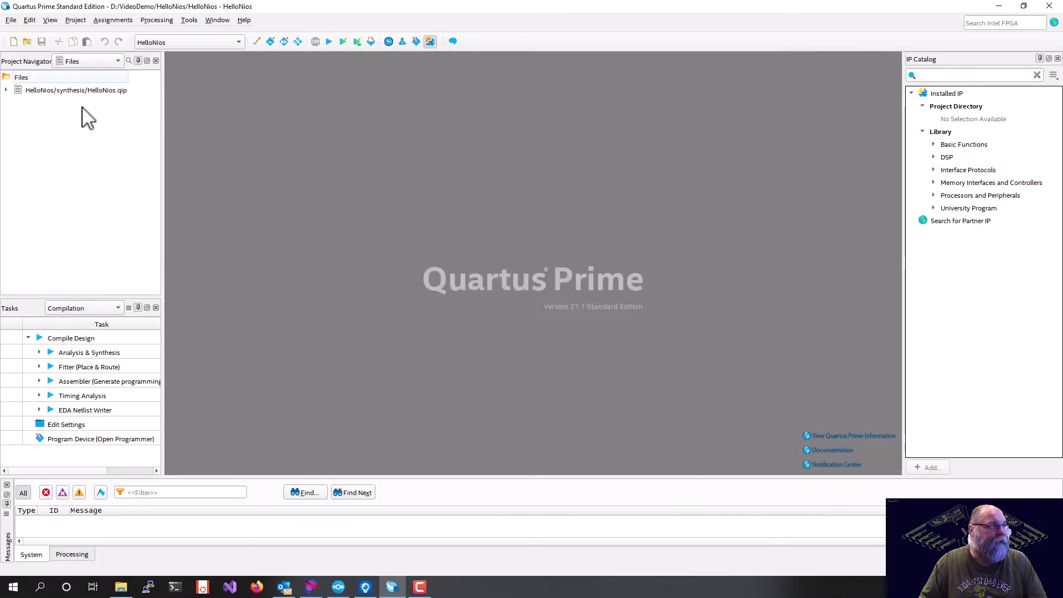
Step: Switch the navigator back to Hierarchy and run Analysis & Elaboration
left_click(85, 60)
left_click(83, 47)
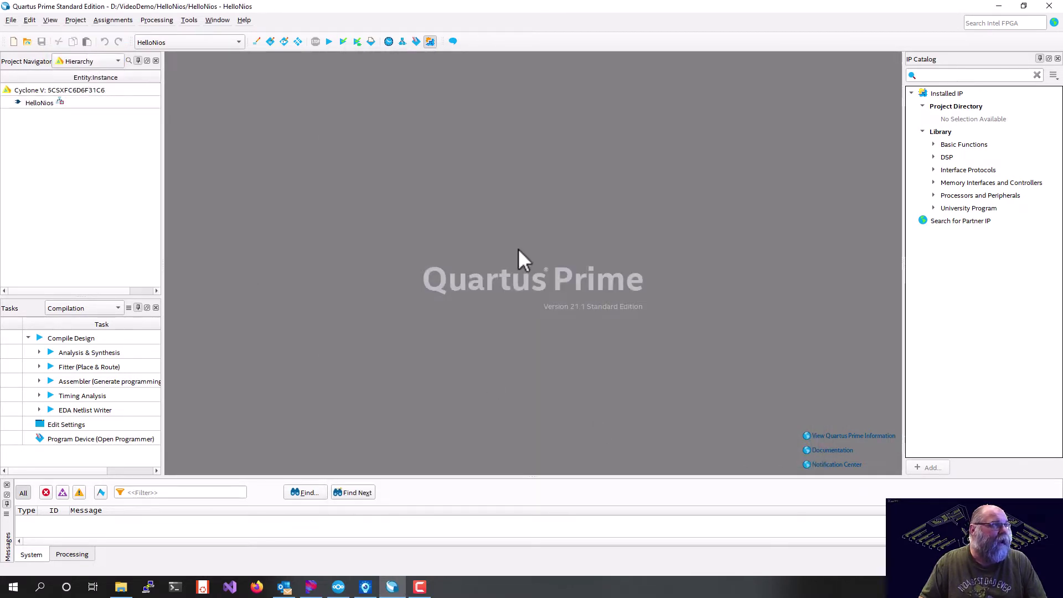
left_click(343, 42)
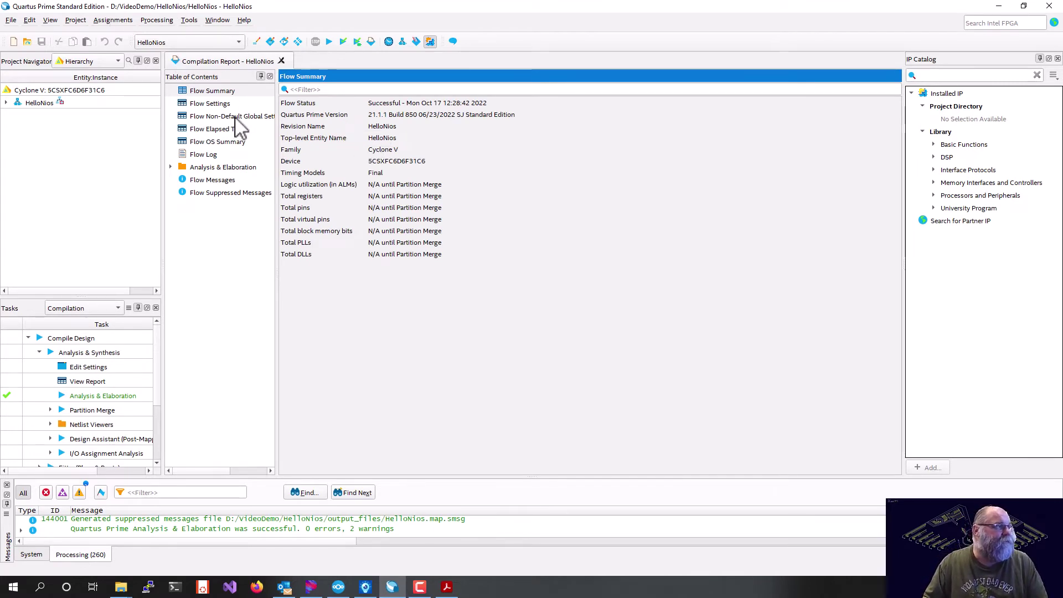
Step: Open the Pin Planner and the DE10-Standard manual's clock table showing CLOCK_50 on PIN_AF14
left_click(101, 20)
left_click(110, 76)
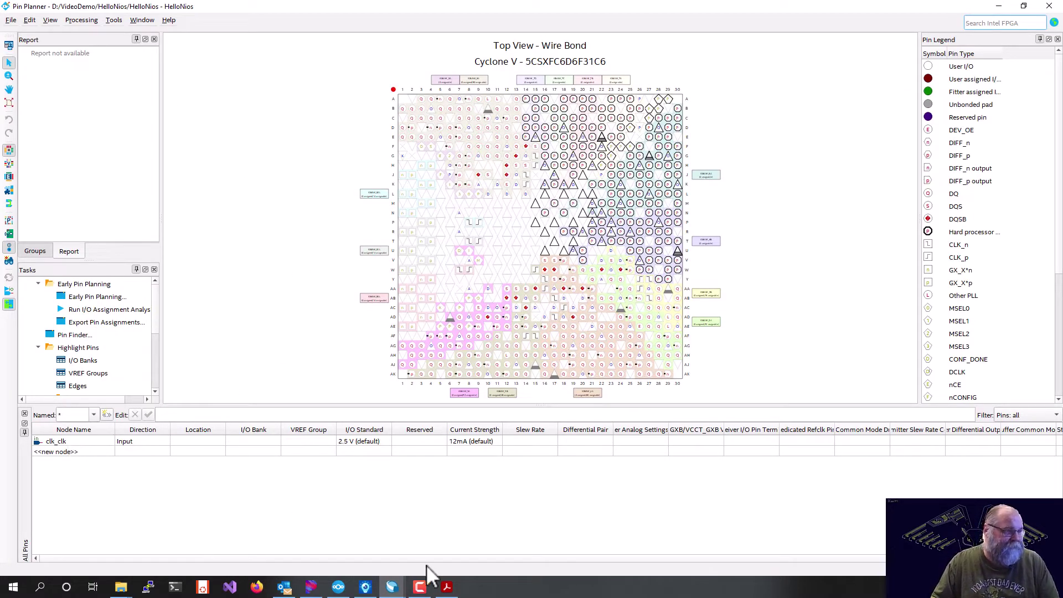
left_click(447, 586)
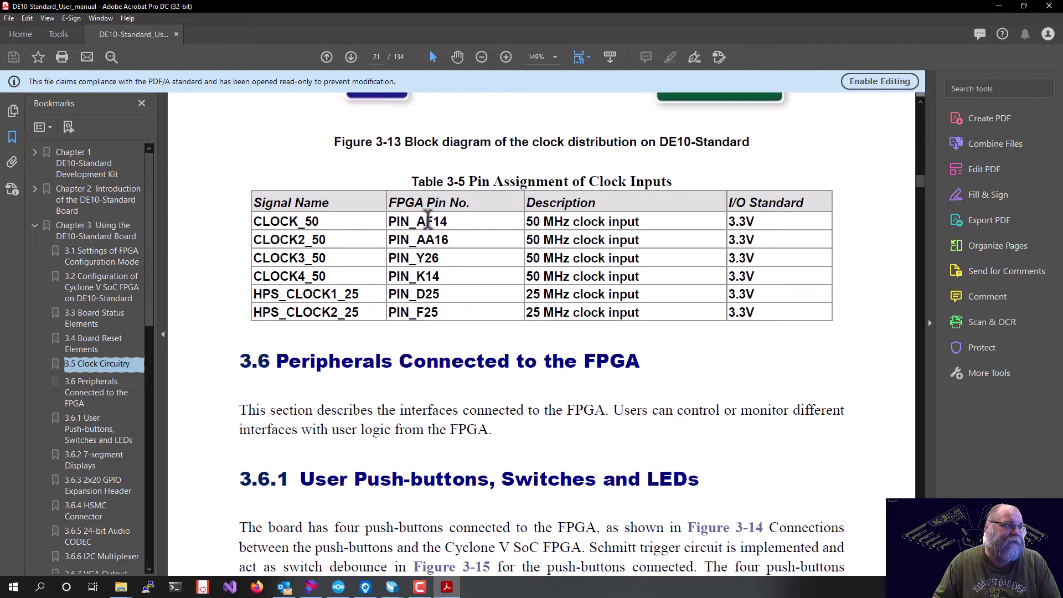
Step: Assign clk_clk to location PIN_AF14 in the Pin Planner
left_click(998, 6)
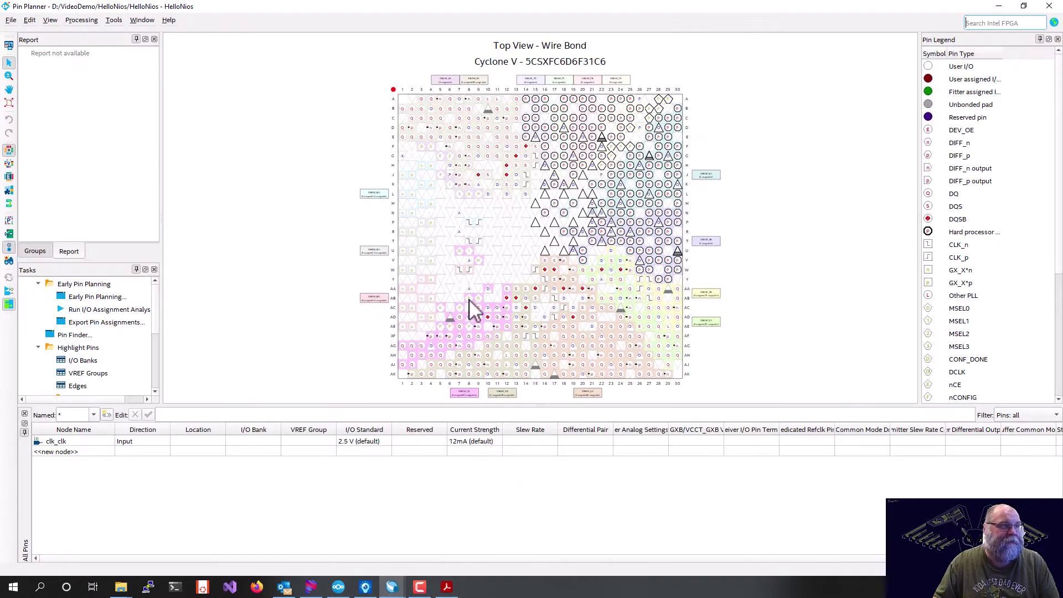
left_click(194, 442)
left_click(193, 442)
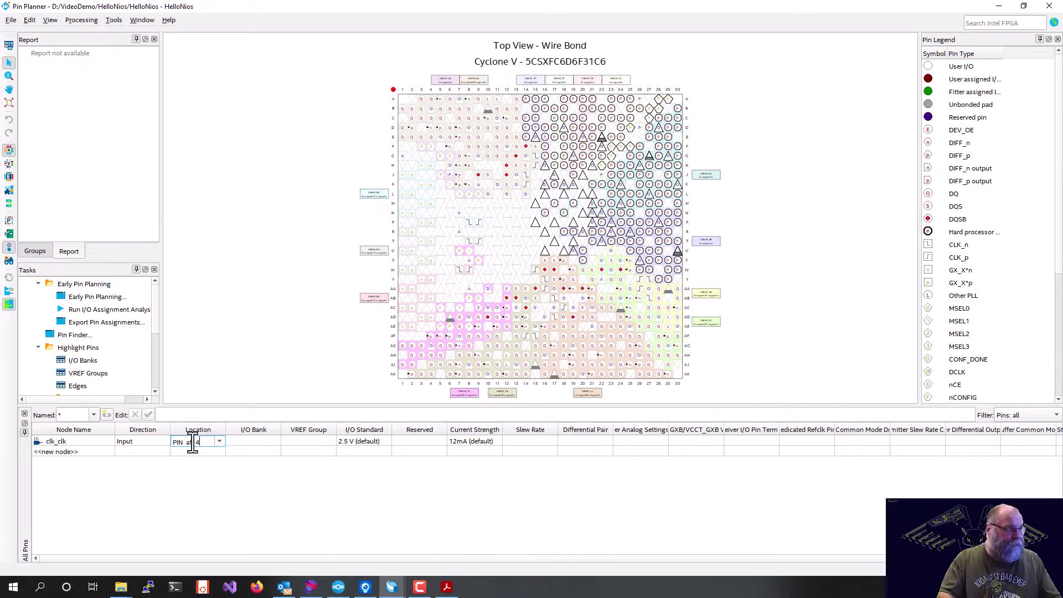
type("af14")
key("Return")
key("Right")
key("Right")
key("Right")
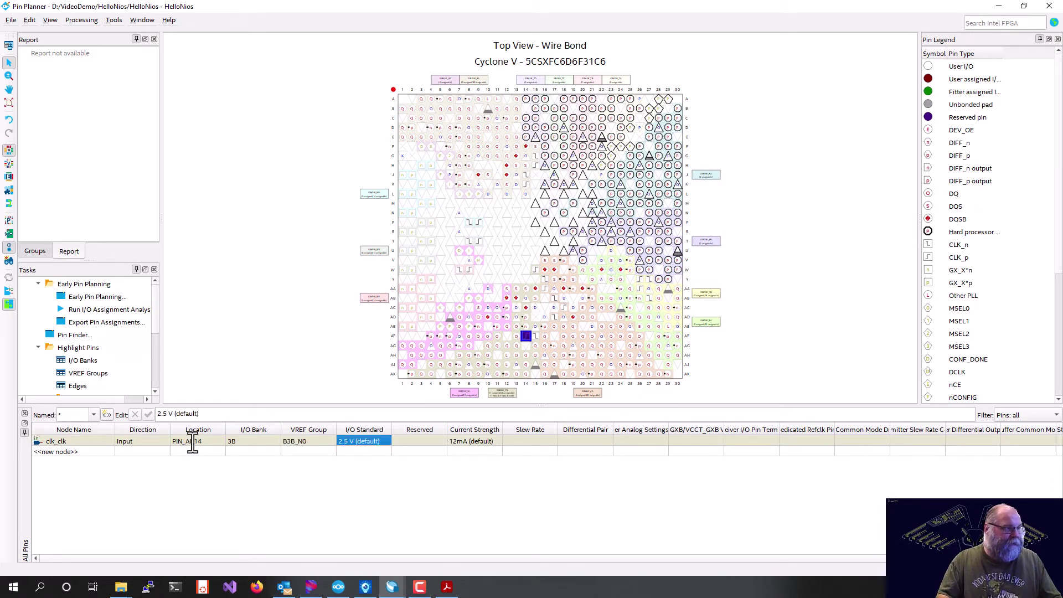
Step: Set clk_clk's I/O standard to 3.3-V LVTTL
left_click(446, 587)
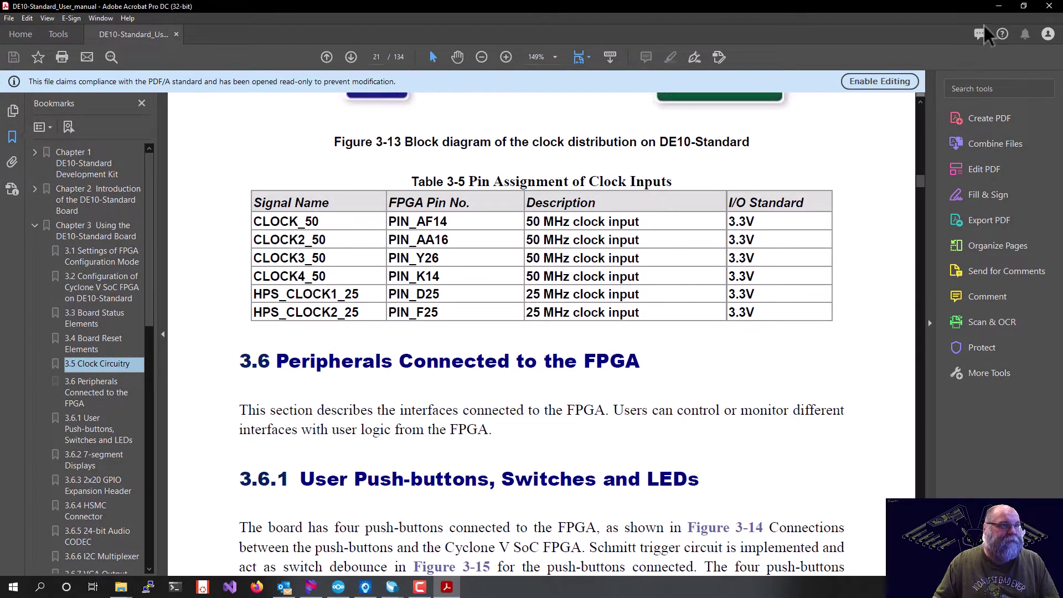
left_click(392, 587)
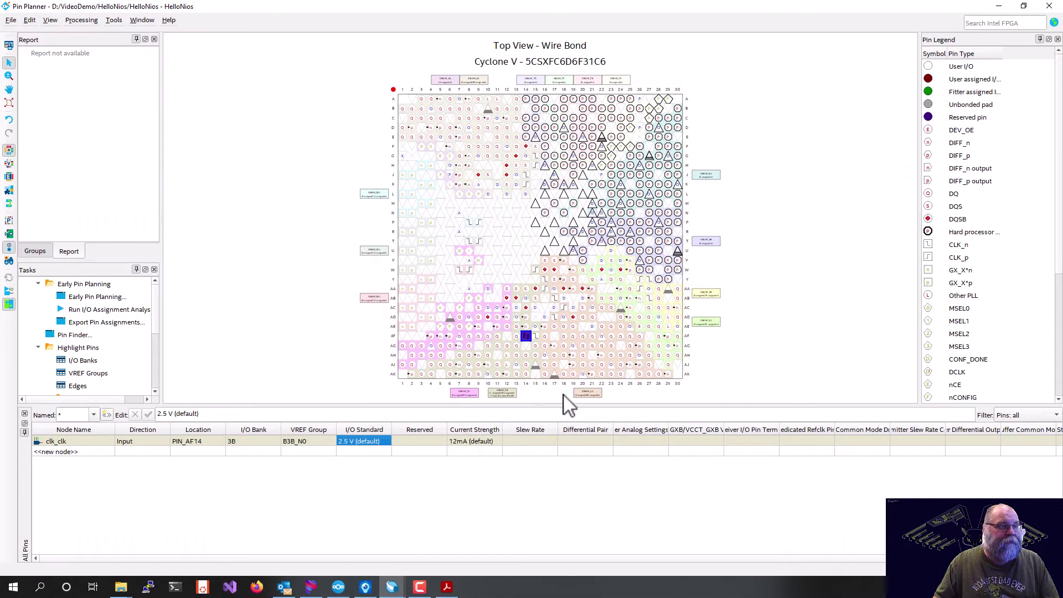
left_click(387, 441)
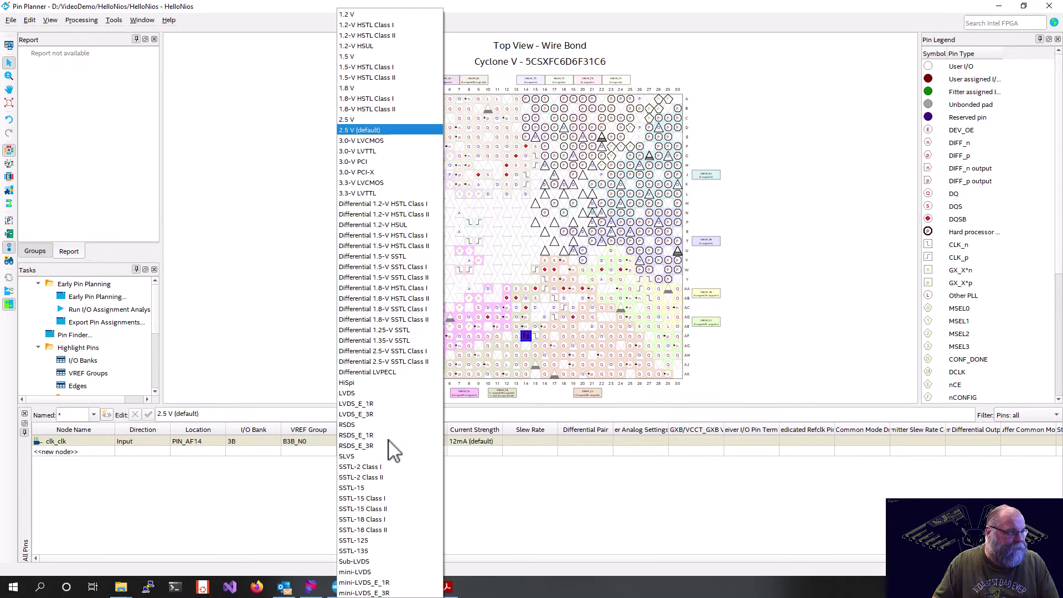
left_click(349, 194)
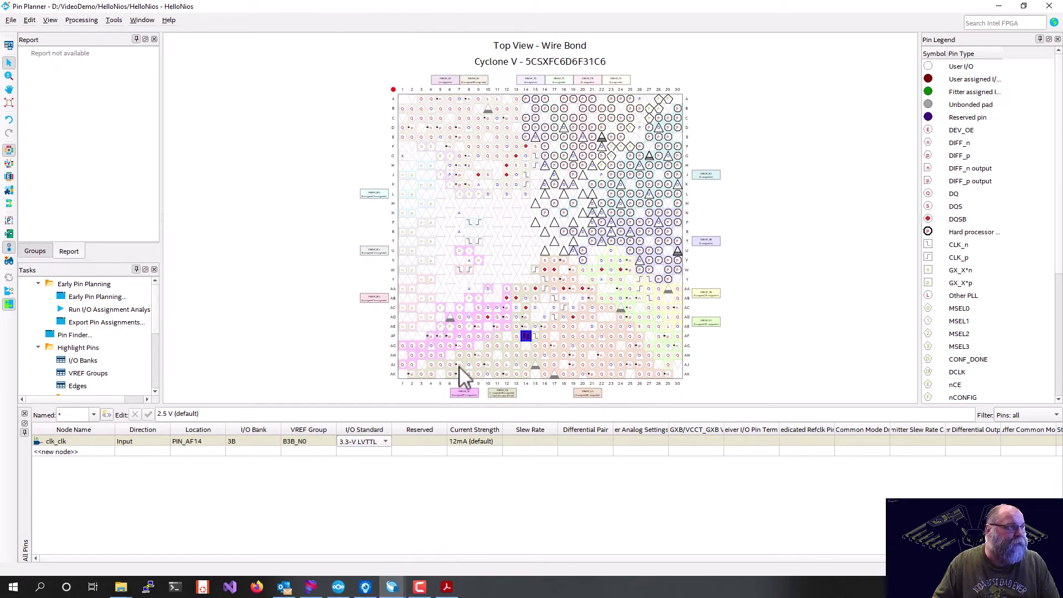
left_click(331, 493)
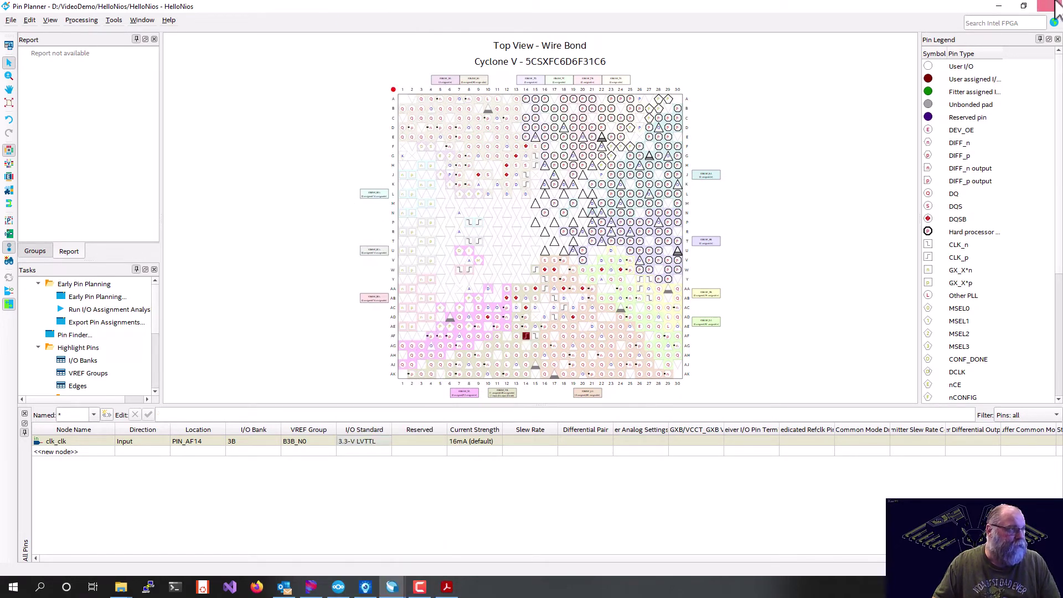
Step: Close Pin Planner, start full compilation, and launch Nios II Software Build Tools for Eclipse
left_click(1050, 6)
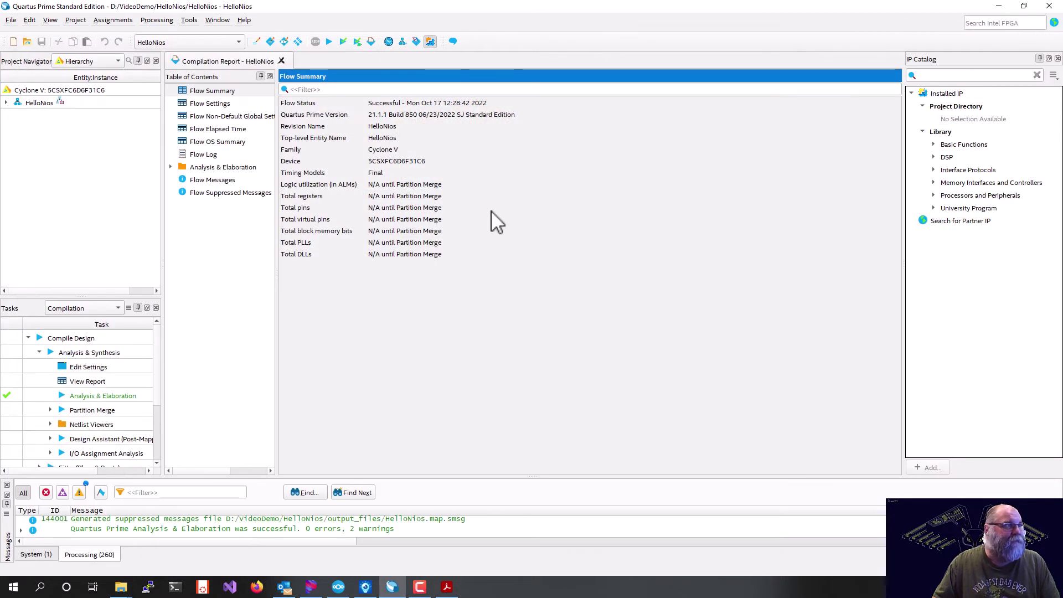
left_click(330, 42)
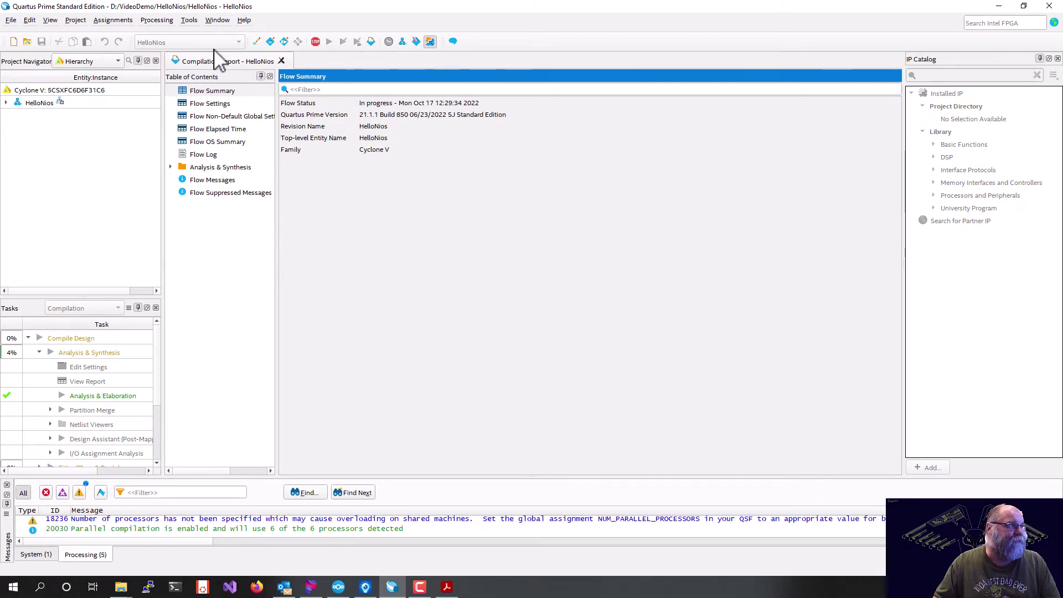
left_click(189, 20)
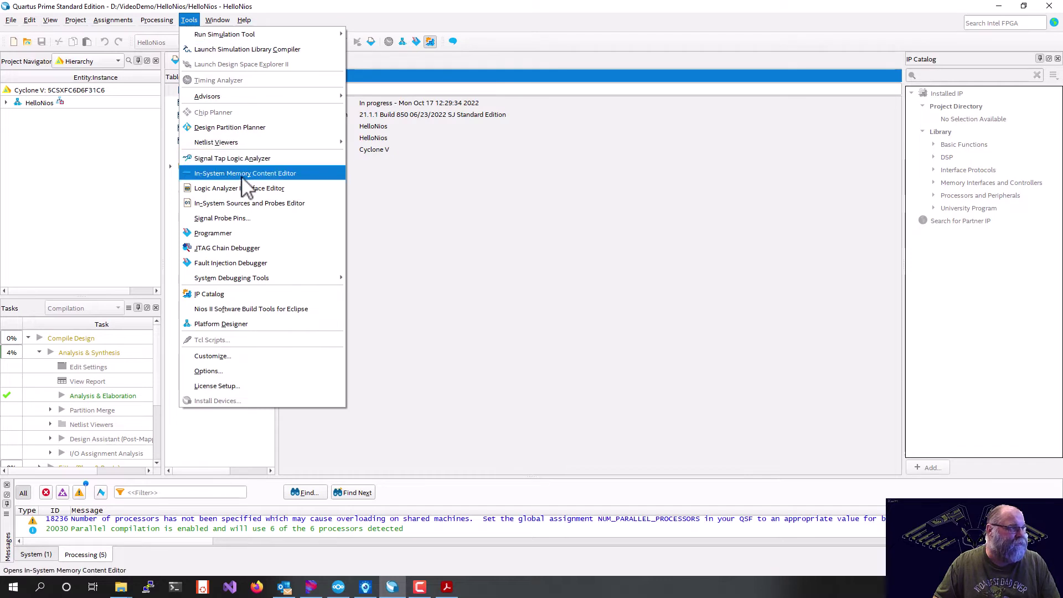
left_click(259, 309)
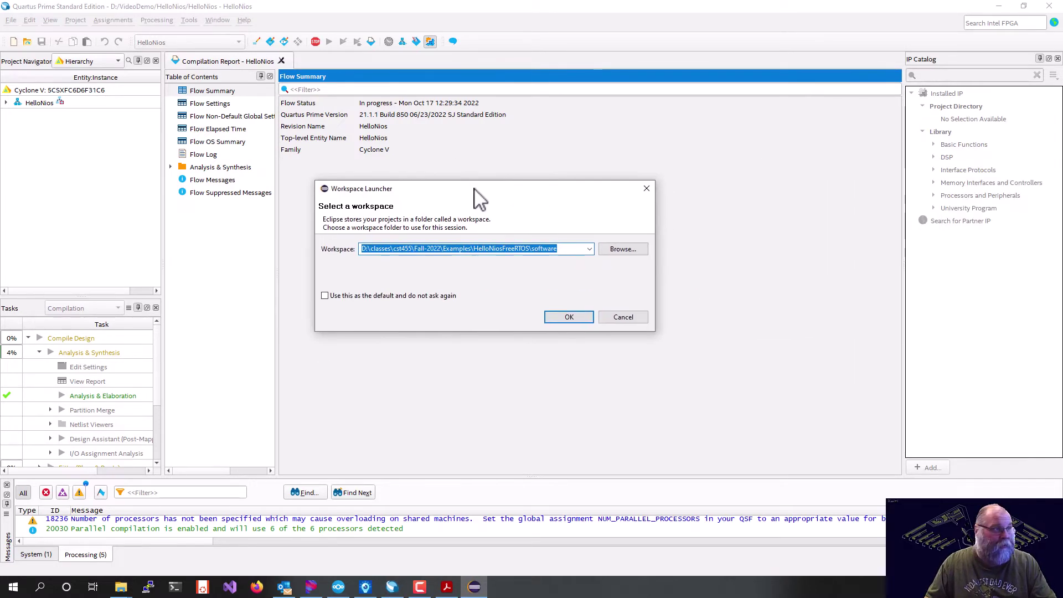
Step: Browse to and select the D:\VideoDemo\HelloNios folder for the workspace
left_click(617, 252)
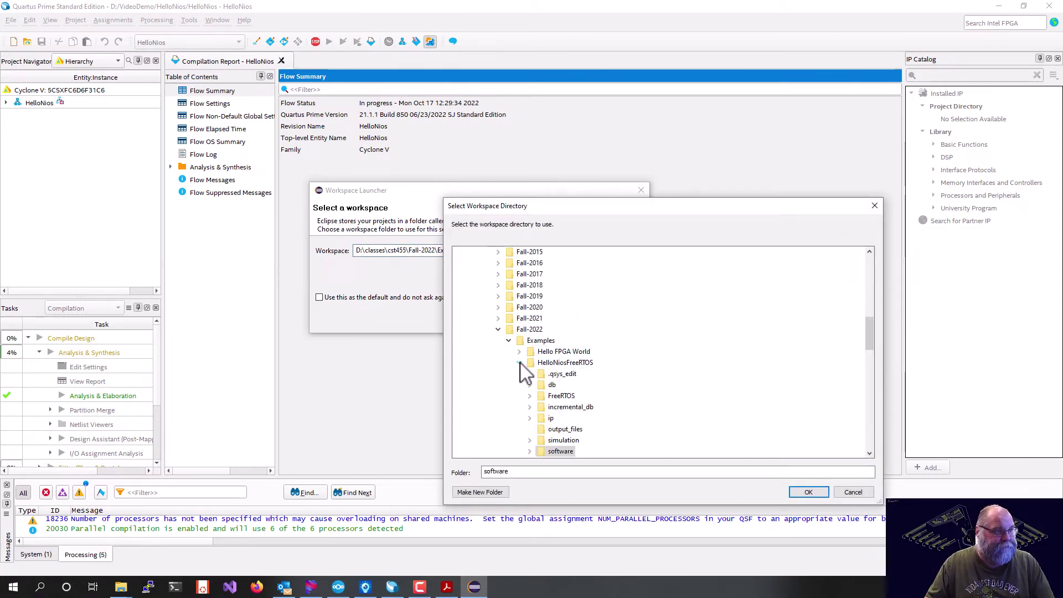
left_click(499, 329)
scroll(520, 338, "up", 12)
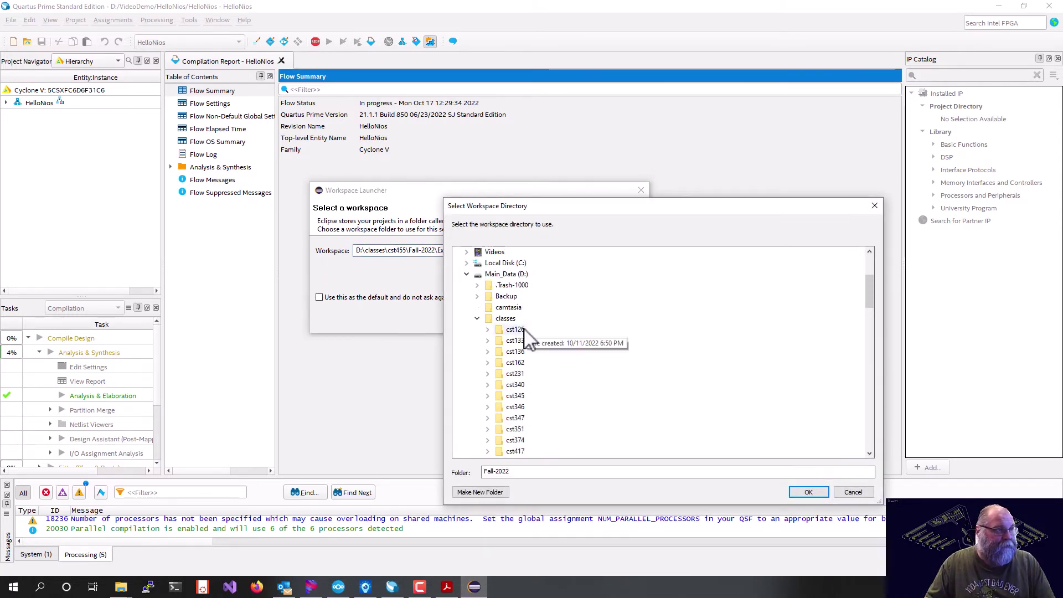
left_click(498, 403)
scroll(628, 351, "down", 12)
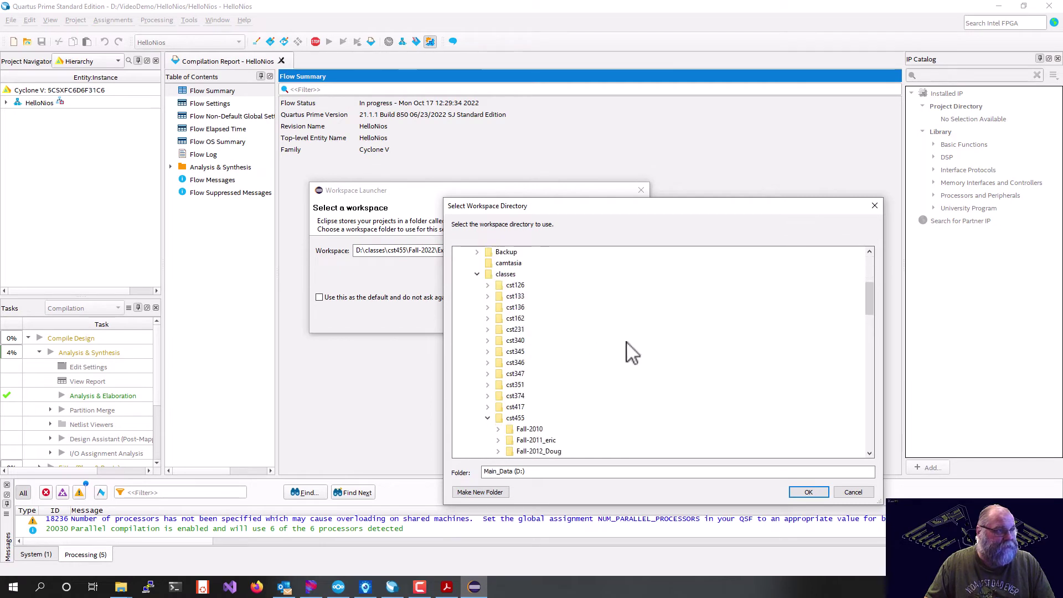
scroll(559, 346, "up", 9)
scroll(560, 346, "up", 1)
left_click(477, 374)
scroll(573, 366, "down", 3)
scroll(573, 365, "down", 2)
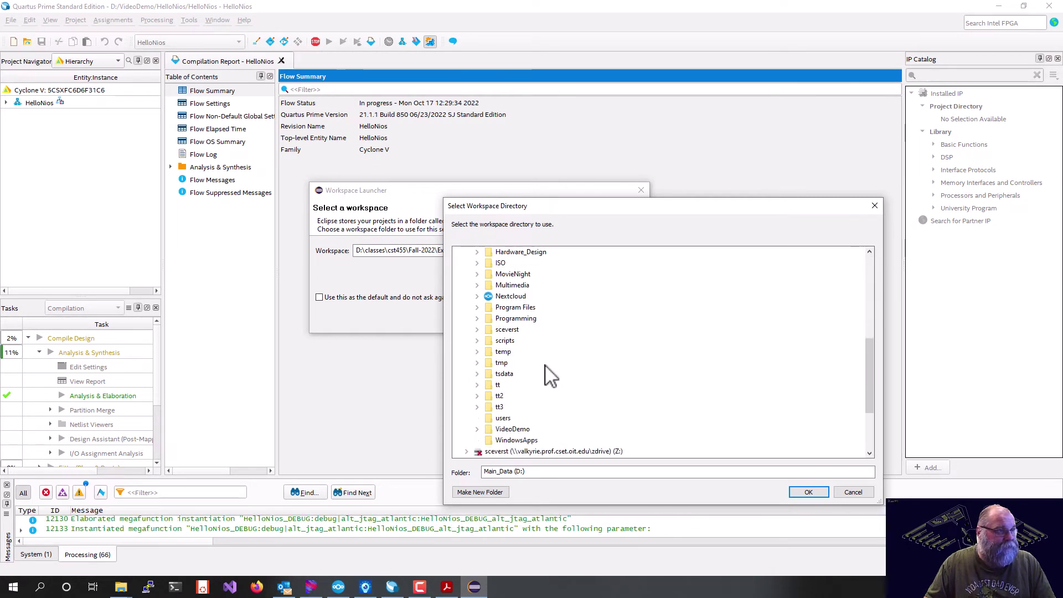
left_click(477, 429)
scroll(591, 379, "down", 2)
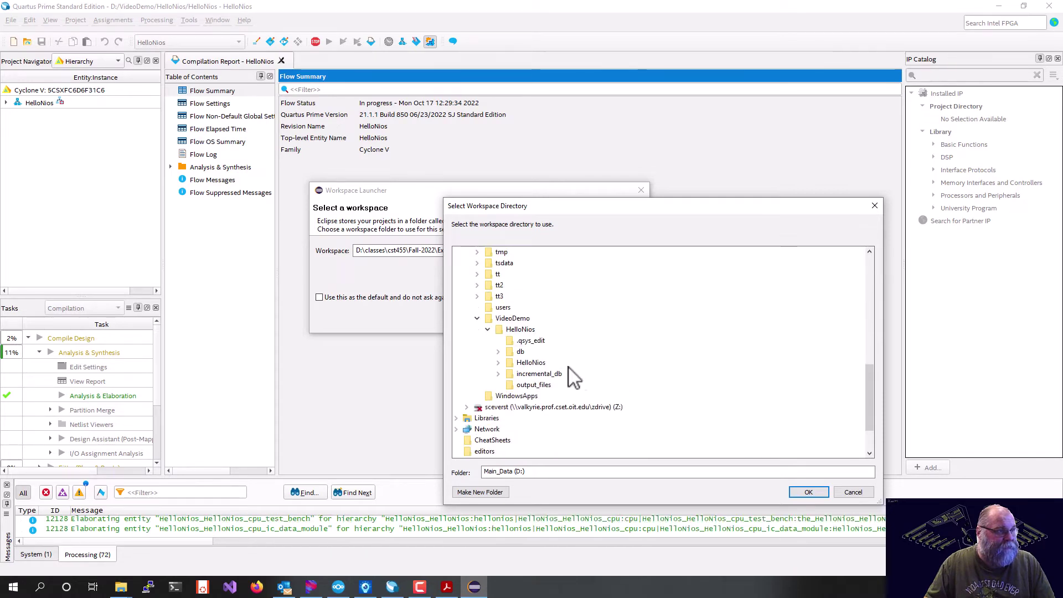
left_click(520, 330)
Step: Create a new software folder there as the workspace and launch Eclipse
left_click(481, 492)
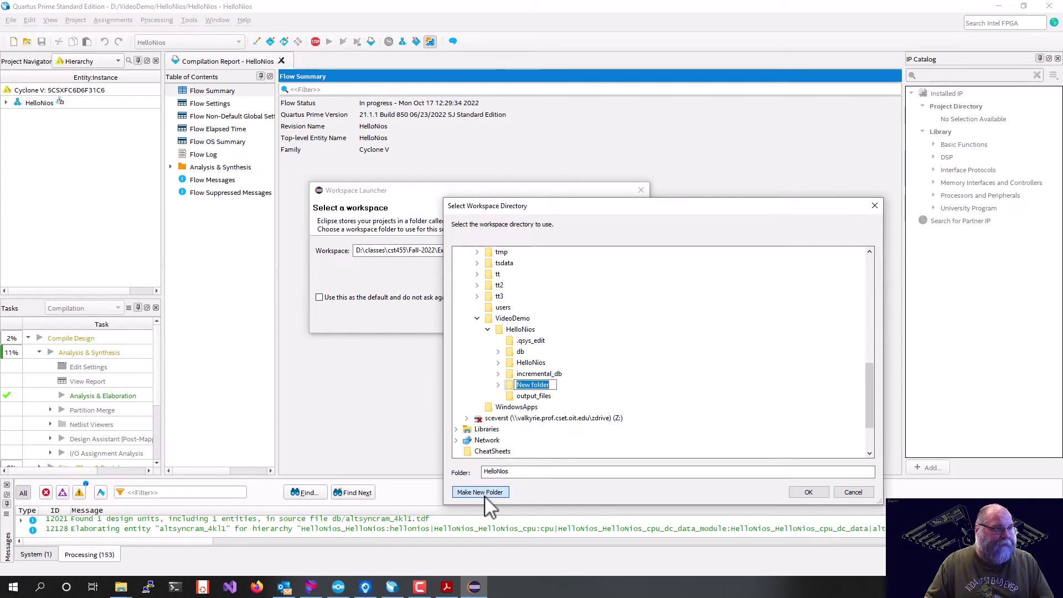
key("Return")
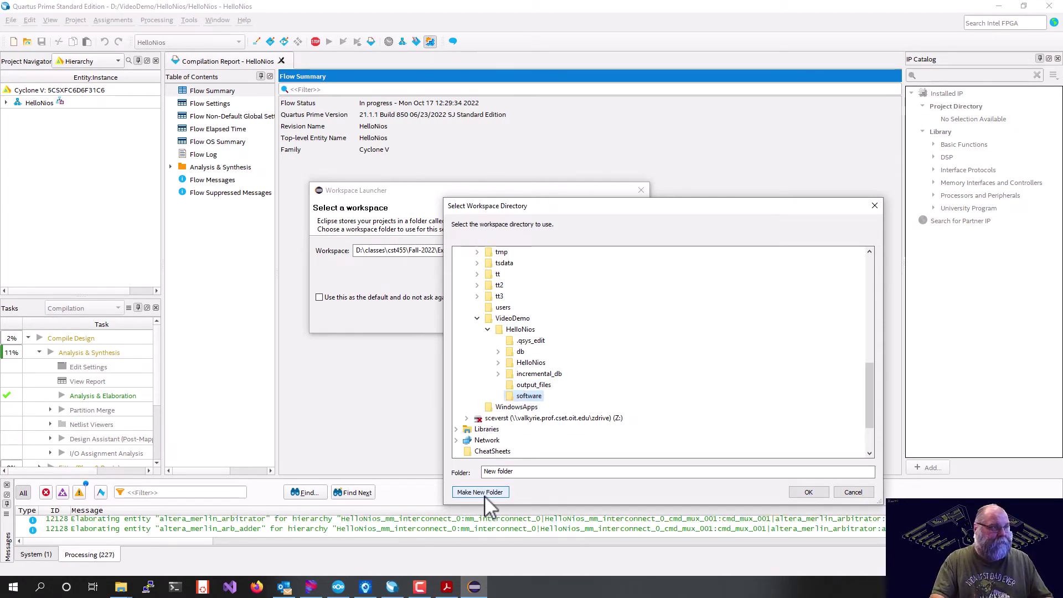
key("Return")
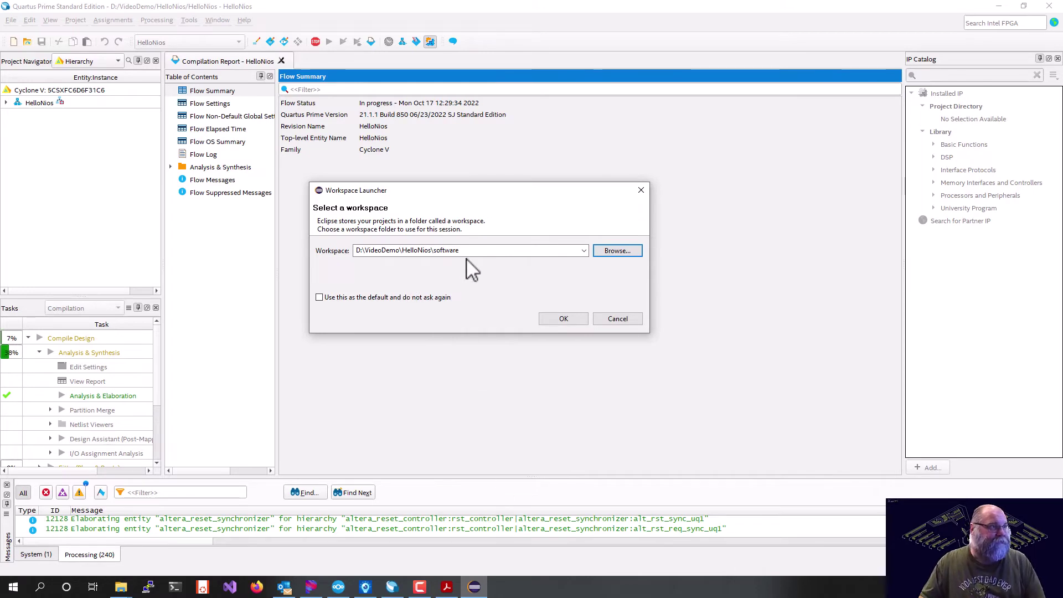
left_click(561, 319)
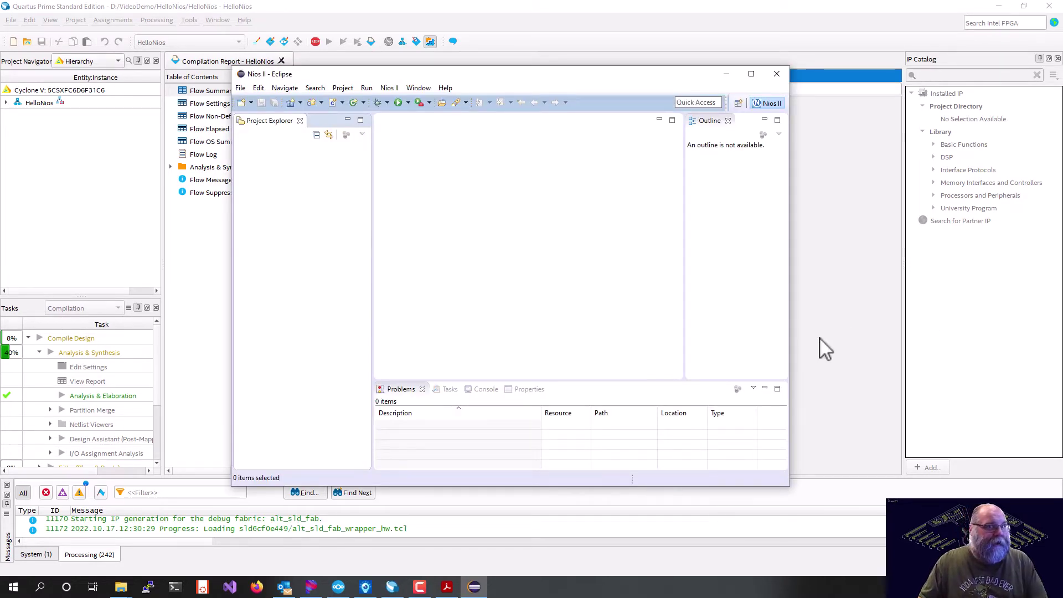
Step: Maximize Eclipse and start a new Nios II Application and BSP from Template
left_click(751, 74)
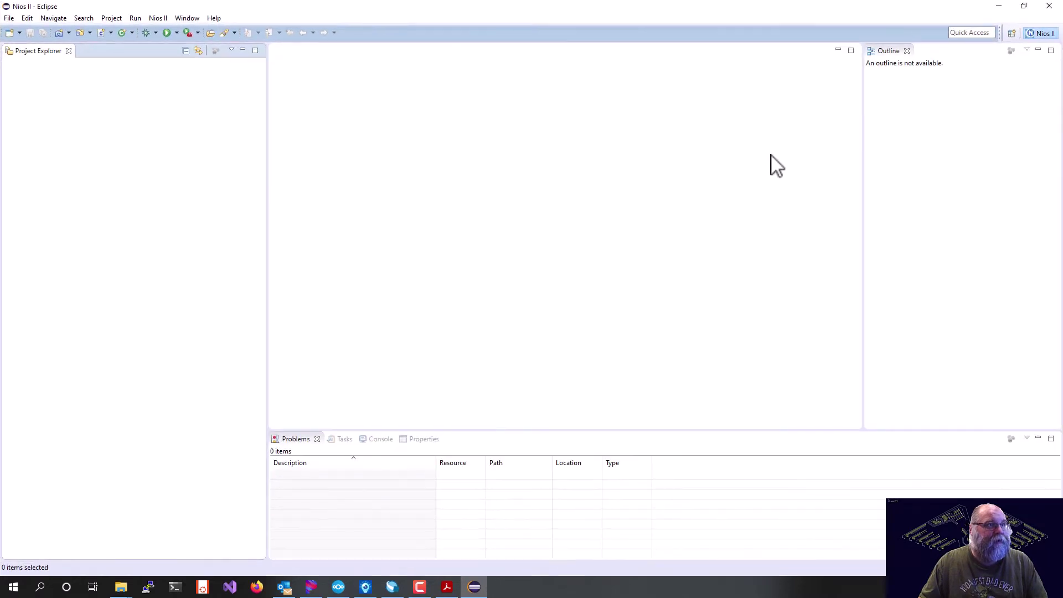
left_click(10, 18)
mouse_move(18, 31)
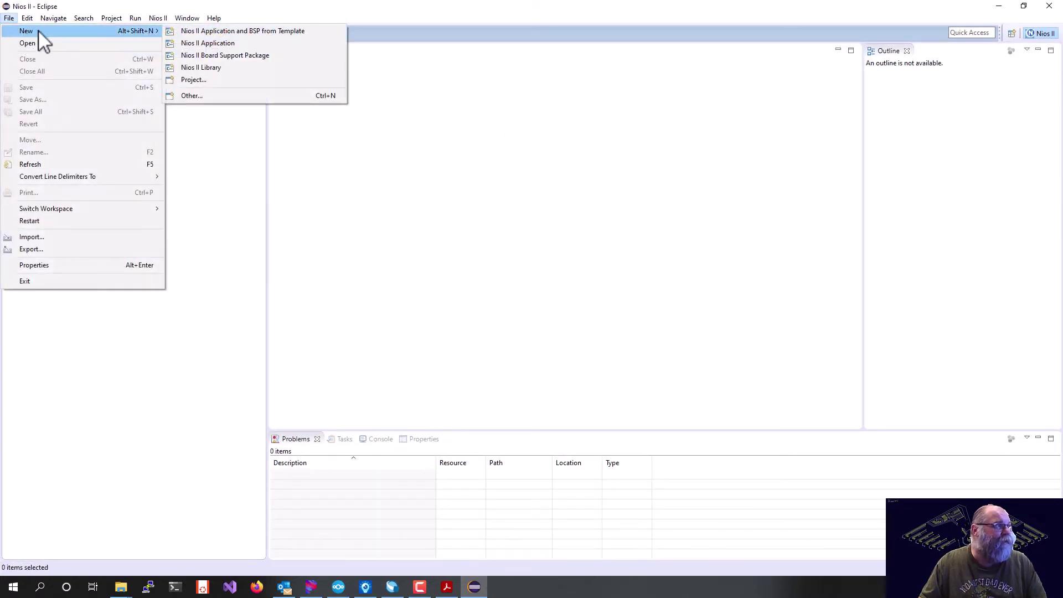
left_click(189, 32)
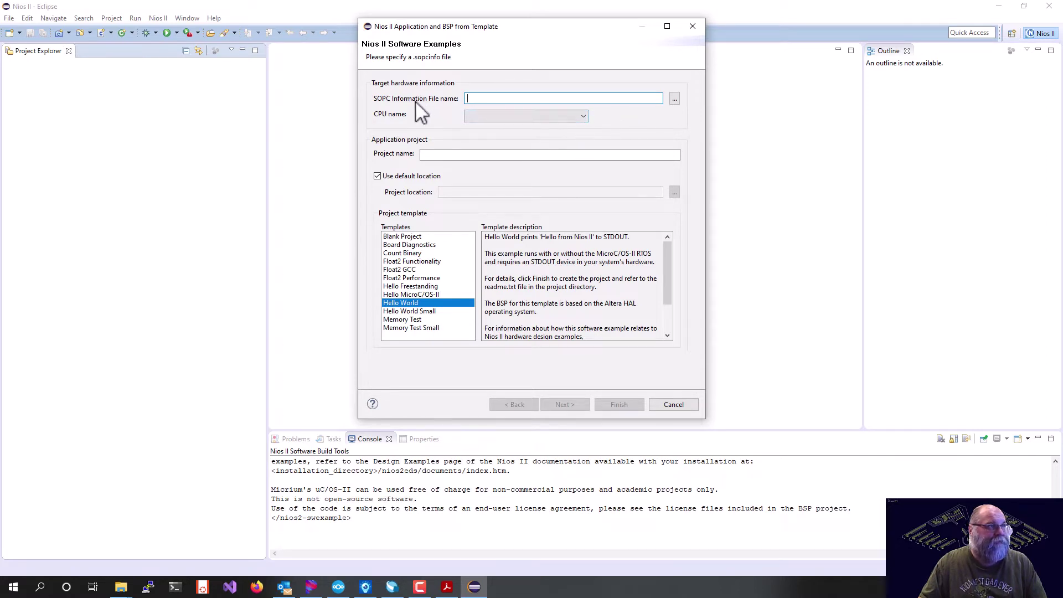
Step: Load D:\VideoDemo\HelloNios\HelloNios.sopcinfo as the SOPC Information File, filling CPU HelloNios
left_click(674, 99)
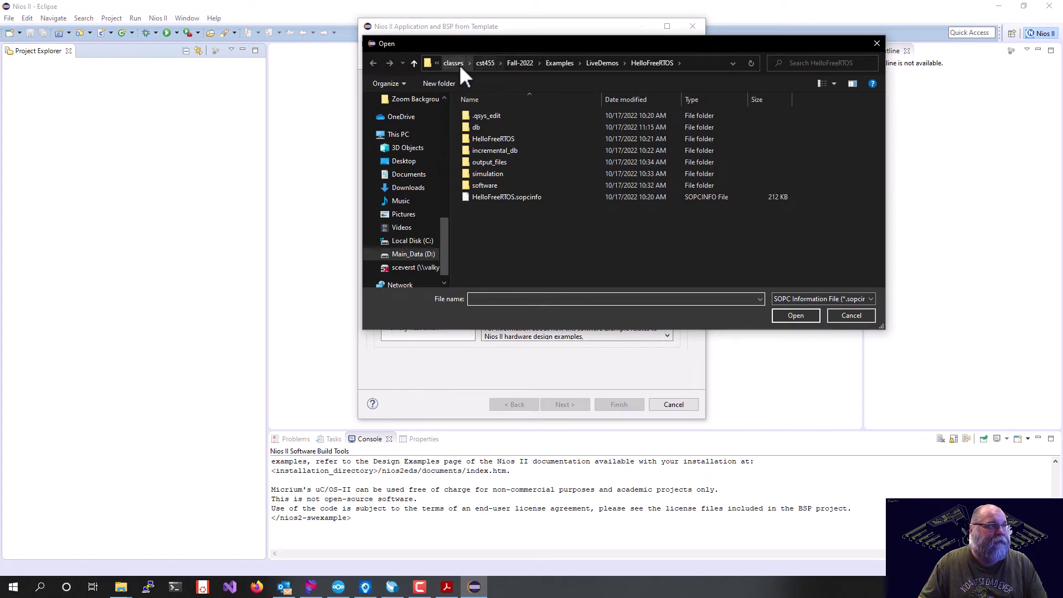
left_click(413, 254)
scroll(520, 194, "down", 3)
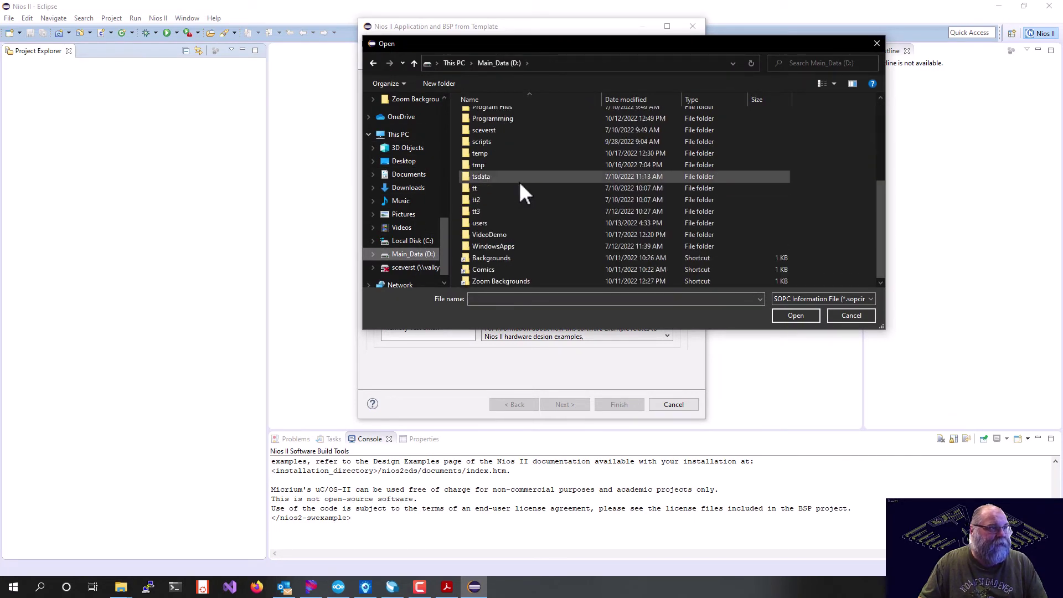
double_click(490, 236)
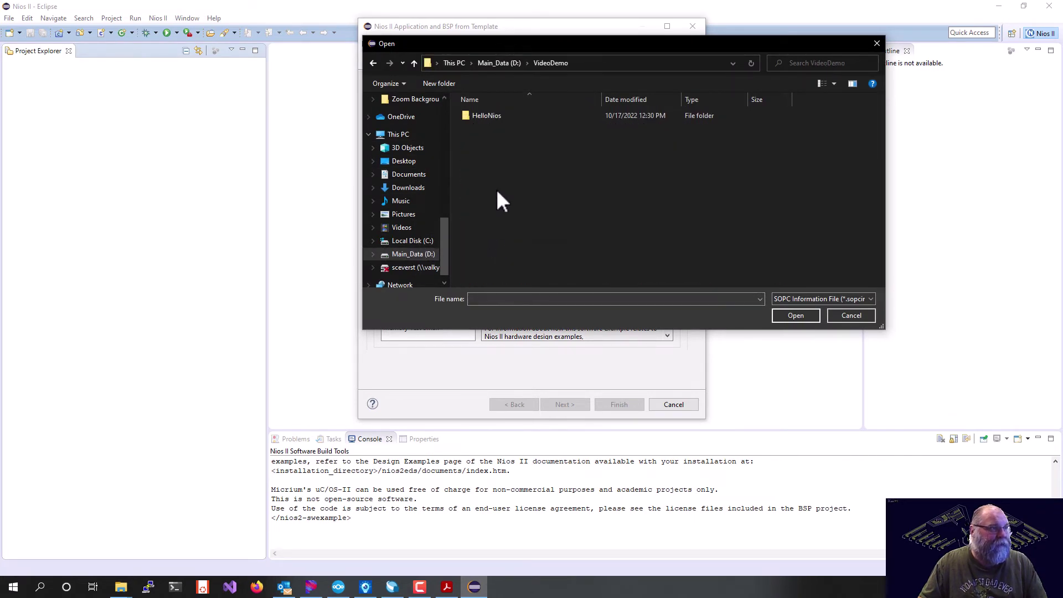
double_click(481, 115)
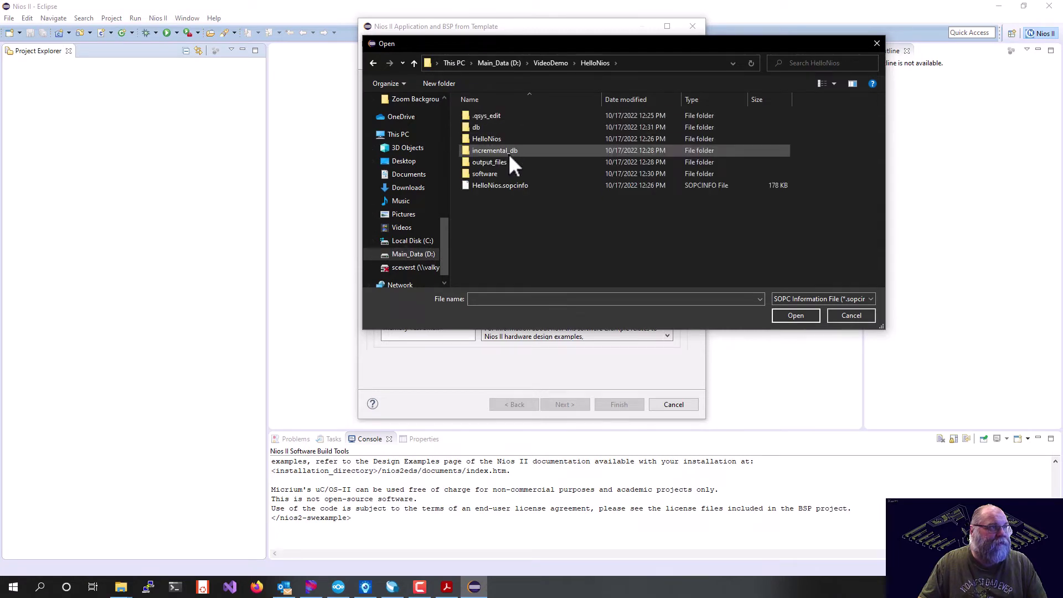
left_click(496, 185)
left_click(801, 317)
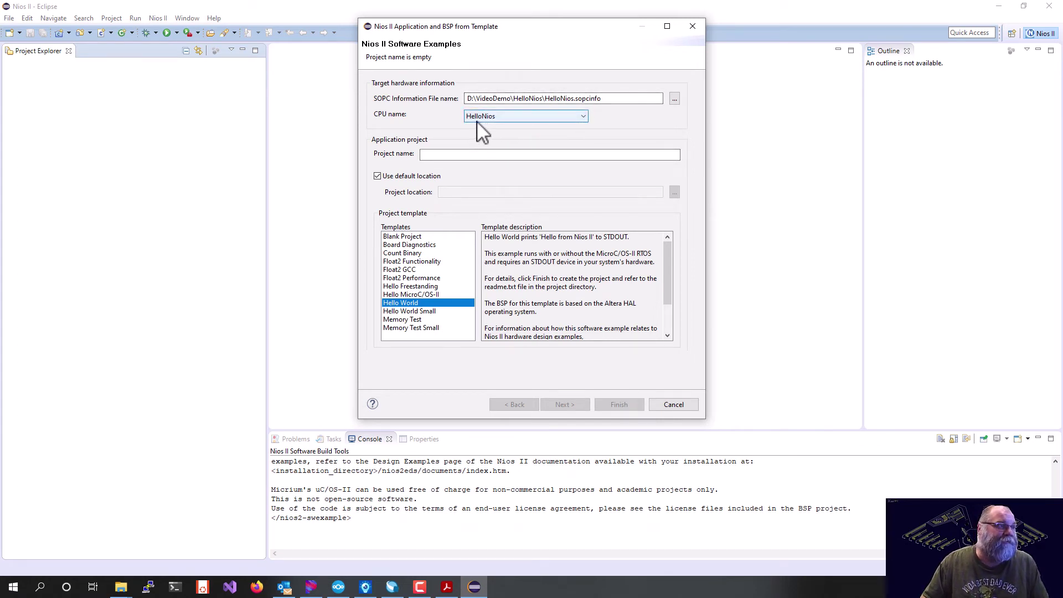
Step: Create application HelloNios from the Hello World Small template with BSP HelloNios_bsp
left_click(549, 117)
left_click(549, 117)
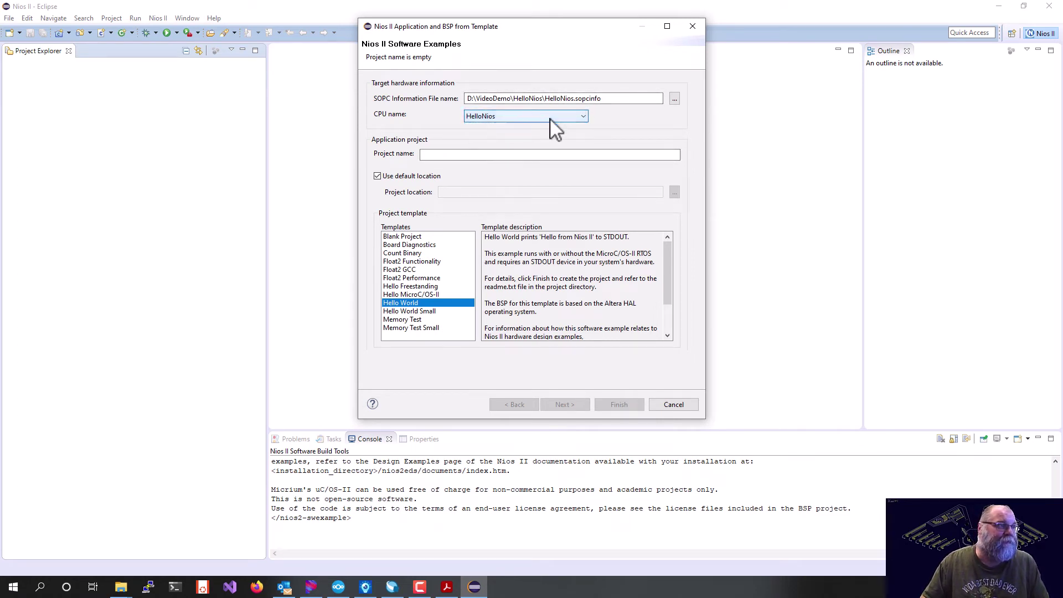
left_click(454, 157)
type("HelloNios")
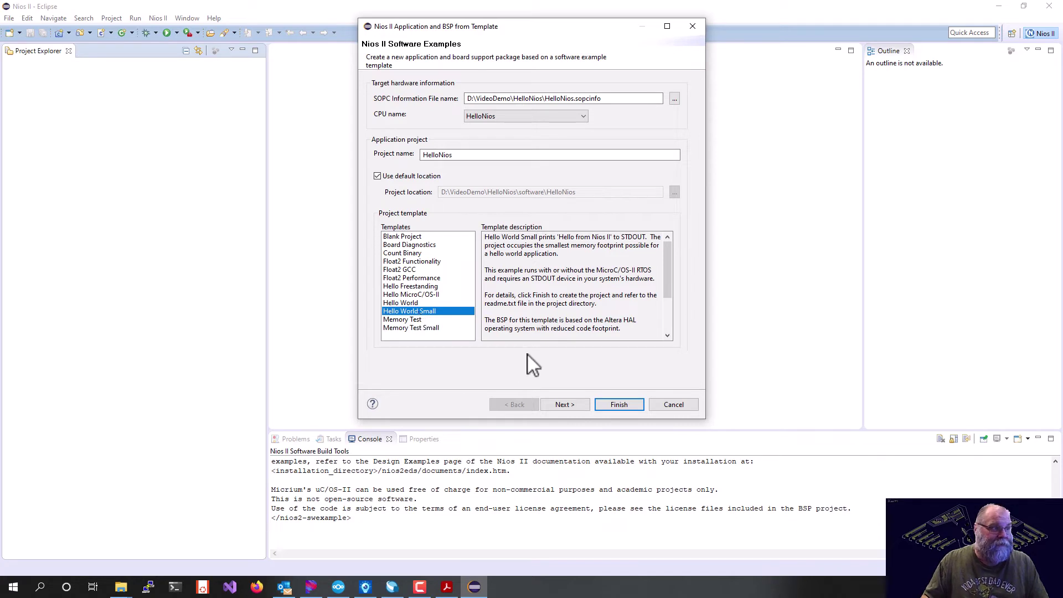
left_click(566, 406)
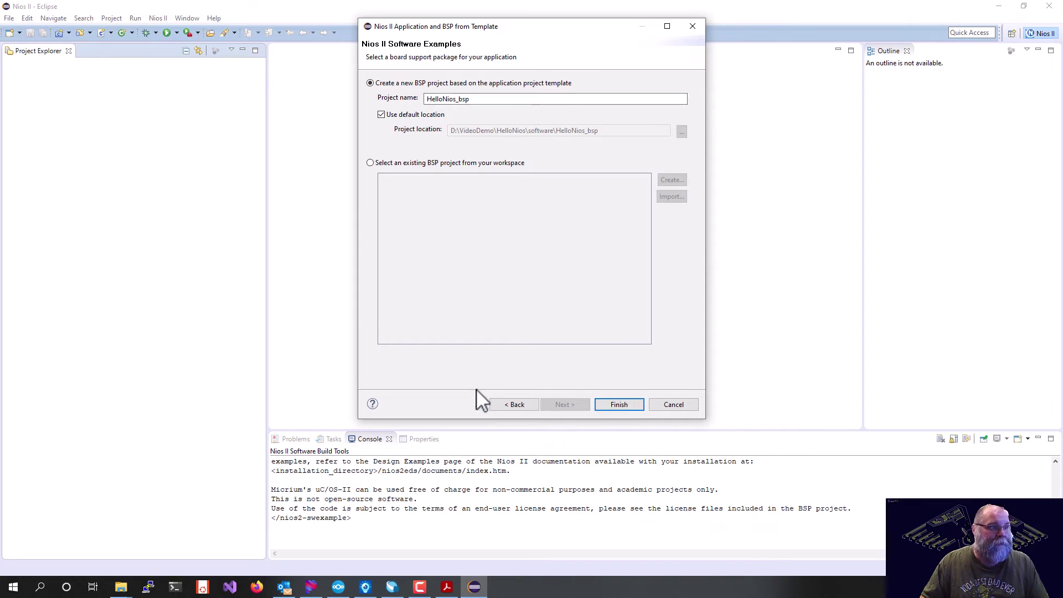
left_click(619, 404)
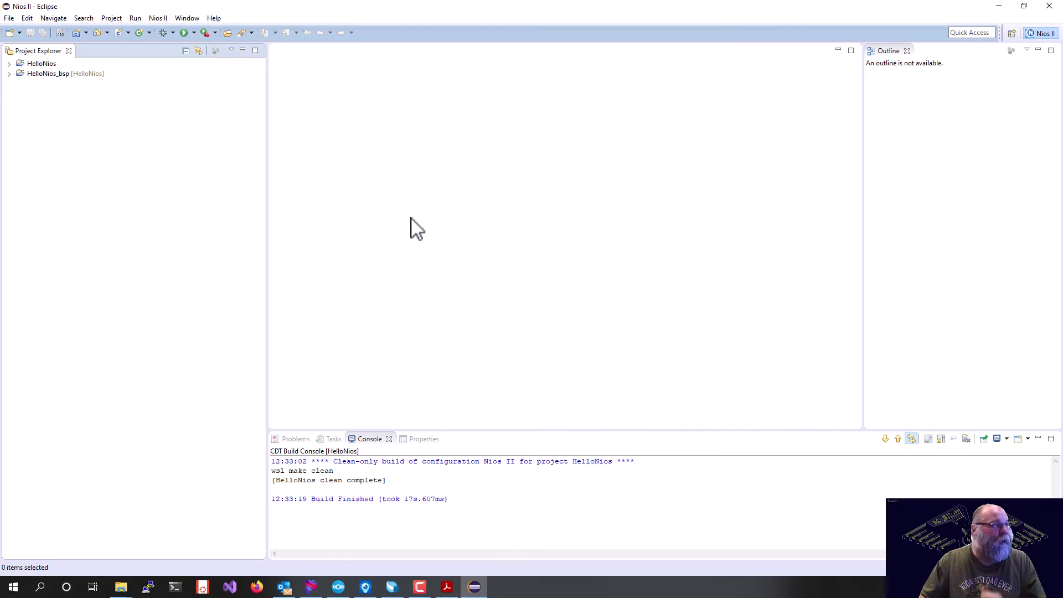
Step: Build the HelloNios project into a 692-byte HelloNios.elf, then return to the running Quartus compilation
left_click(43, 66)
right_click(43, 65)
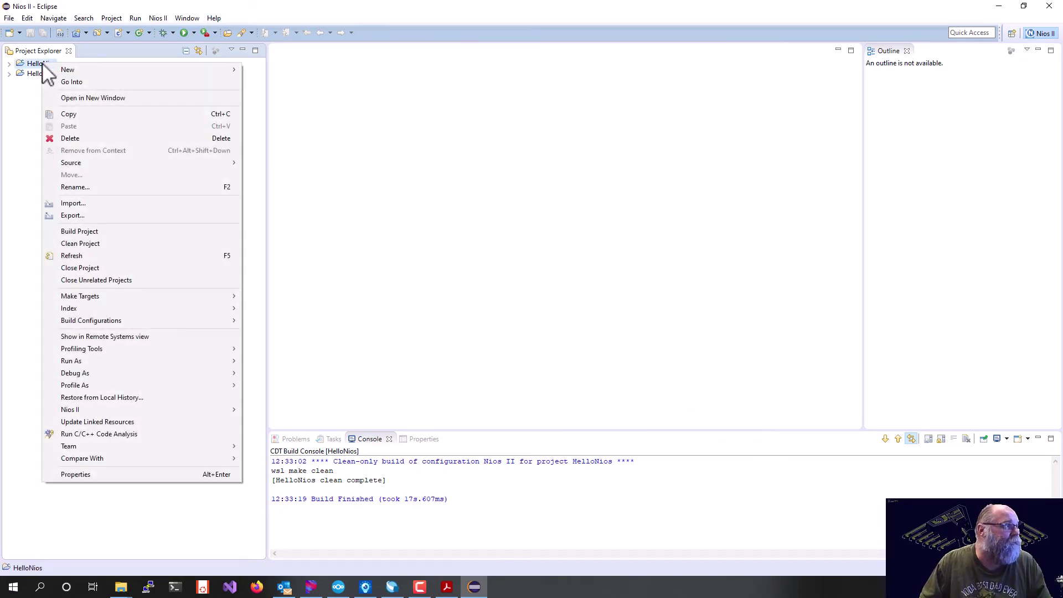
left_click(106, 232)
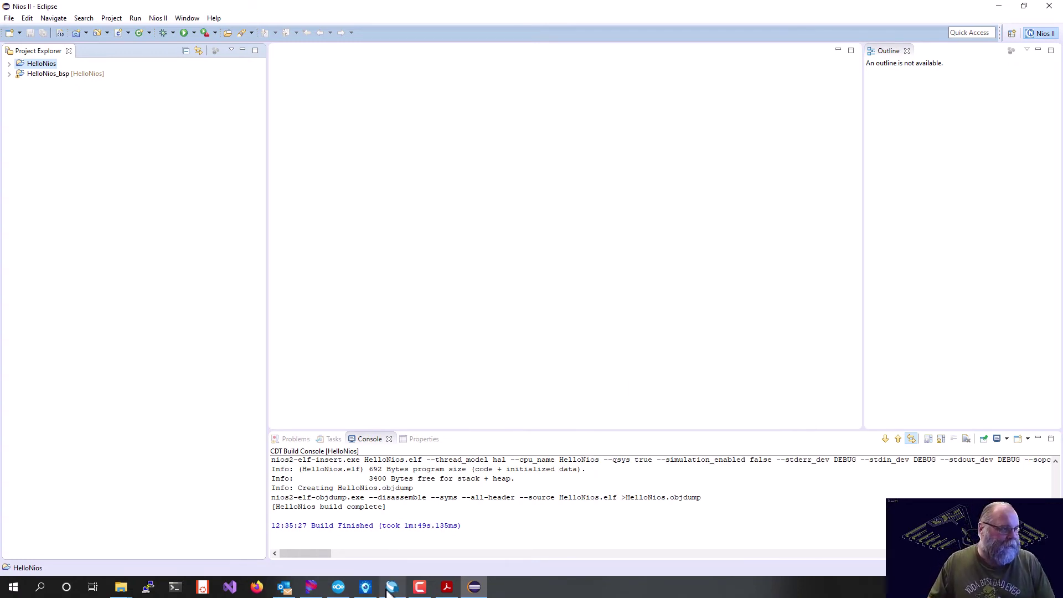
mouse_move(390, 588)
left_click(386, 565)
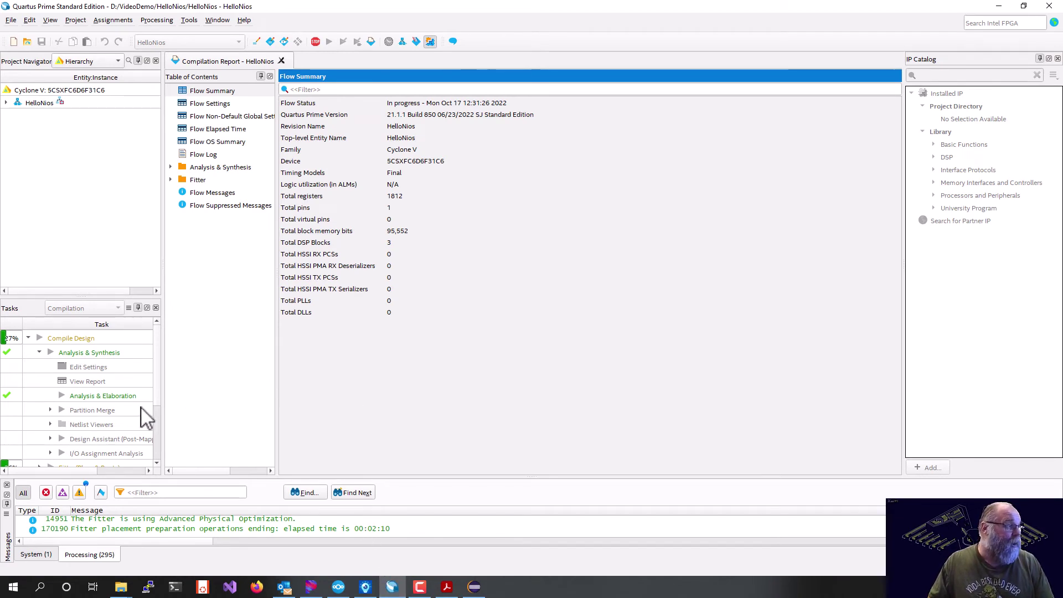
Step: Collapse Analysis & Synthesis while the HelloNios compilation finishes with 0 errors and 11 warnings
left_click(40, 352)
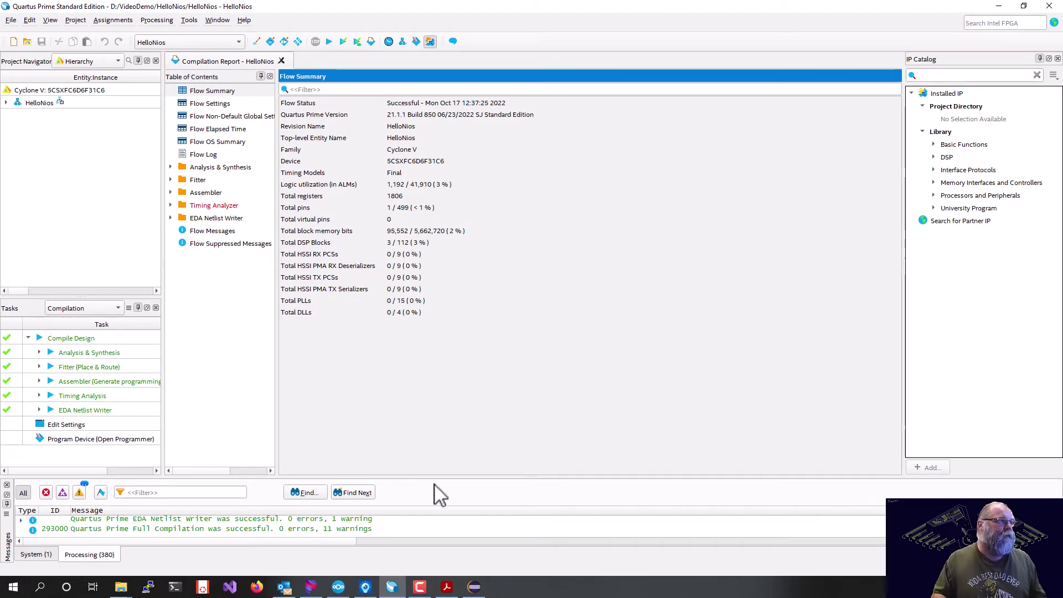
Step: Open the Programmer, close the old chain and auto-detect the board as a 5CSXFC6D6 device
left_click(417, 42)
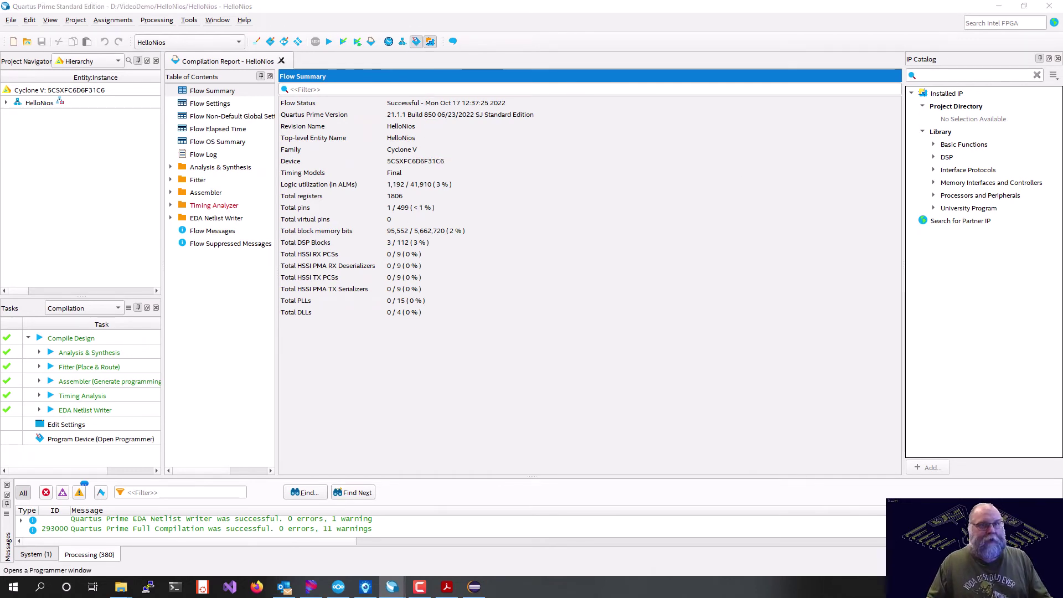
left_click_drag(601, 185, 532, 86)
left_click(254, 101)
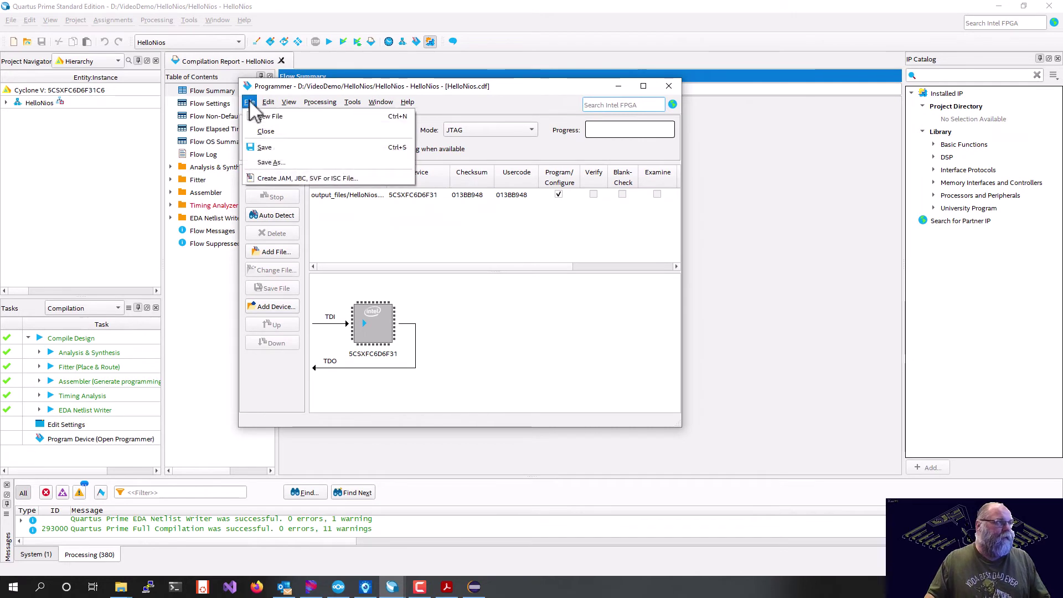
left_click(268, 146)
left_click(275, 215)
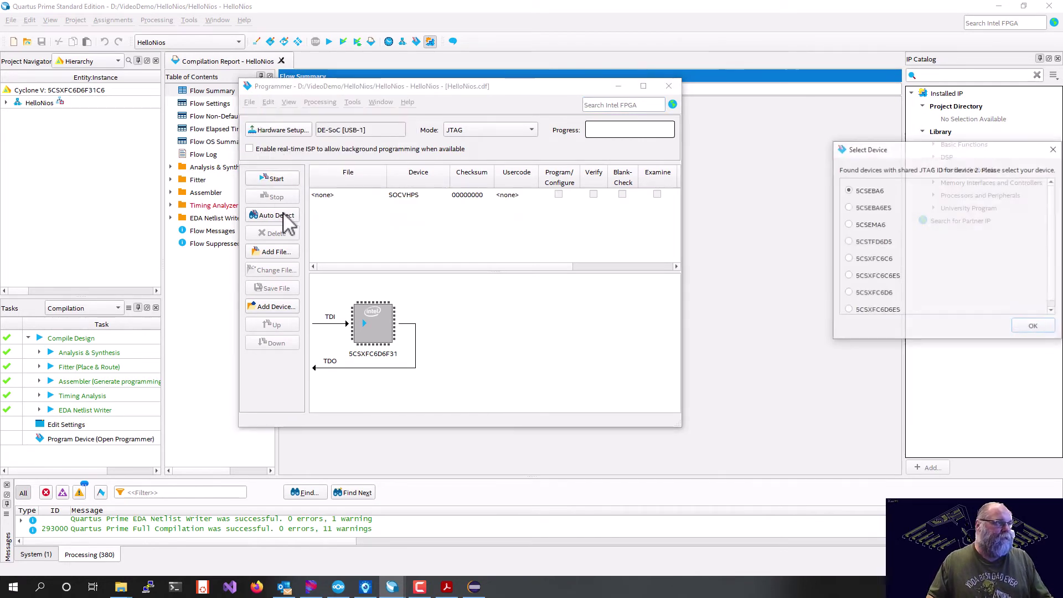
left_click_drag(881, 148, 434, 132)
left_click(429, 277)
left_click(587, 310)
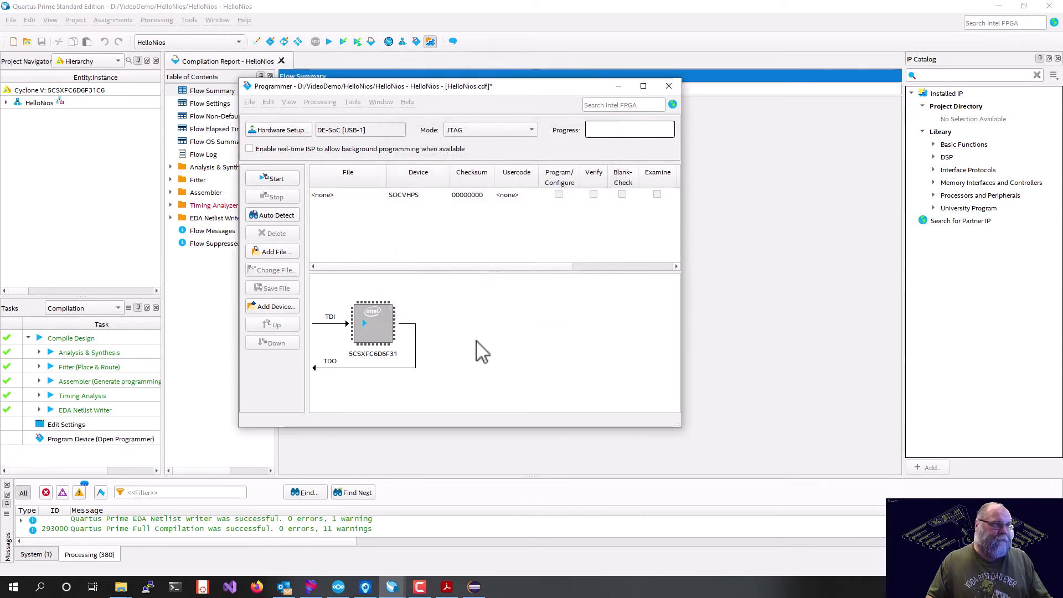
left_click(591, 309)
Step: Add HelloNios.sof, tick Program/Configure and program the FPGA, checking the board on camera
double_click(325, 207)
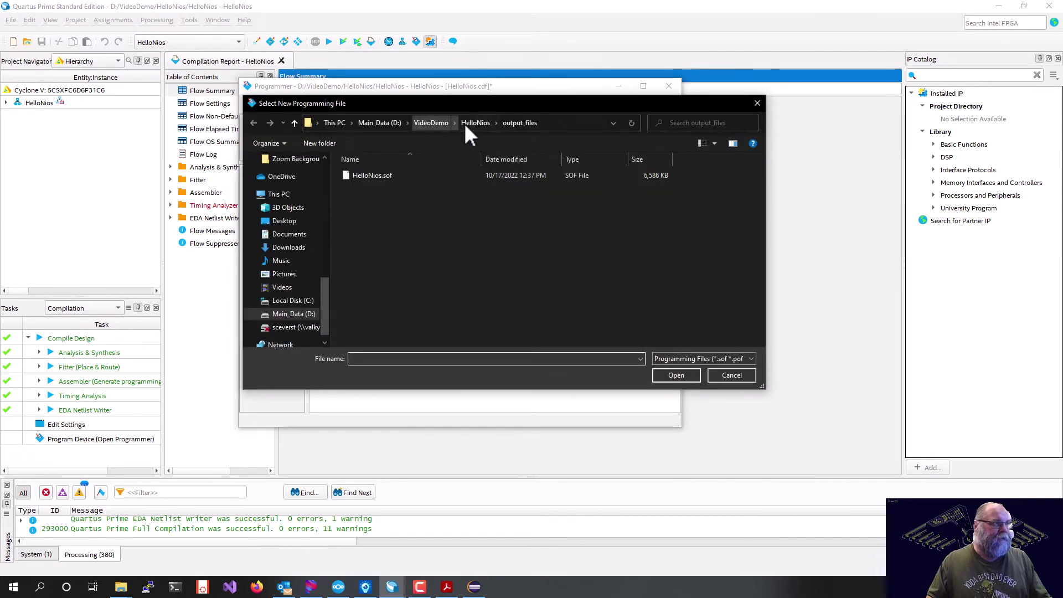
double_click(382, 175)
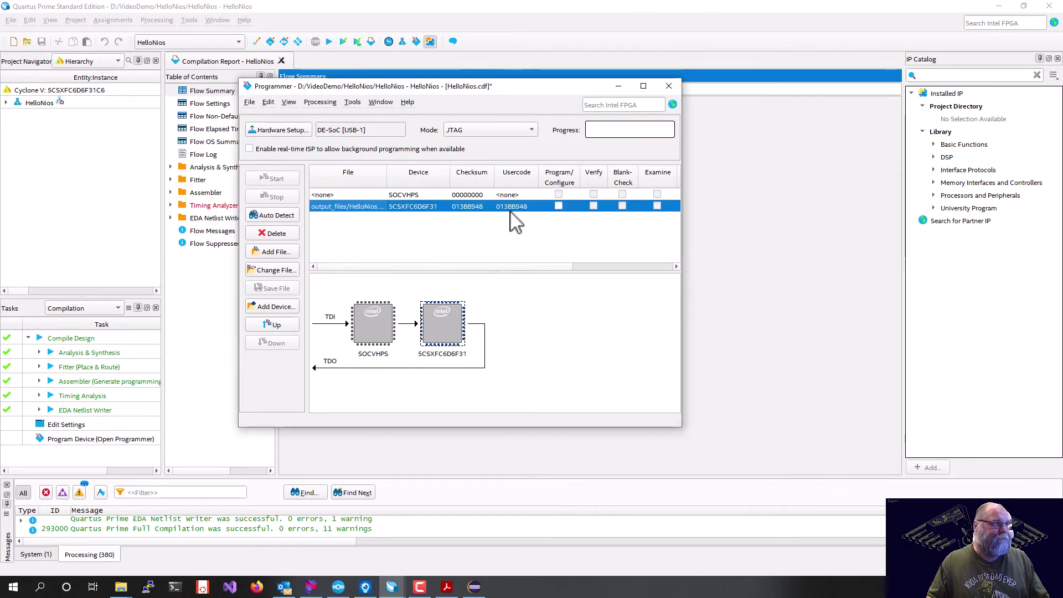
left_click(559, 206)
left_click(277, 179)
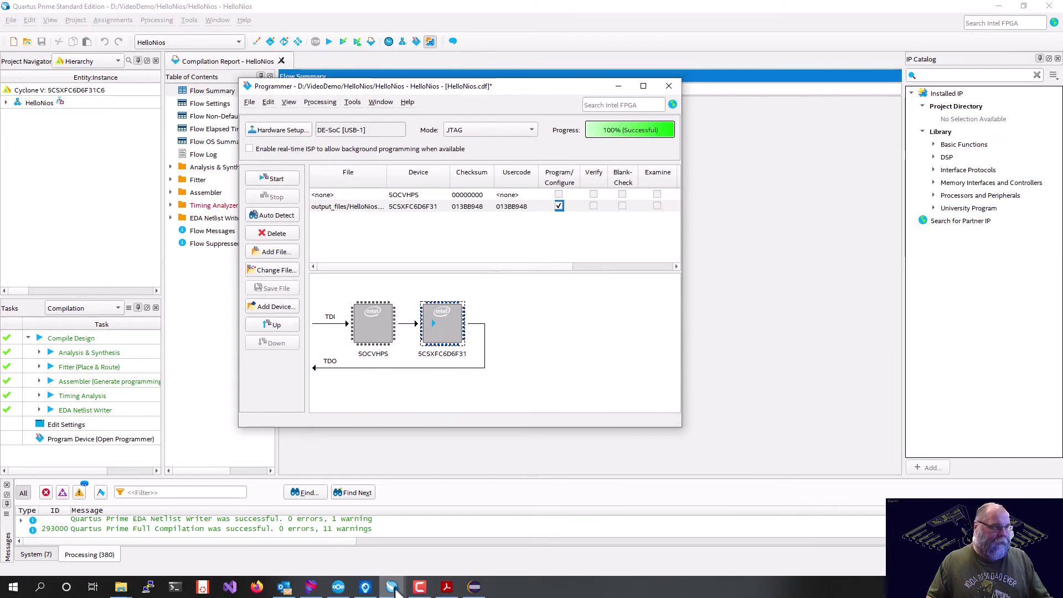
left_click(367, 588)
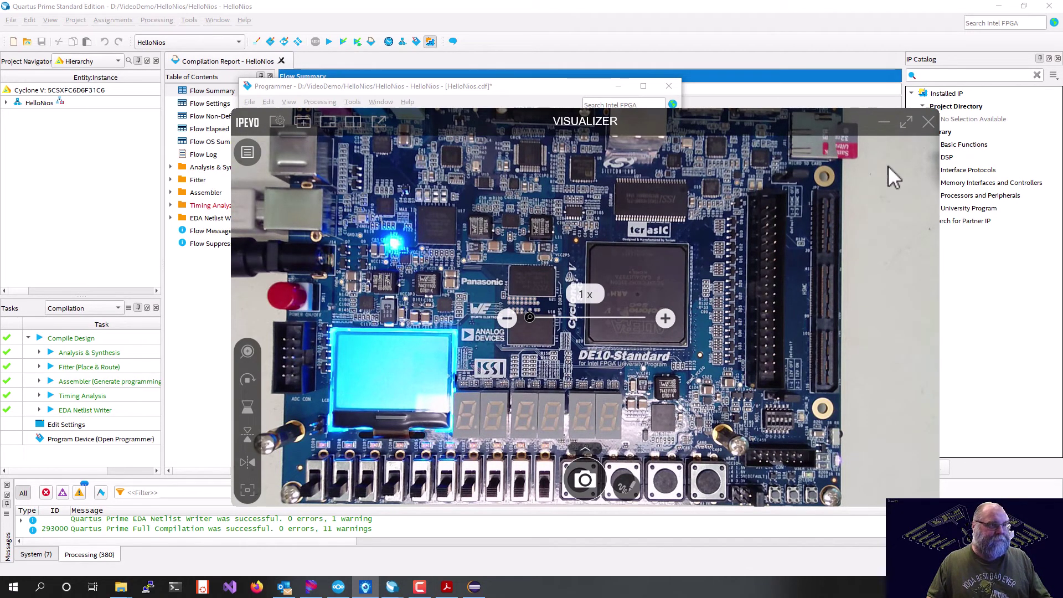
left_click(895, 123)
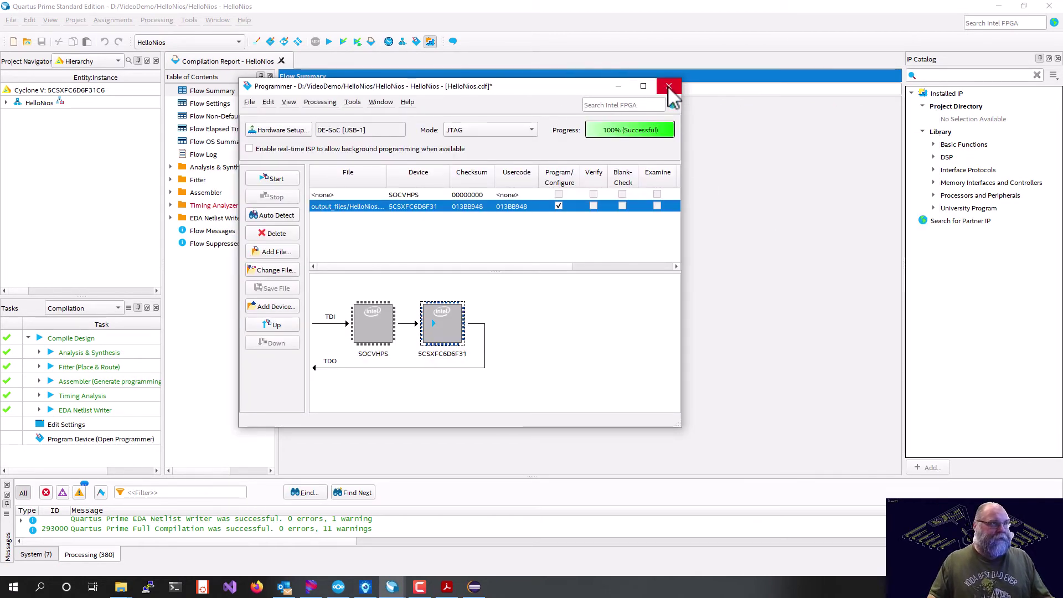
left_click(474, 586)
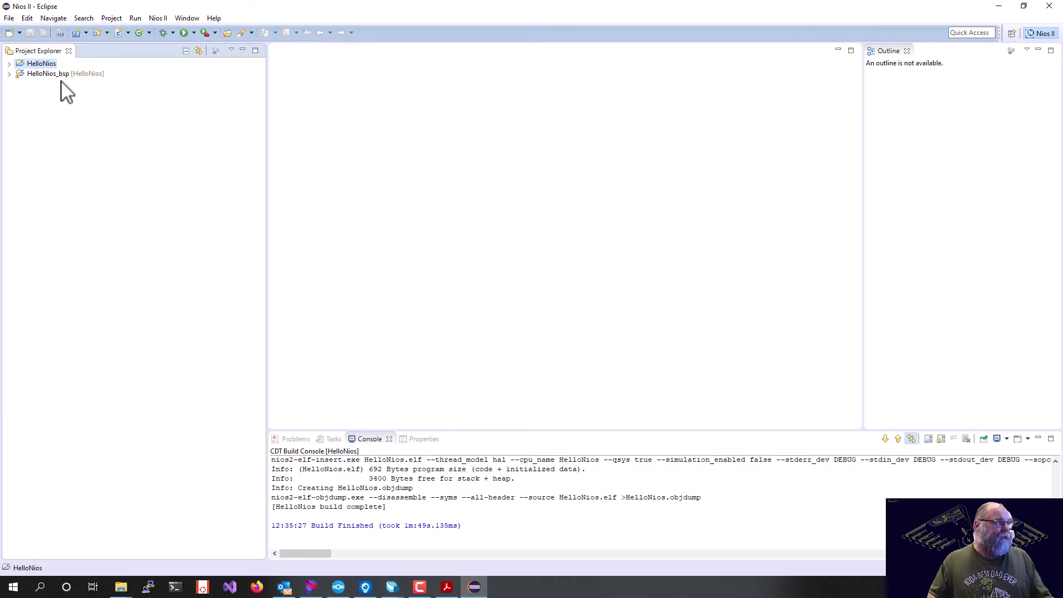
Step: Create a new Nios II Hardware run configuration for HelloNios from Run Configurations
right_click(51, 67)
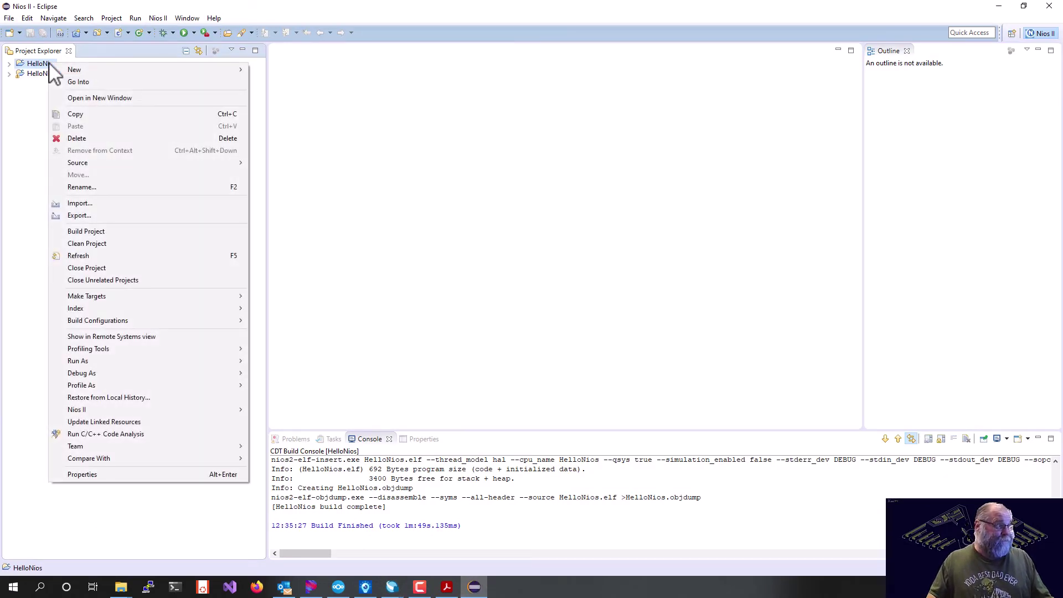
mouse_move(149, 366)
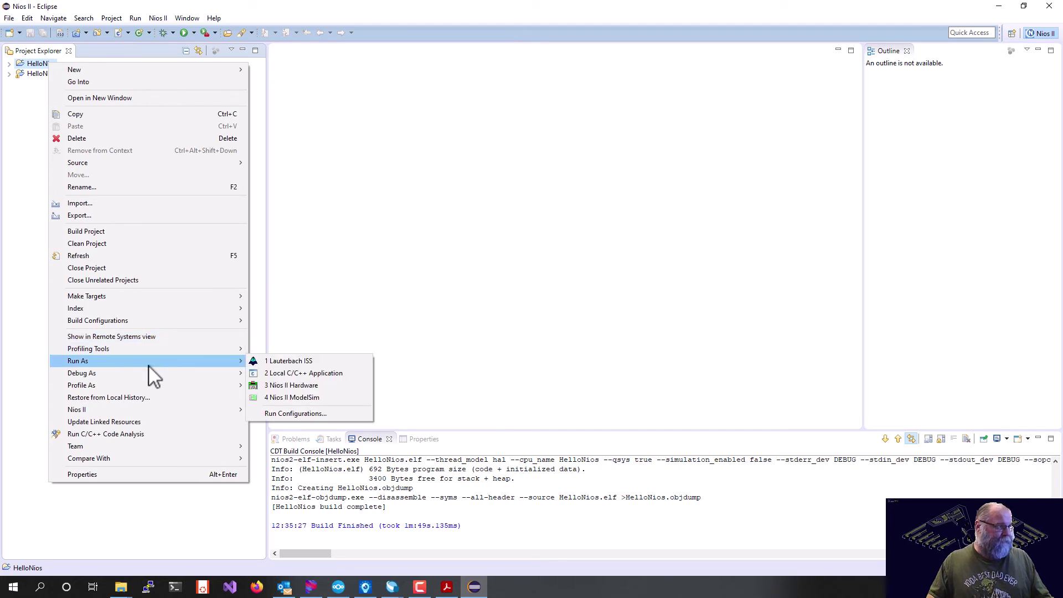
left_click(288, 413)
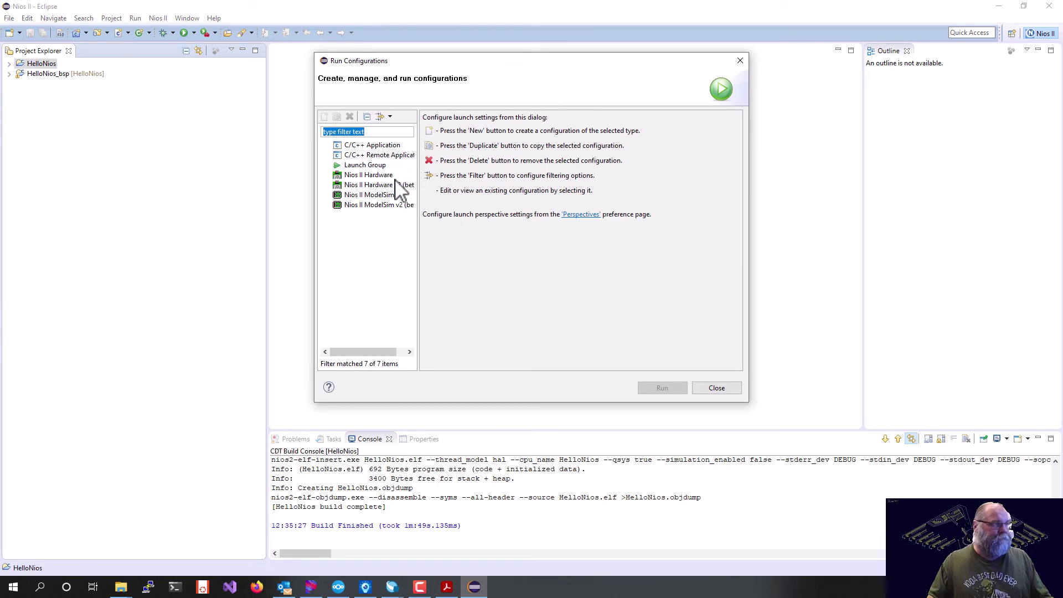
left_click(378, 178)
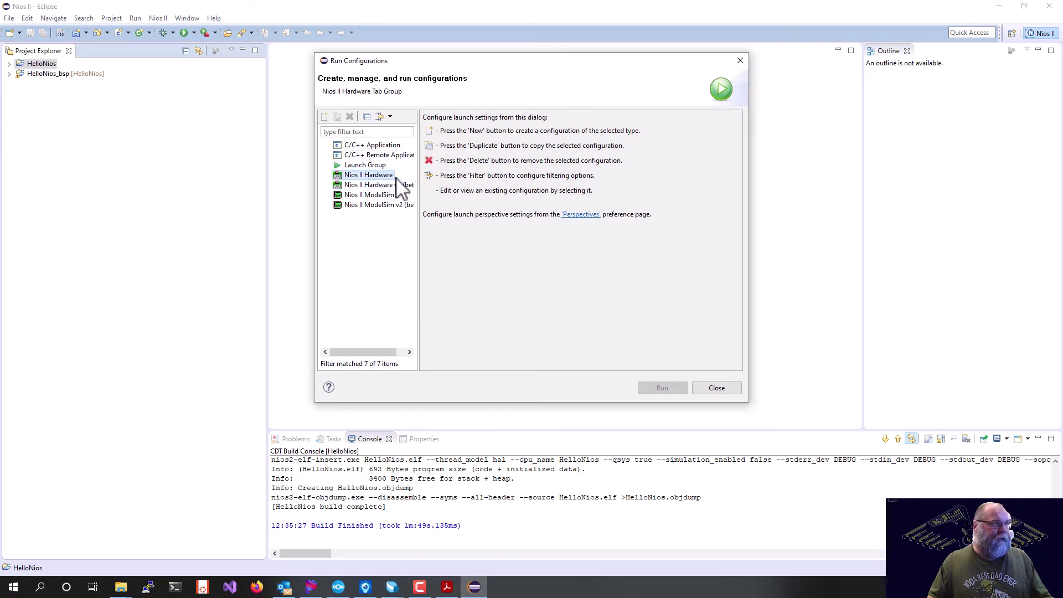
double_click(362, 175)
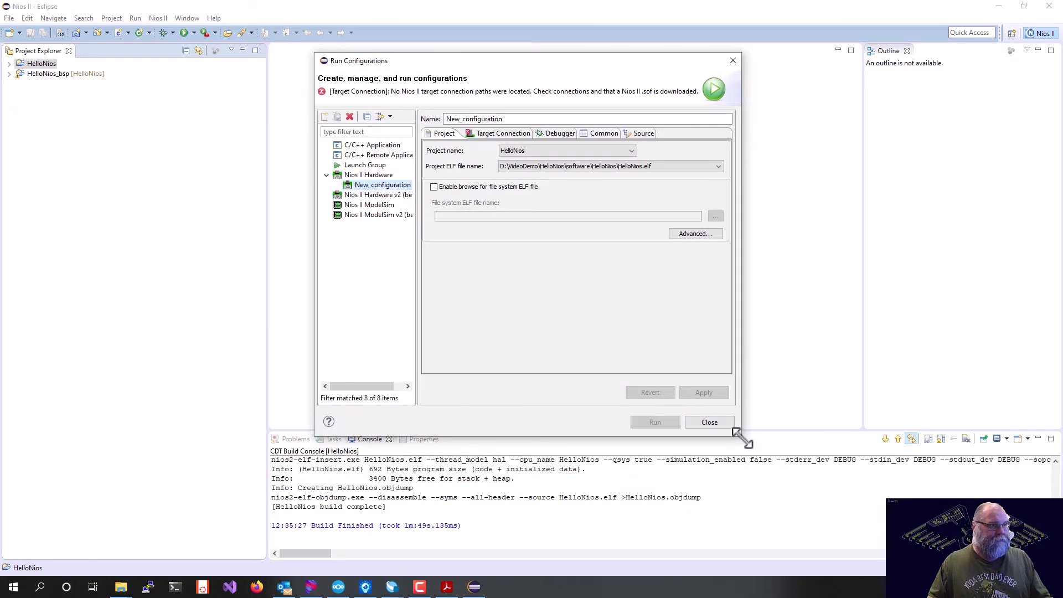
Step: Refresh Target Connection to detect the board's processor and byte stream devices, then apply and close
left_click_drag(740, 435, 1034, 485)
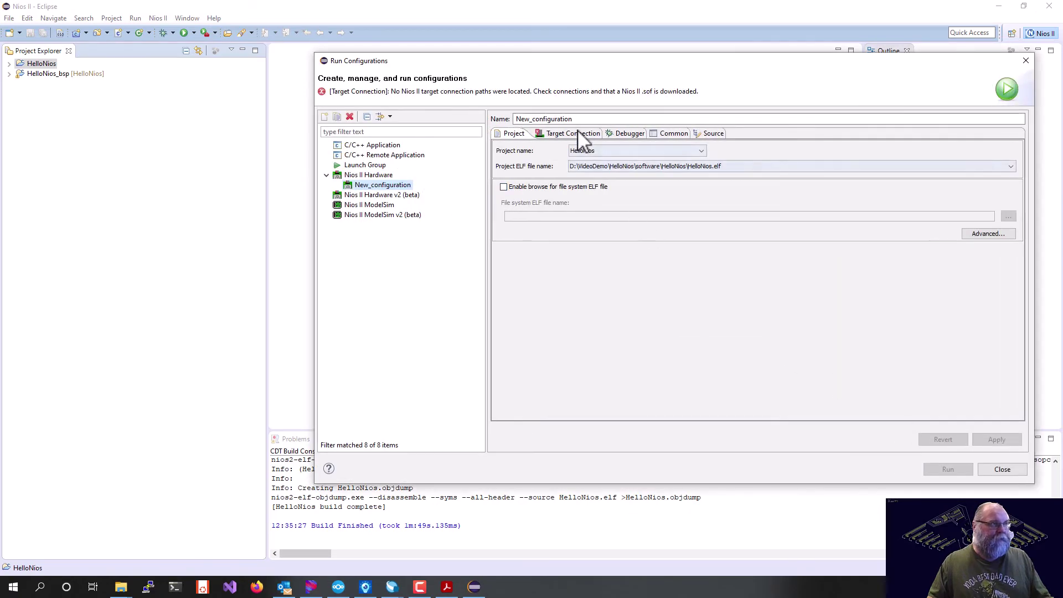
left_click(576, 133)
left_click(973, 161)
left_click(994, 439)
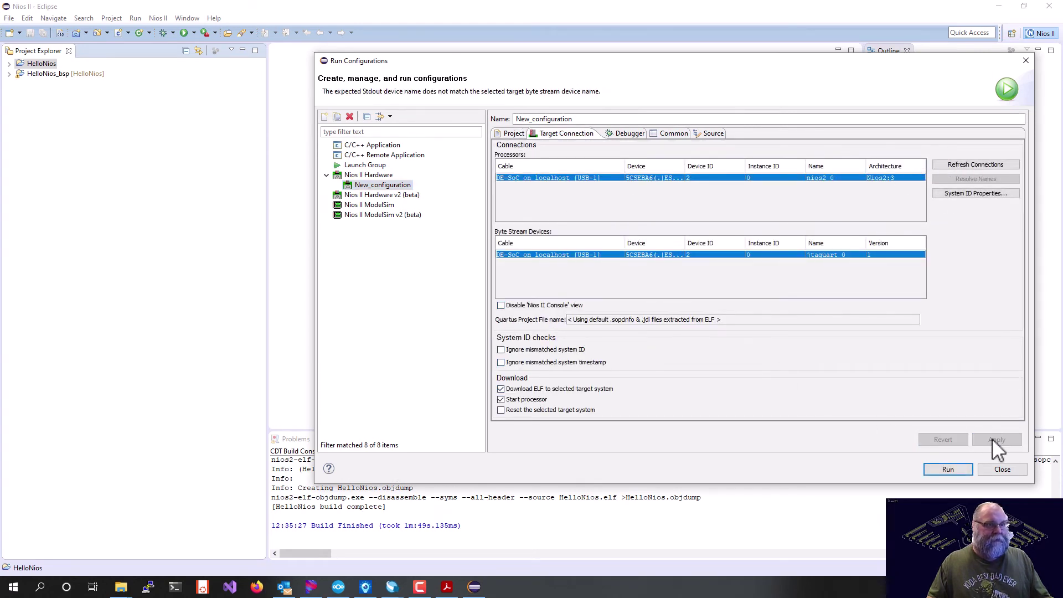
left_click(998, 470)
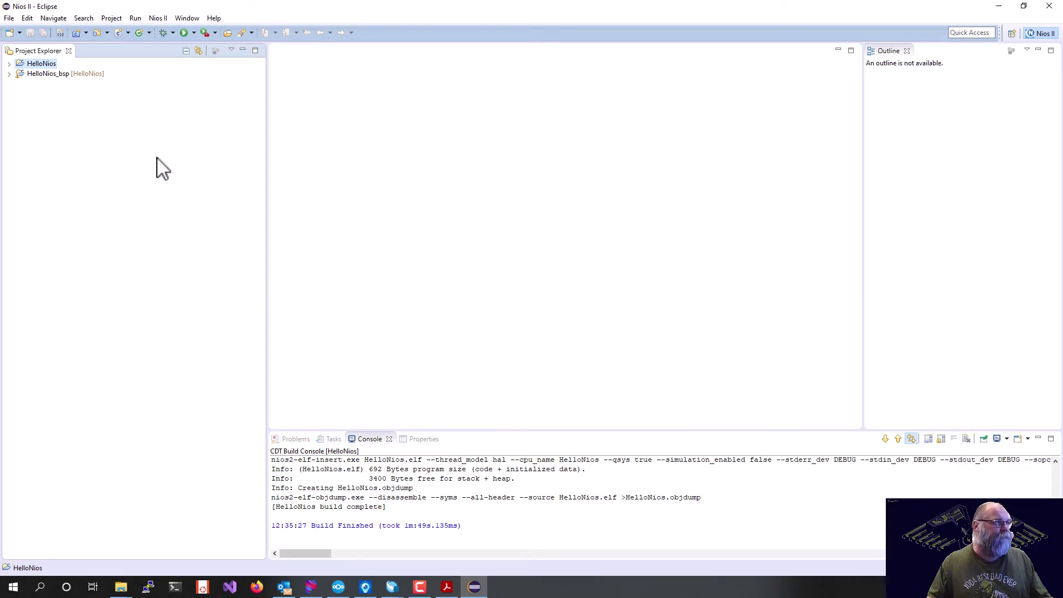
Step: Run HelloNios as Nios II Hardware so the console prints 'Hello from Nios II!'
right_click(38, 62)
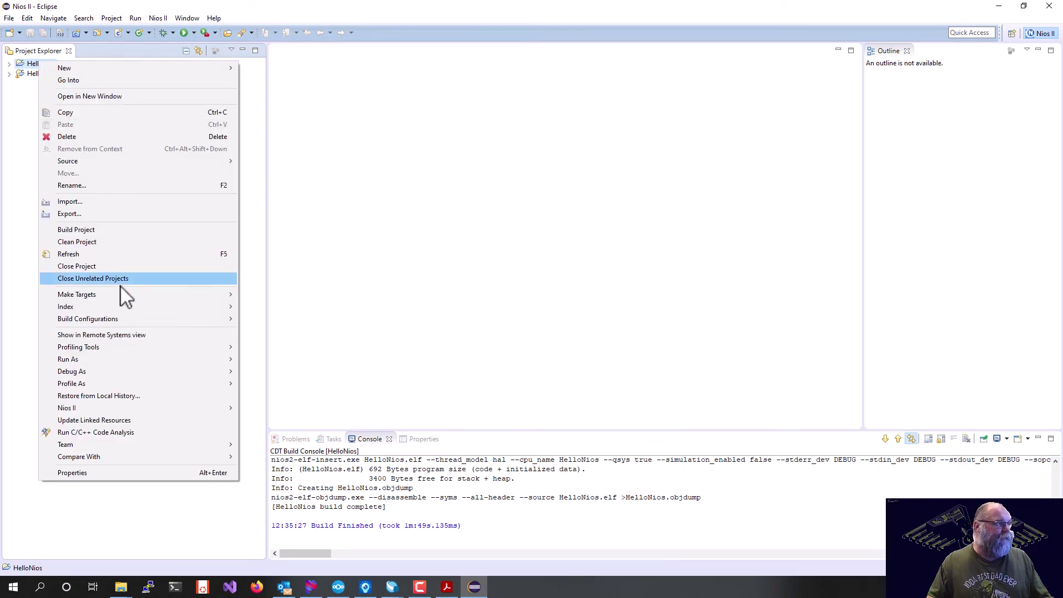
mouse_move(201, 359)
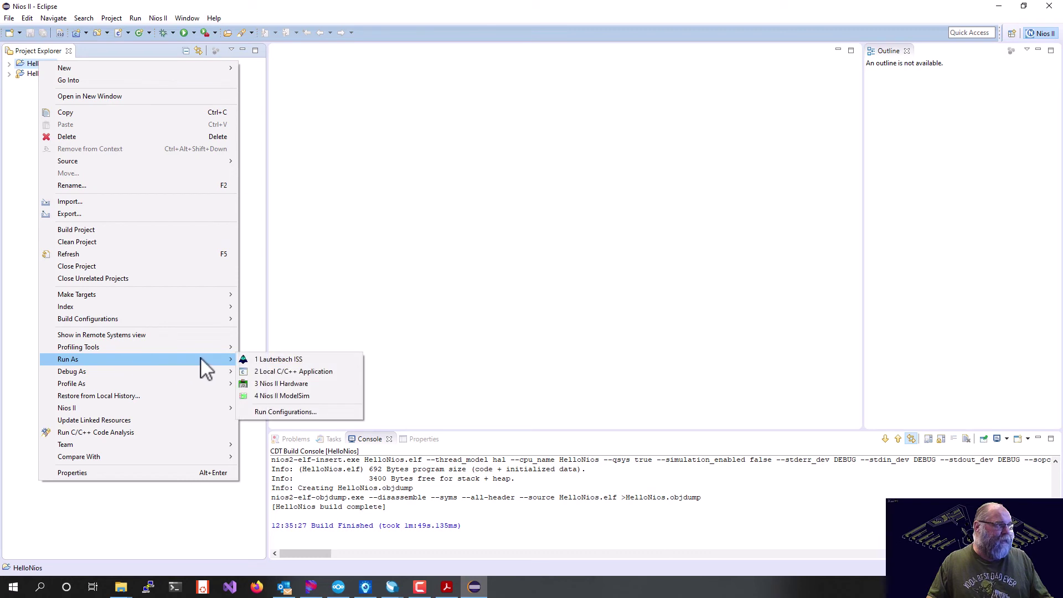
left_click(285, 383)
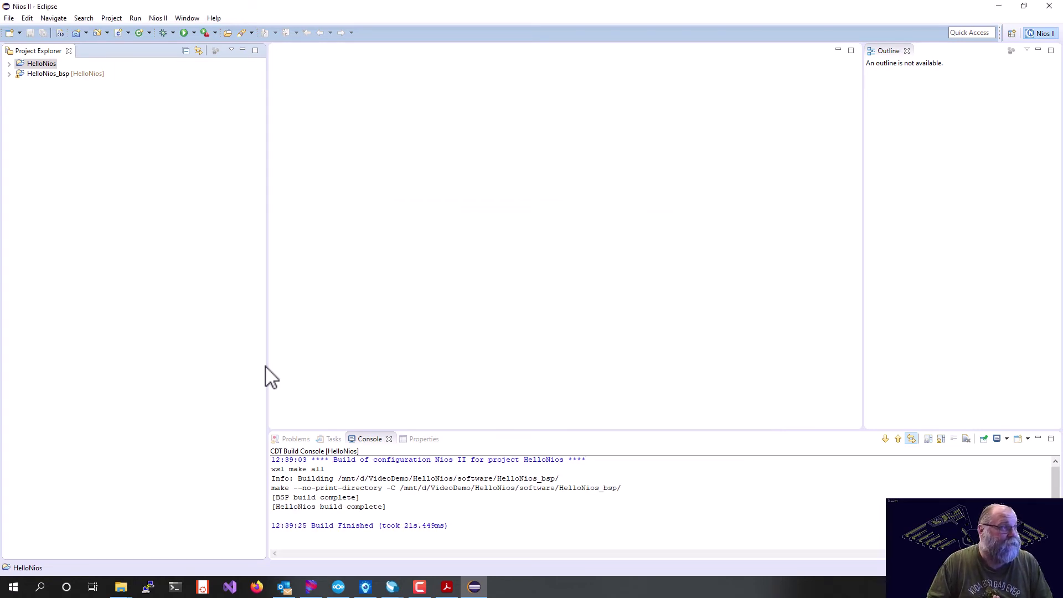
Step: Open hello_world_small.c from the expanded HelloNios project in the editor
left_click(9, 64)
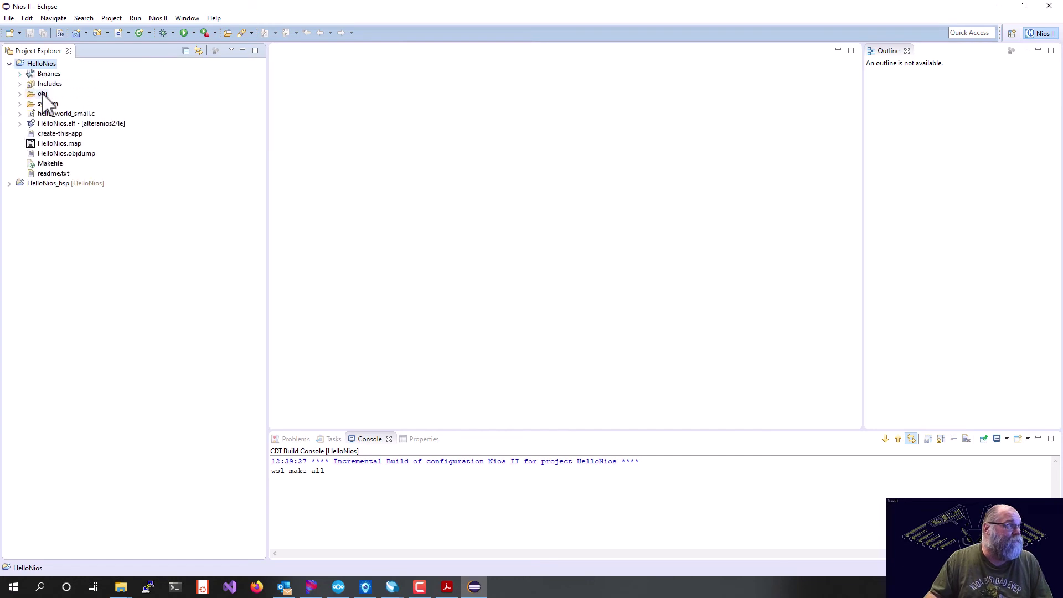
left_click(70, 114)
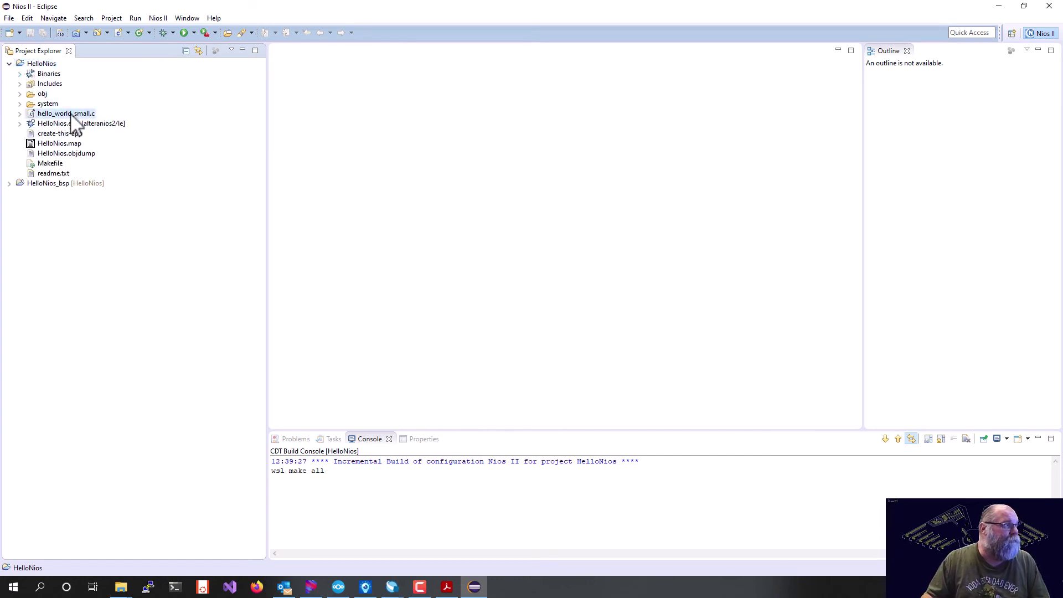
double_click(71, 114)
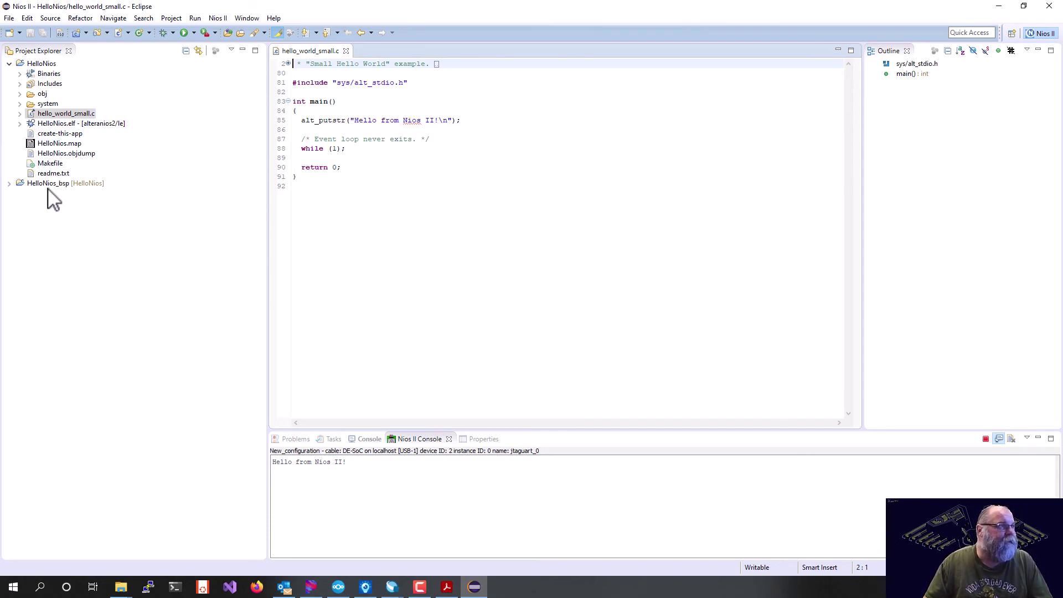
left_click(9, 183)
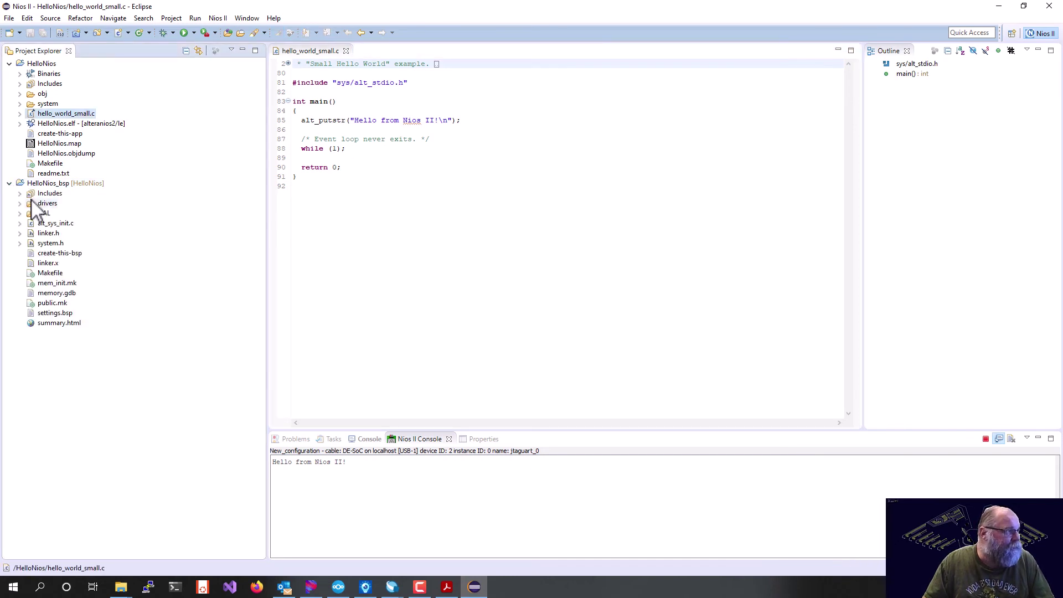
double_click(54, 244)
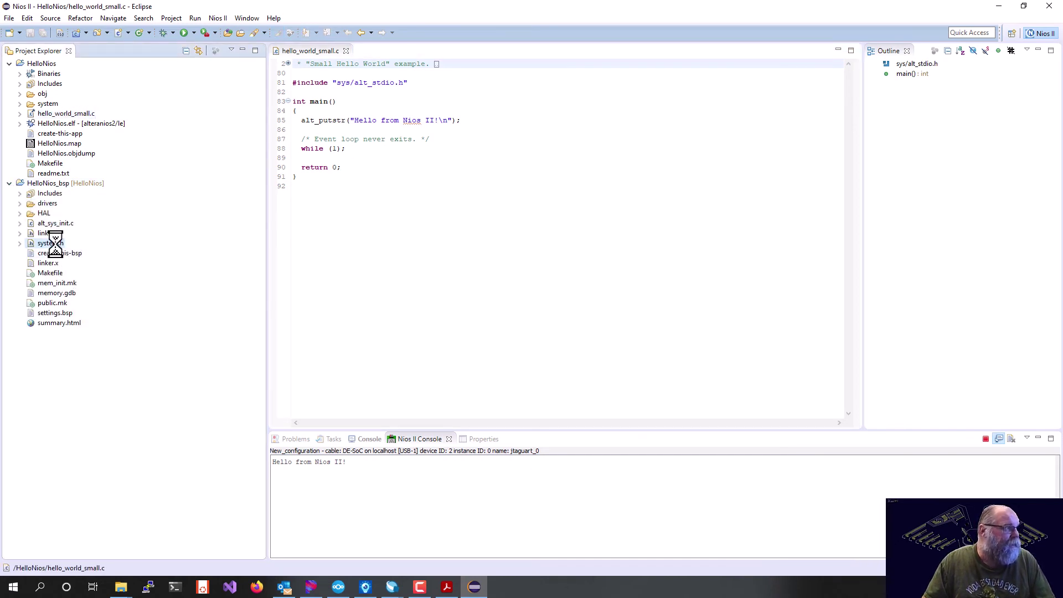
scroll(636, 232, "down", 7)
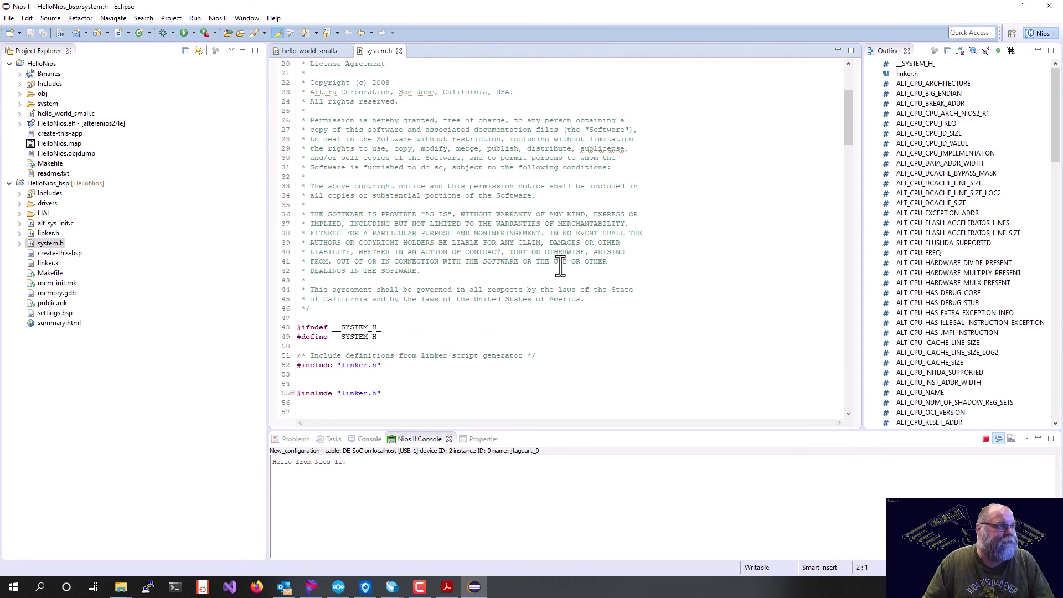
scroll(529, 261, "down", 7)
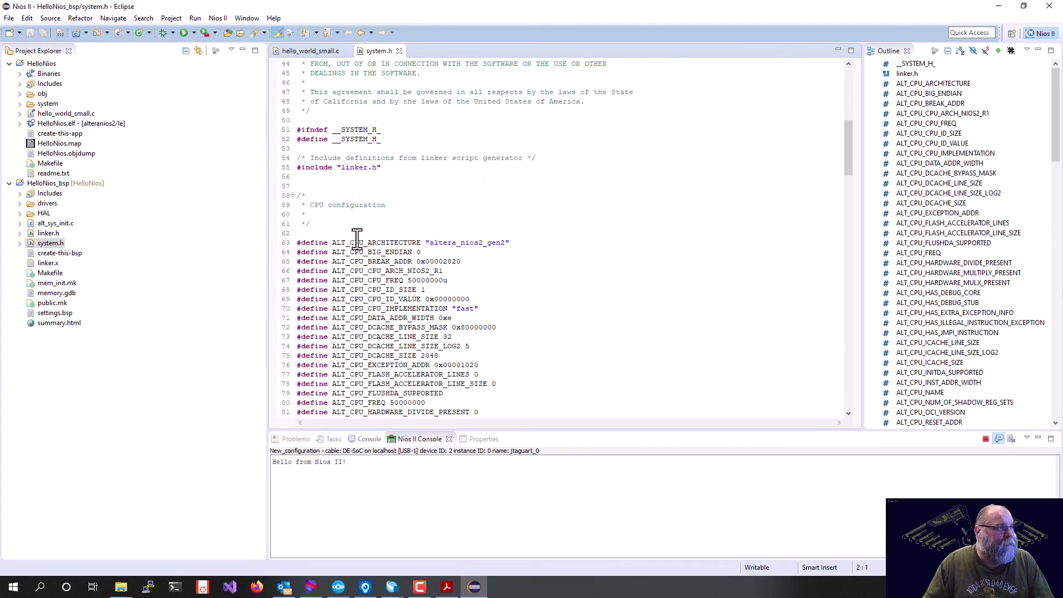
scroll(357, 238, "down", 8)
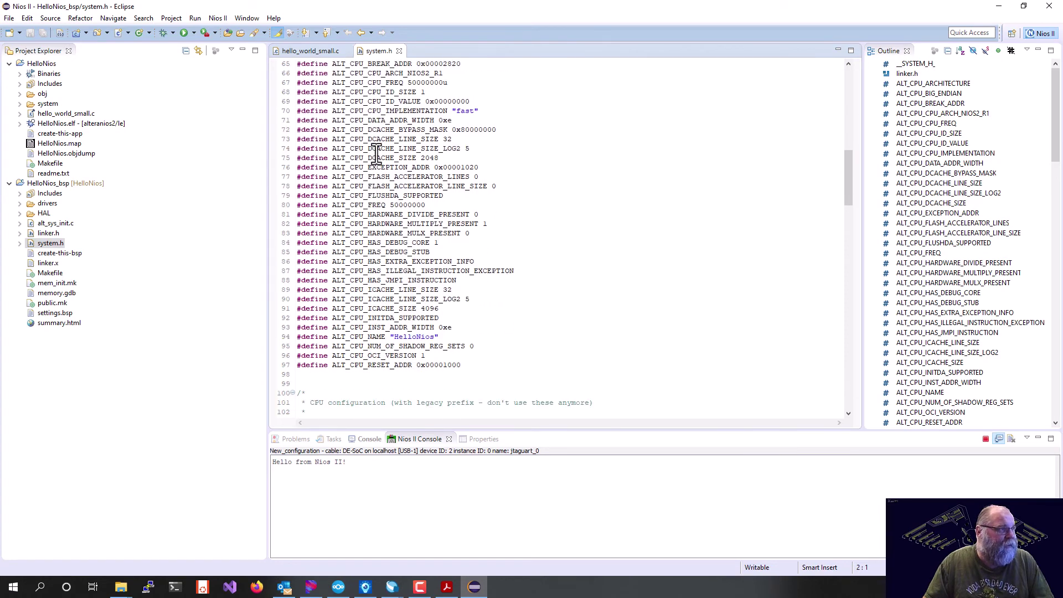
scroll(374, 166, "down", 5)
scroll(357, 183, "down", 10)
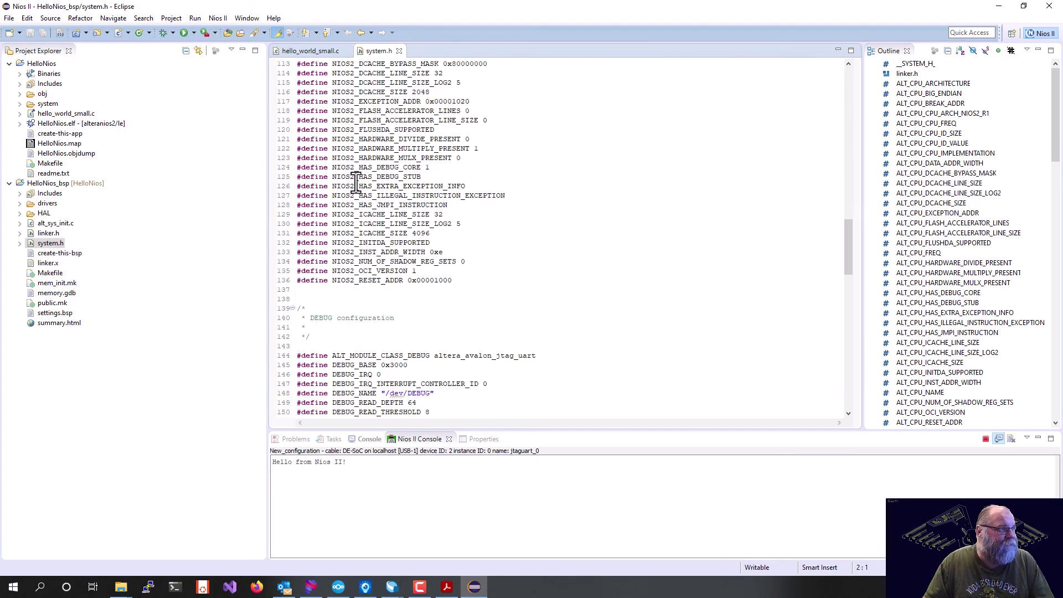
scroll(356, 183, "down", 7)
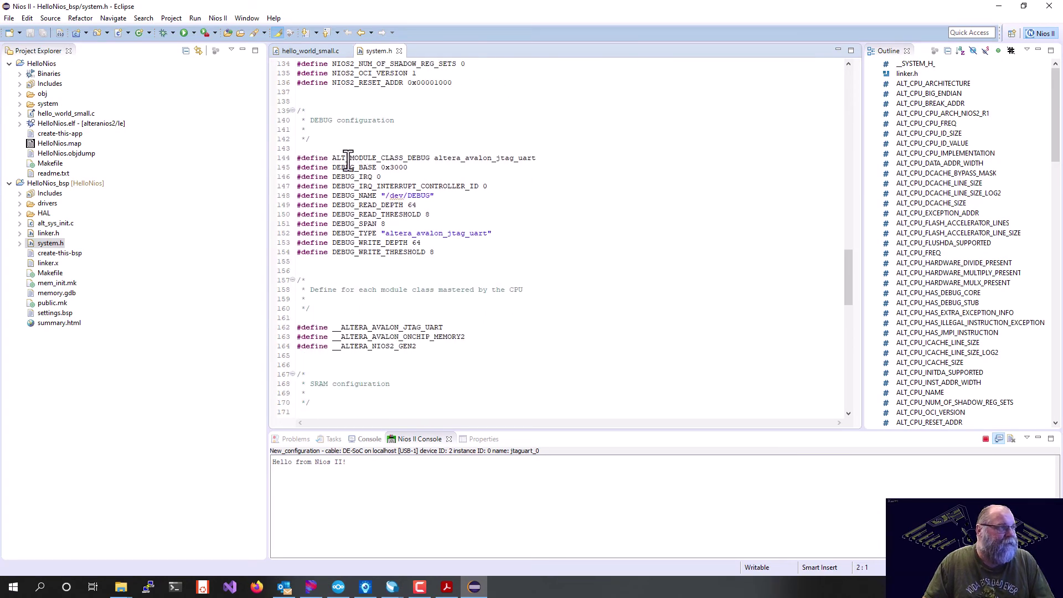
scroll(370, 232, "down", 5)
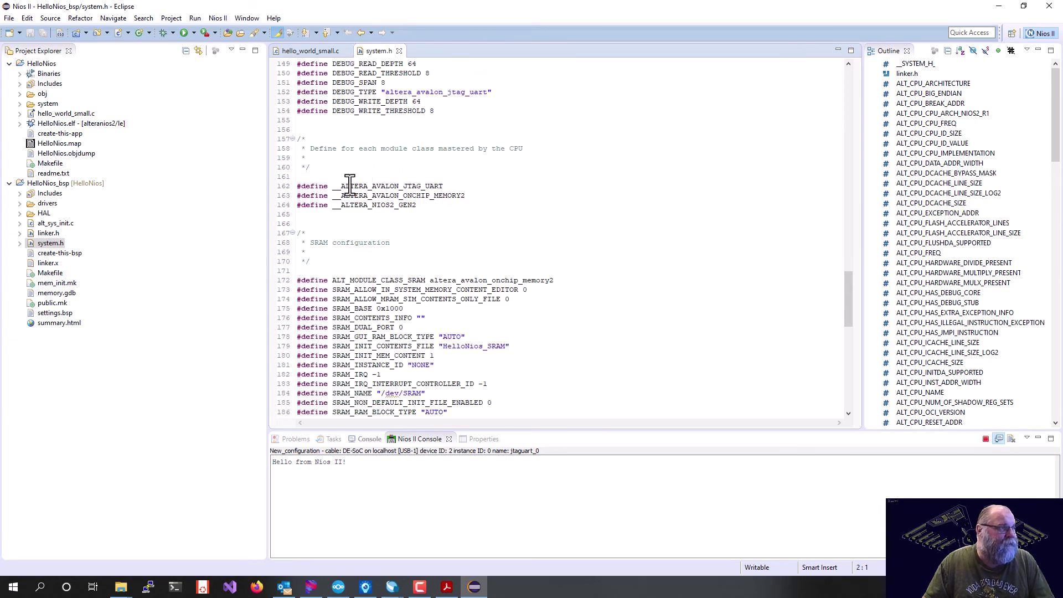
scroll(350, 186, "down", 4)
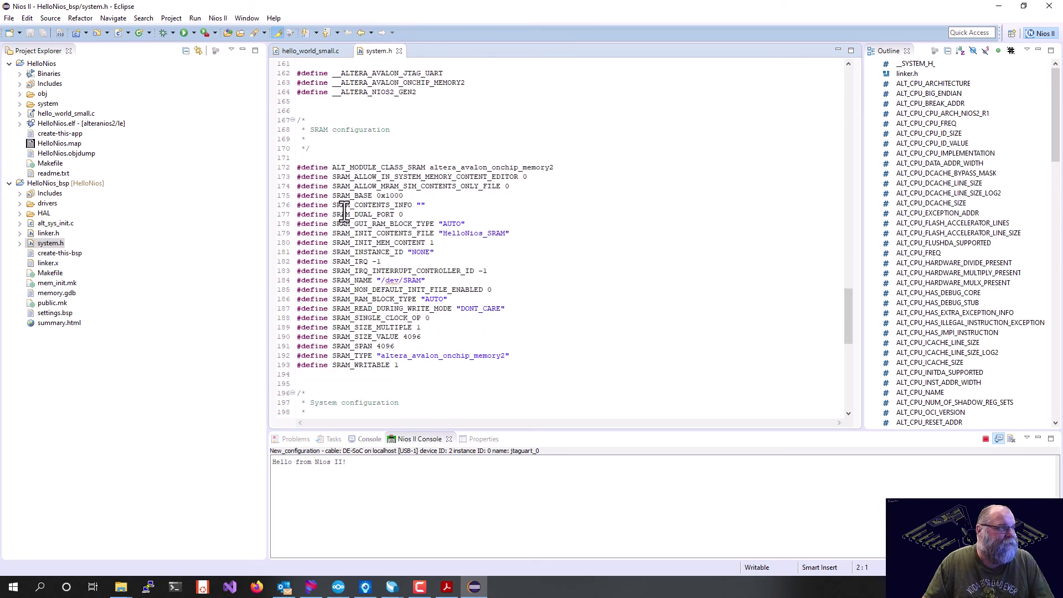
scroll(344, 219, "down", 9)
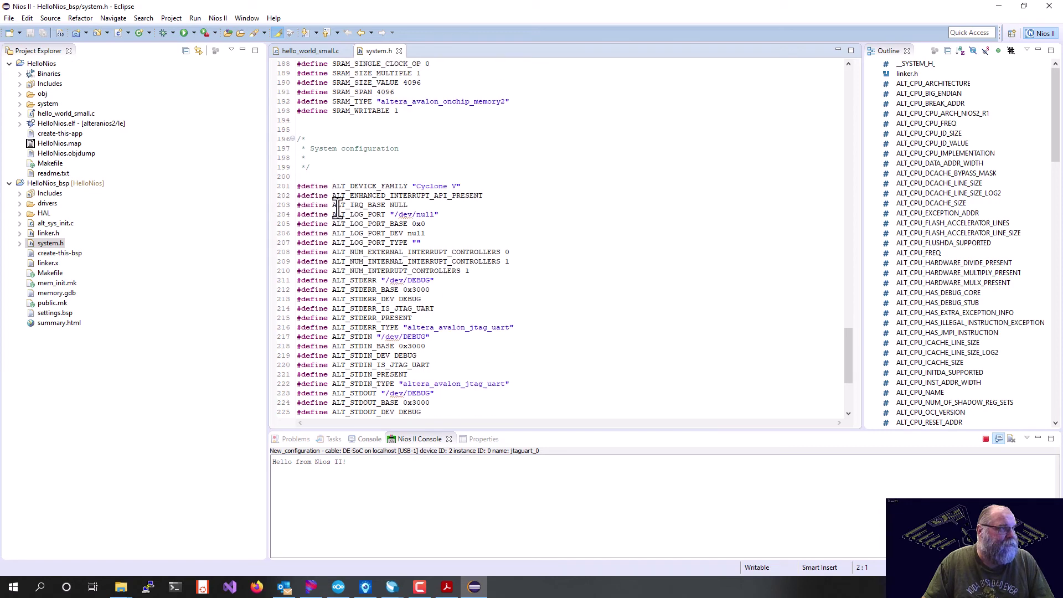
scroll(338, 209, "down", 4)
scroll(370, 292, "down", 1)
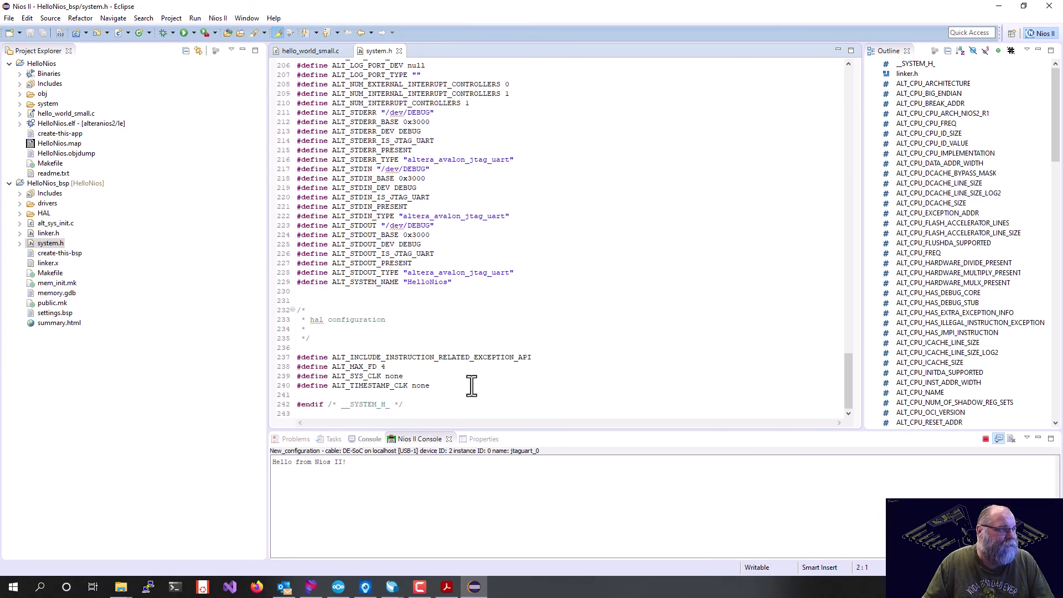
scroll(472, 386, "up", 20)
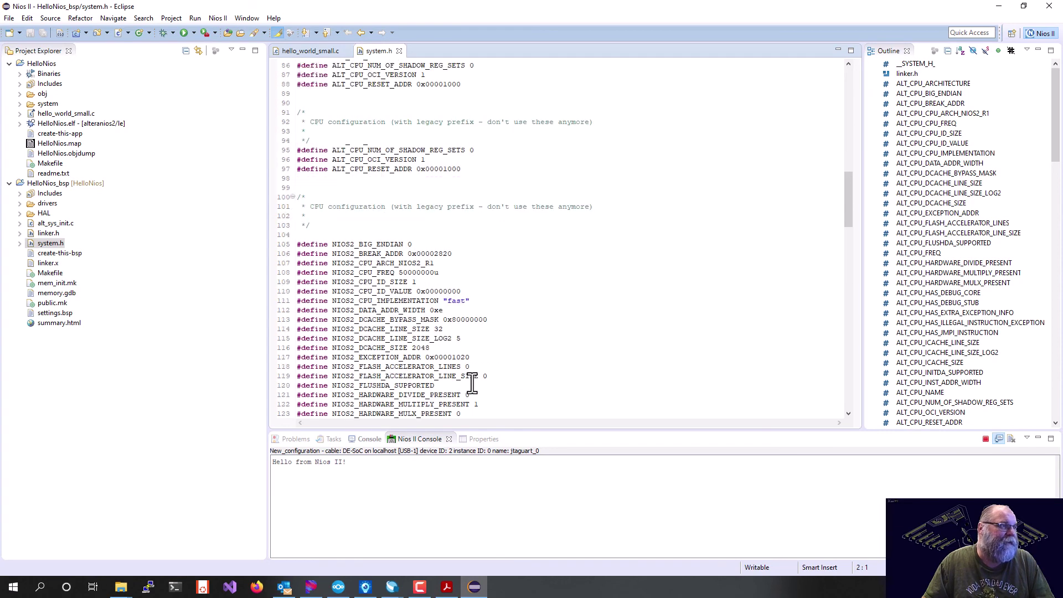
scroll(471, 386, "up", 20)
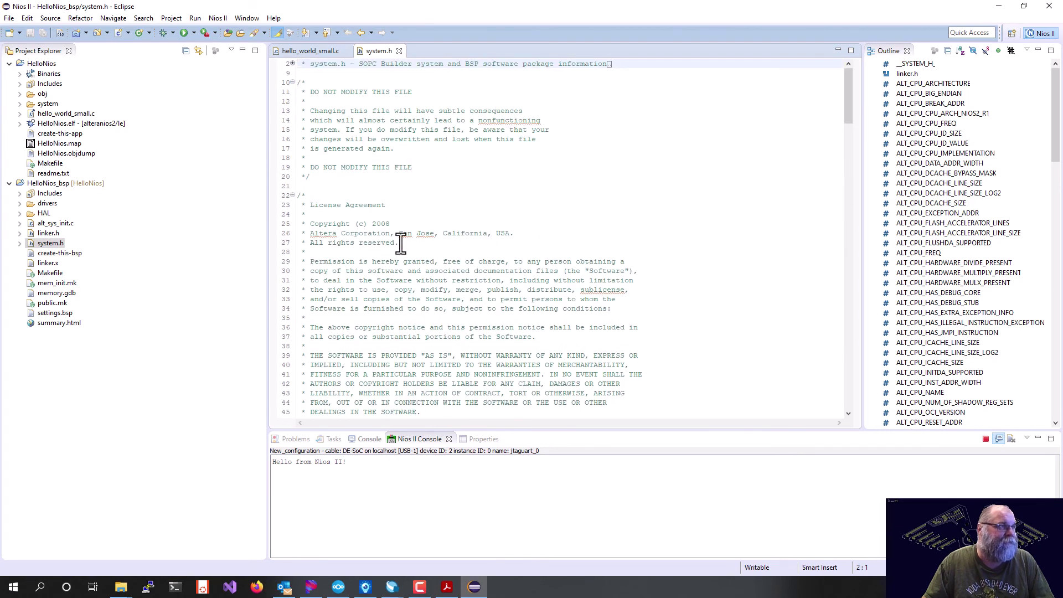
left_click(398, 50)
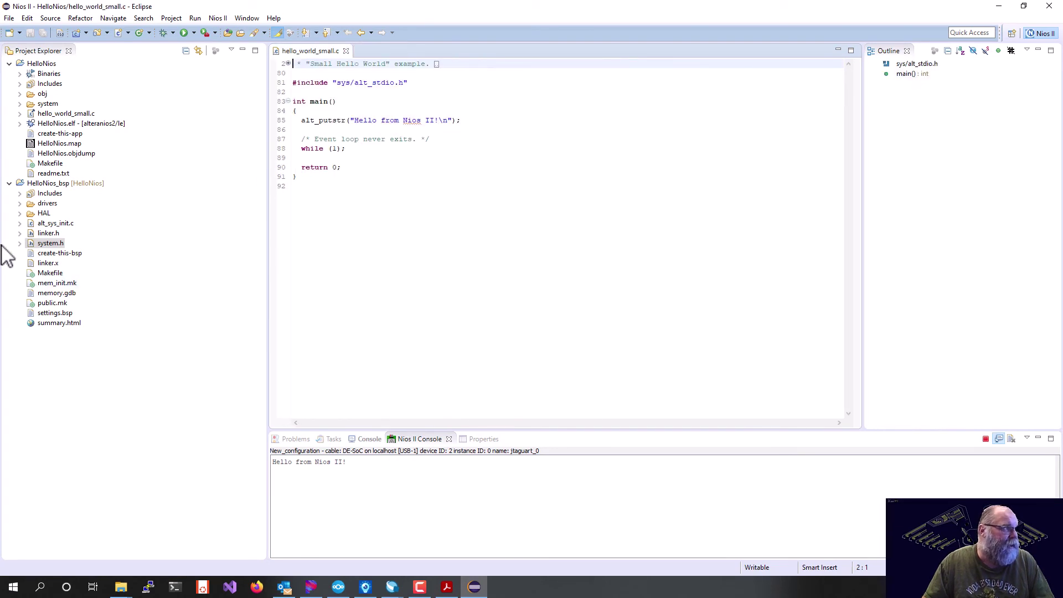
left_click(20, 214)
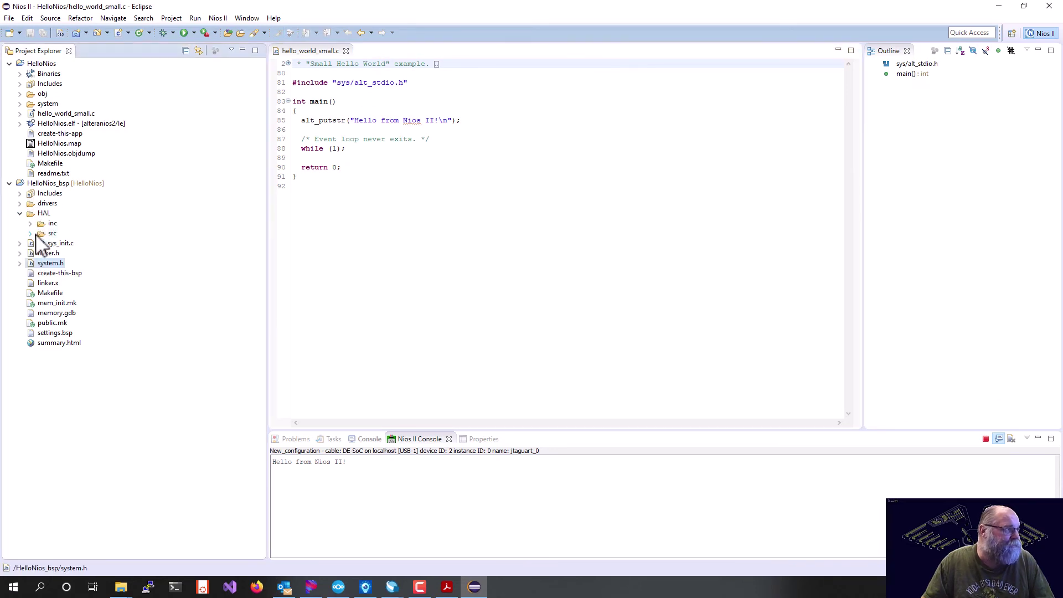
left_click(30, 233)
scroll(50, 250, "up", 4)
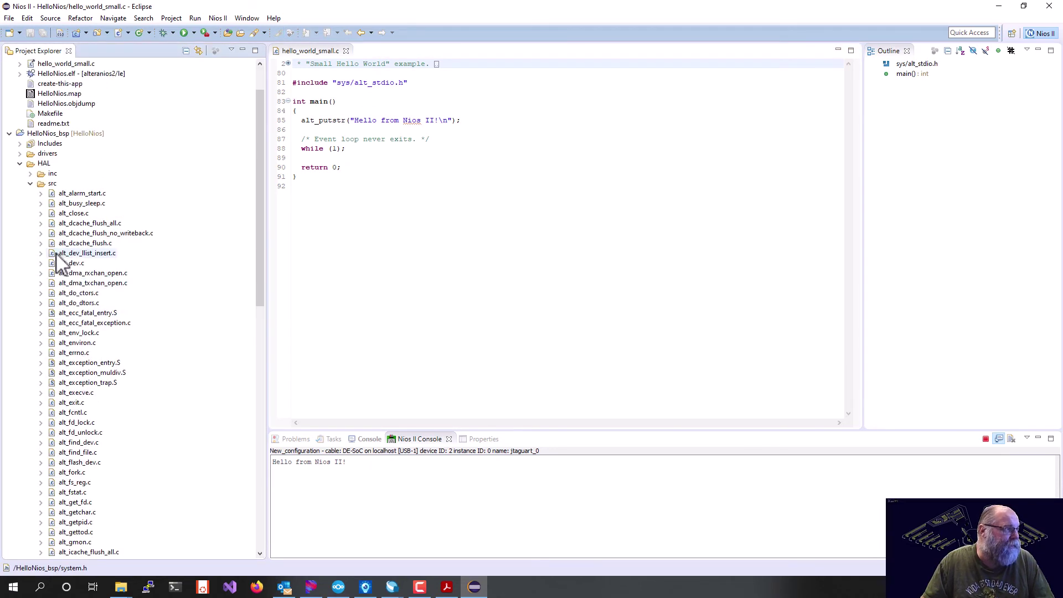
left_click(30, 183)
left_click(20, 213)
left_click(19, 203)
left_click(30, 223)
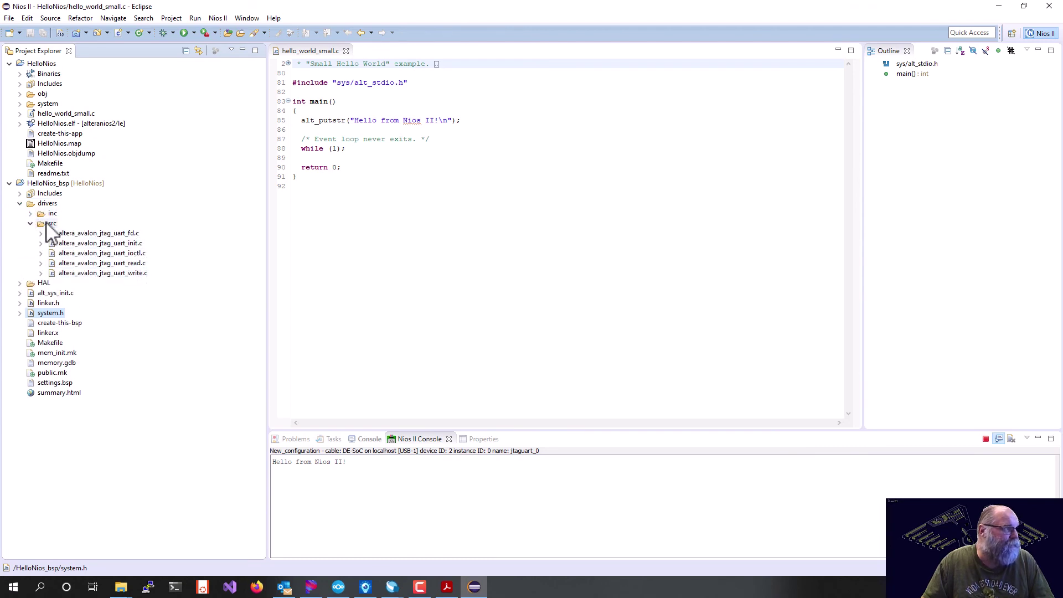
left_click(30, 223)
left_click(20, 203)
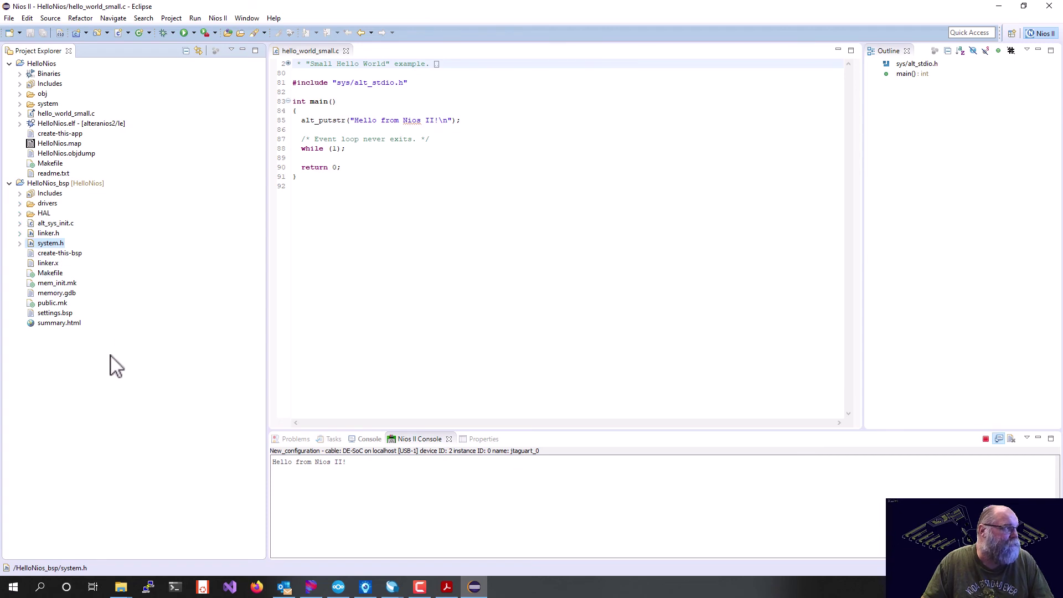
Step: Replace 'Hello from Nios II' on line 85 with 'Nios II Is really cool' and save
left_click(436, 121)
key("ctrl+shift+Left")
key("ctrl+shift+Left")
key("ctrl+shift+Left")
key("ctrl+shift+Left")
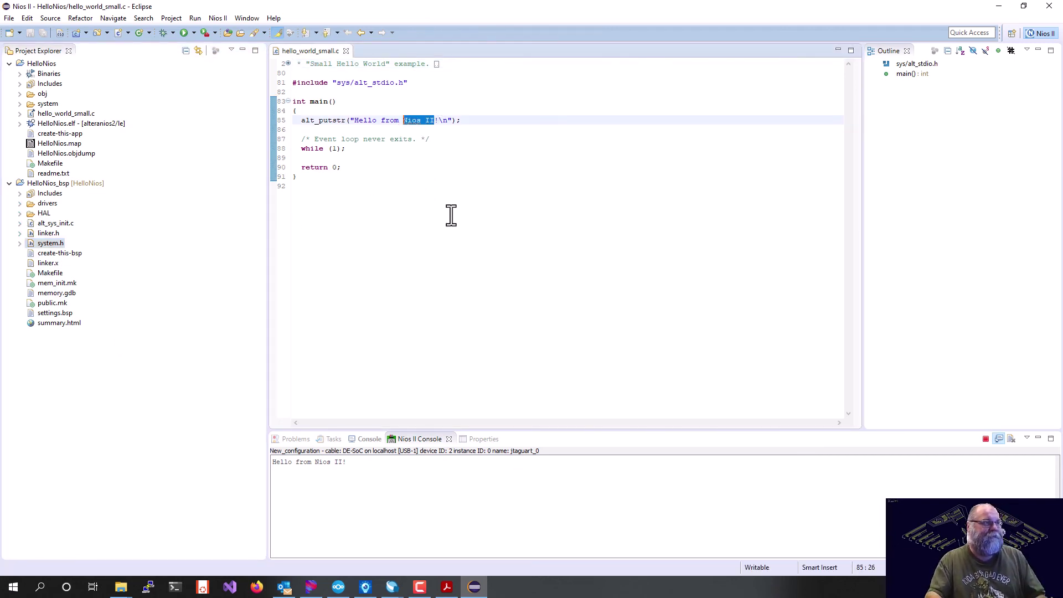
type("Nios ")
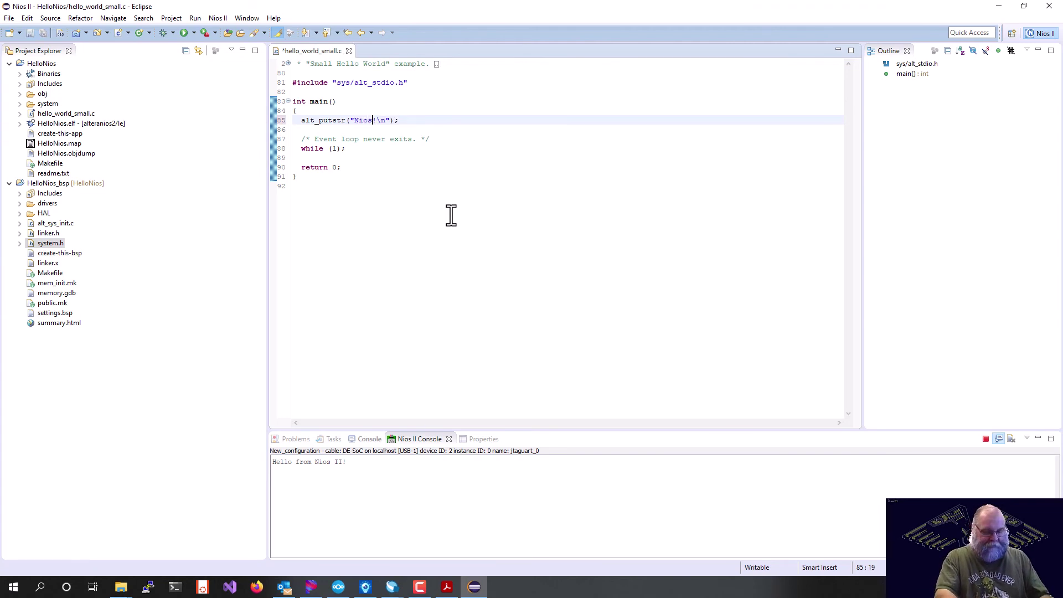
type("II Is really cool")
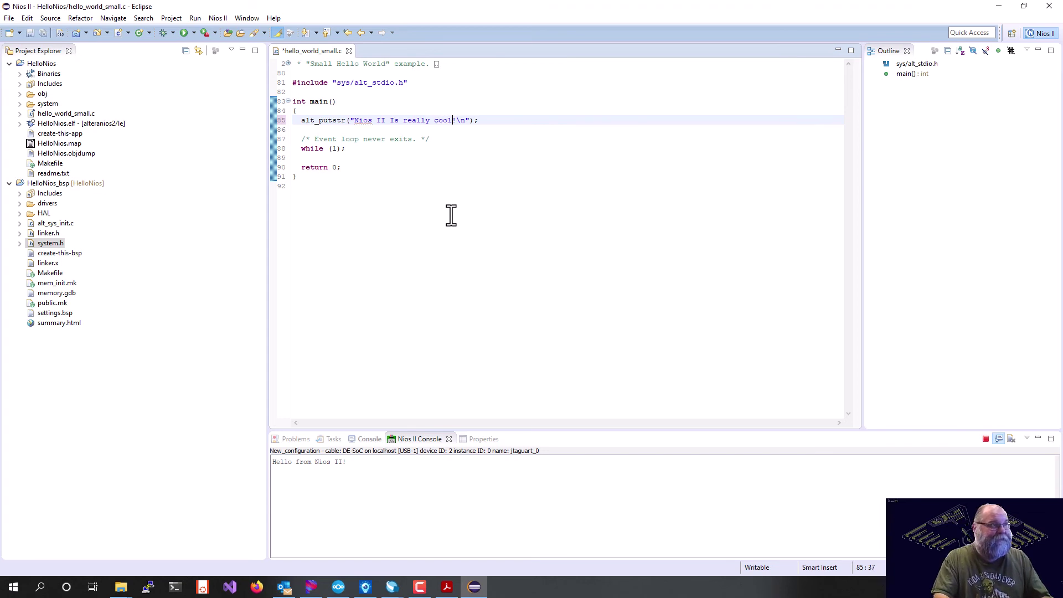
left_click(44, 33)
Step: Run the HelloNios project again as Nios II Hardware
left_click(44, 64)
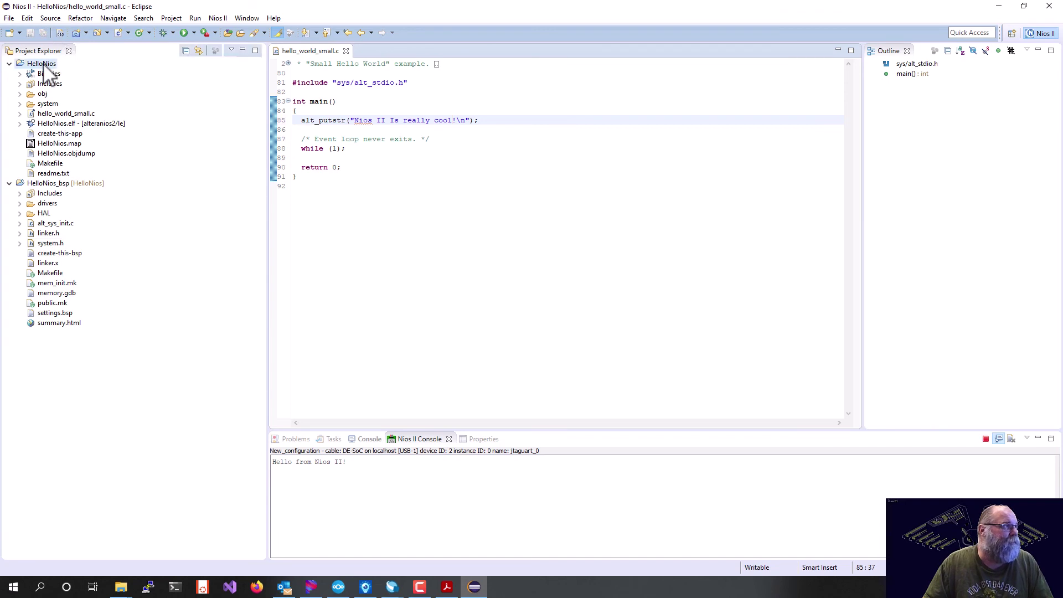
right_click(43, 65)
mouse_move(56, 363)
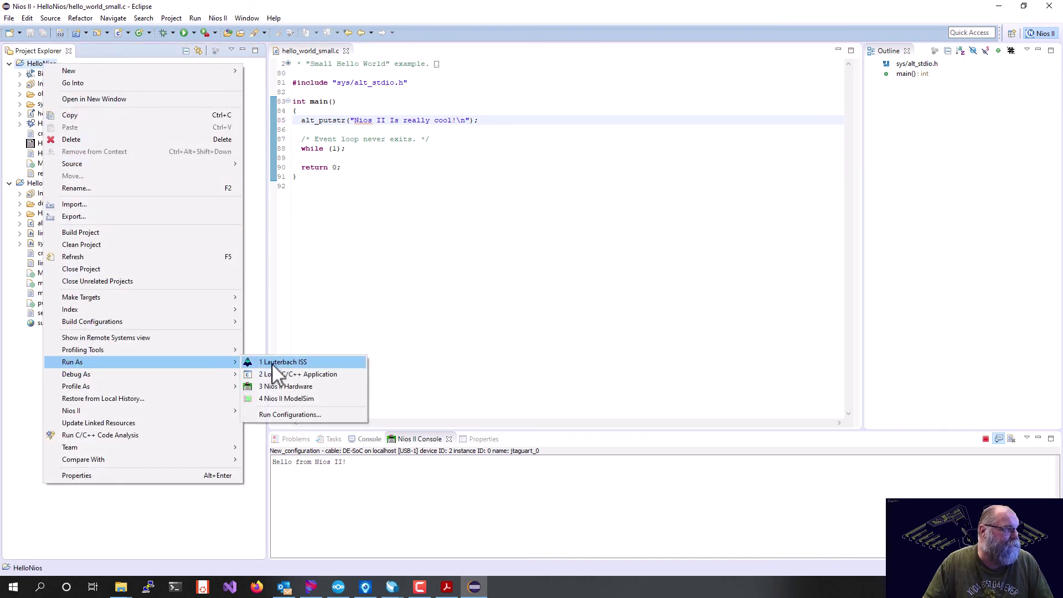
left_click(291, 386)
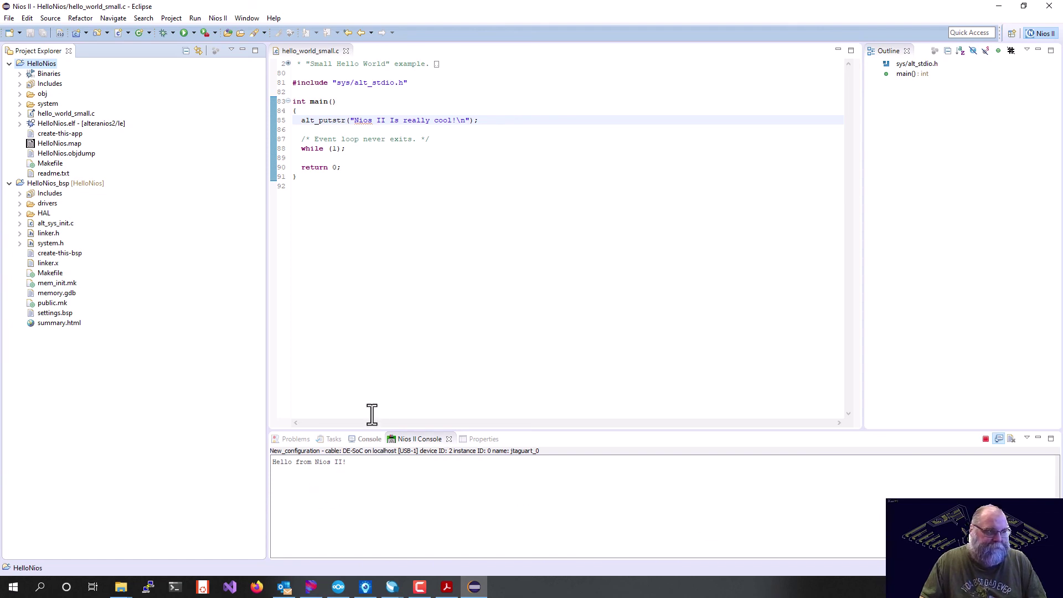
Step: Review the HelloNios build output and the nios2-download output in the console
left_click(370, 439)
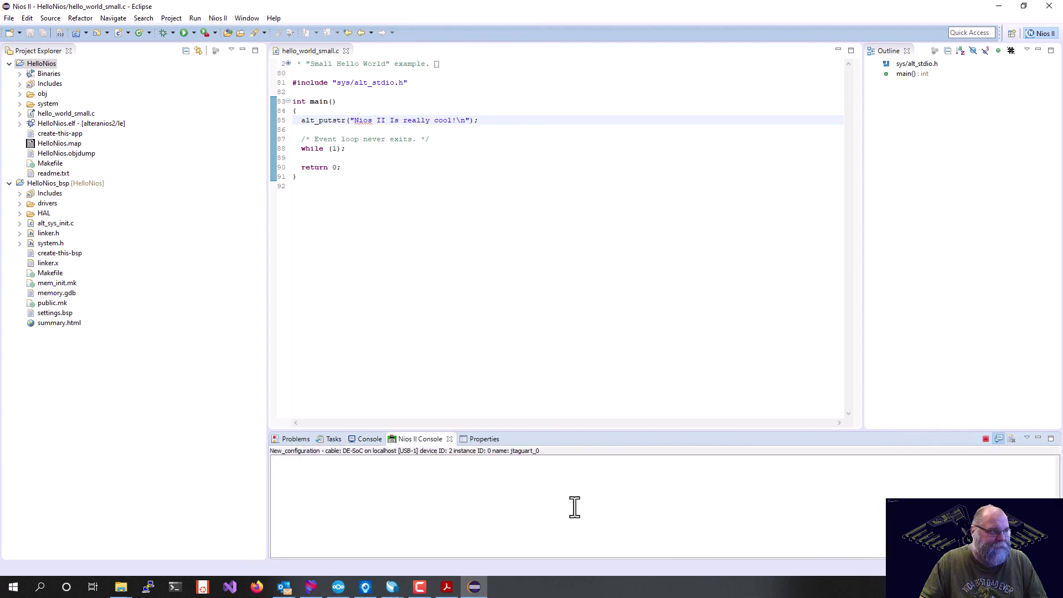
left_click(367, 439)
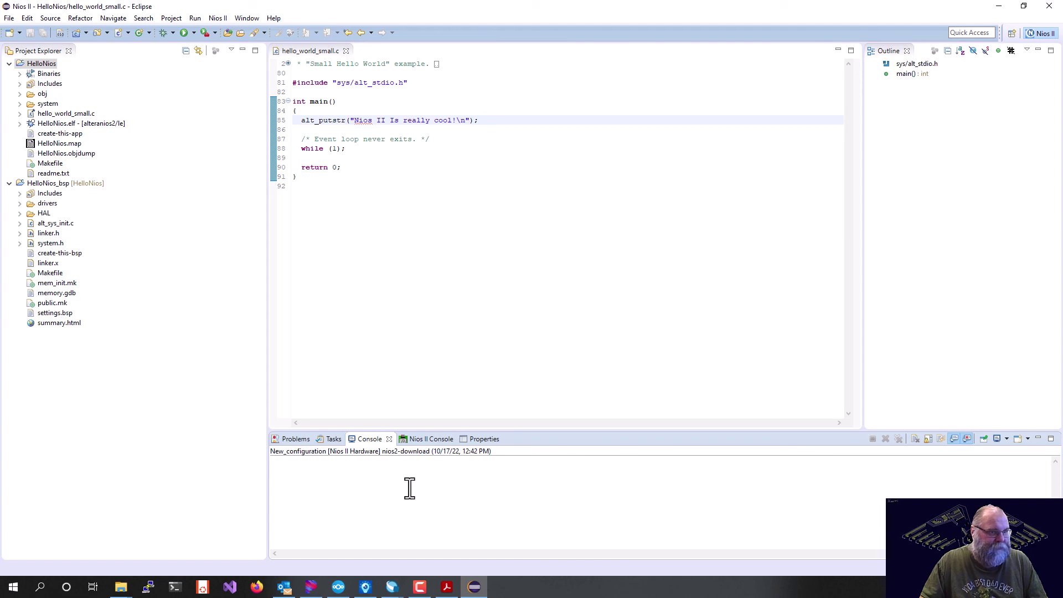